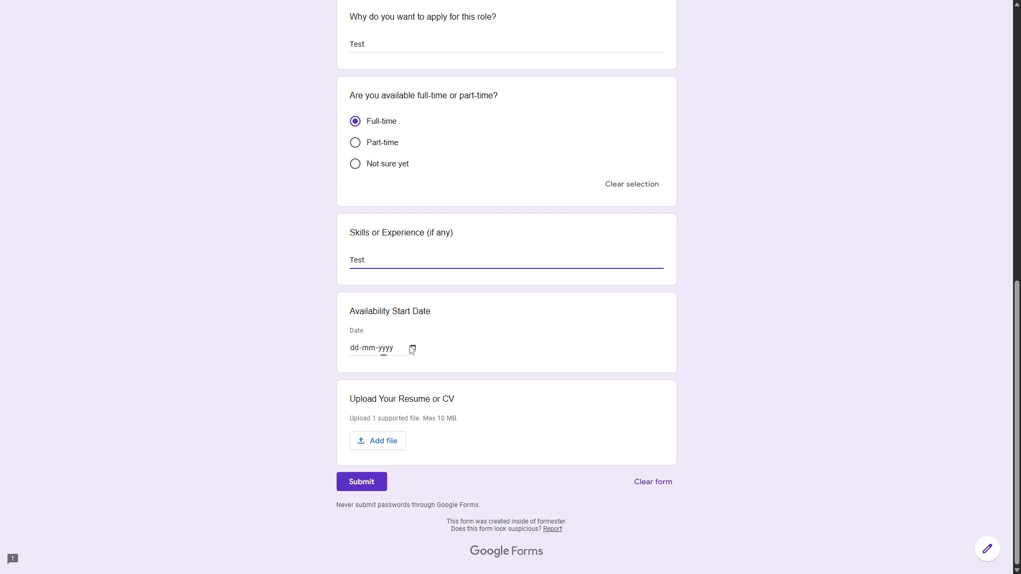
Step: Submit the test application with start date 12-05-2025 and a resume file attached
{"action": "left_click", "coordinate": [411, 355]}
{"action": "left_click", "coordinate": [383, 440]}
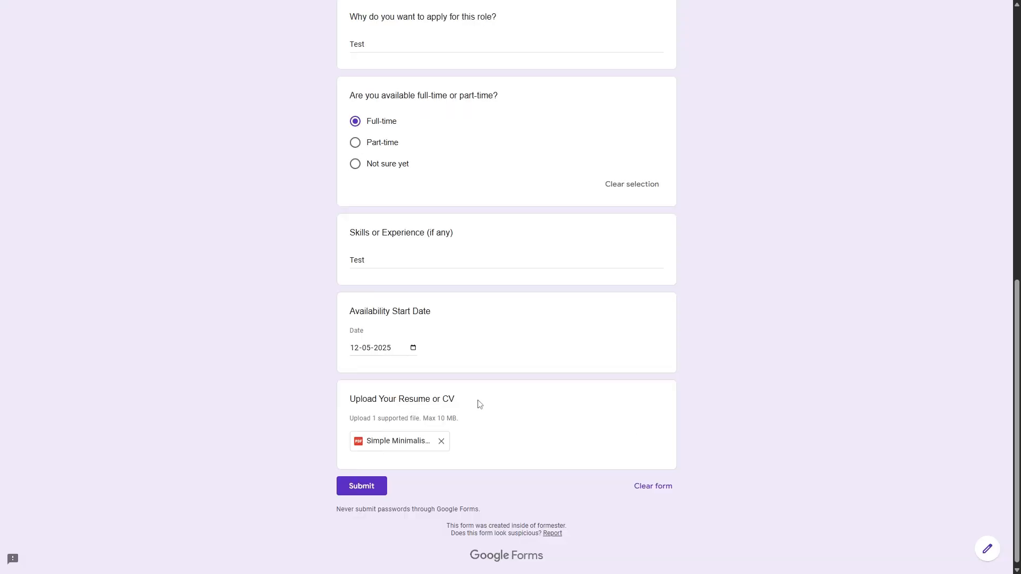
{"action": "left_click", "coordinate": [380, 488]}
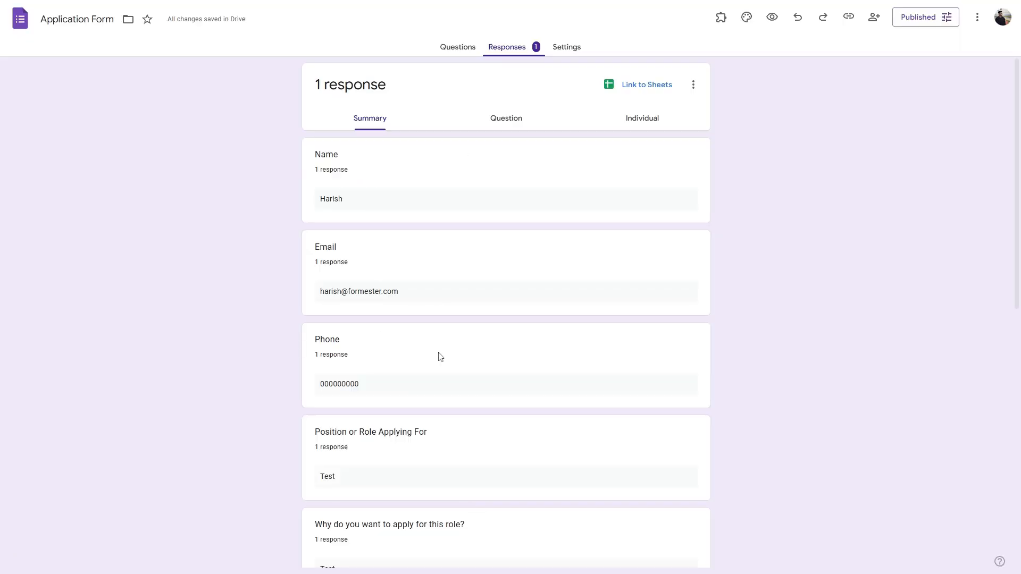
{"action": "scroll", "coordinate": [440, 356], "scroll_direction": "down", "scroll_amount": 15}
{"action": "scroll", "coordinate": [449, 216], "scroll_direction": "up", "scroll_amount": 15}
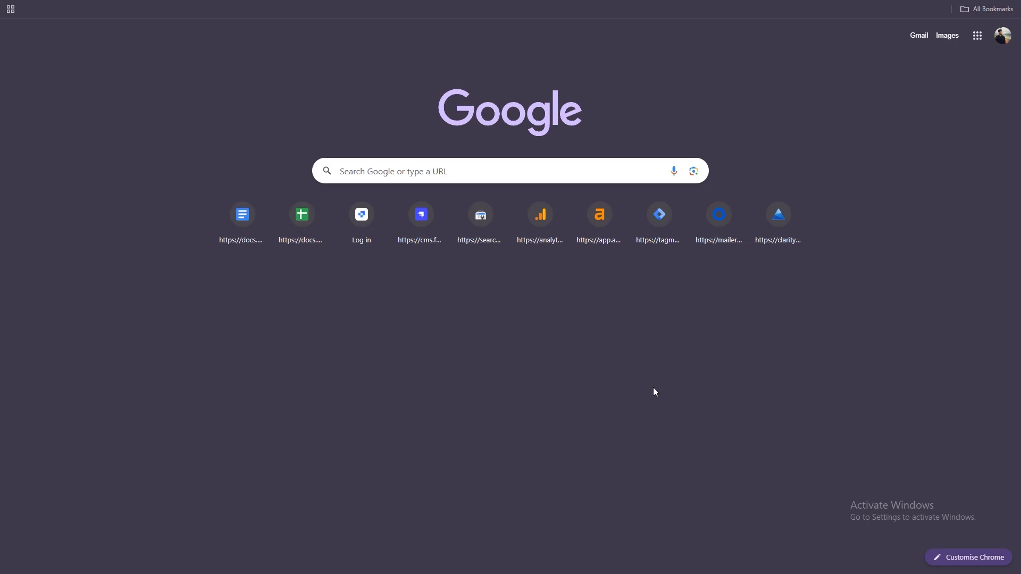
Step: Search 'google forms' and open Forms from the Google apps grid
{"action": "left_click", "coordinate": [415, 170]}
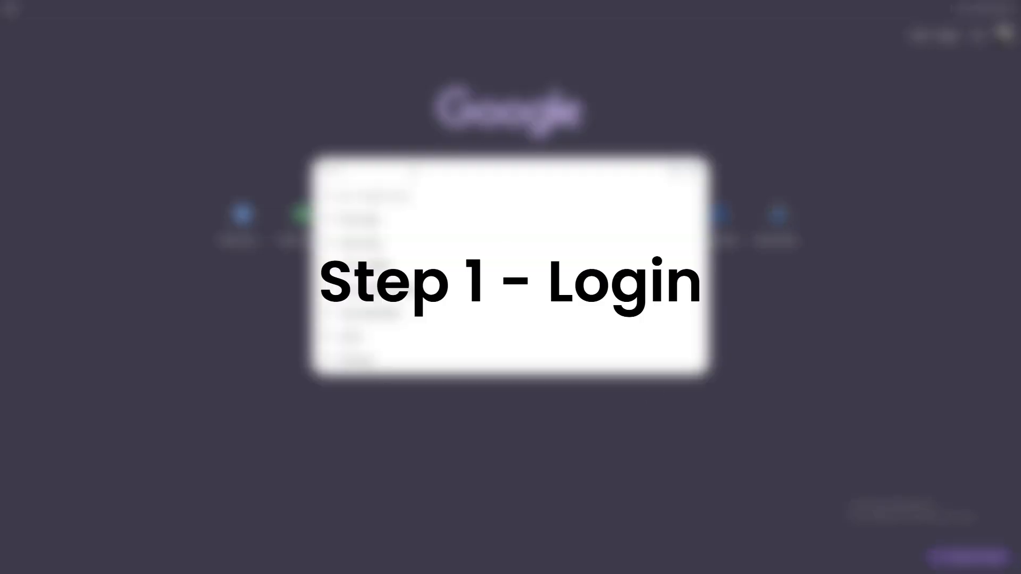
{"action": "type", "text": "google forms"}
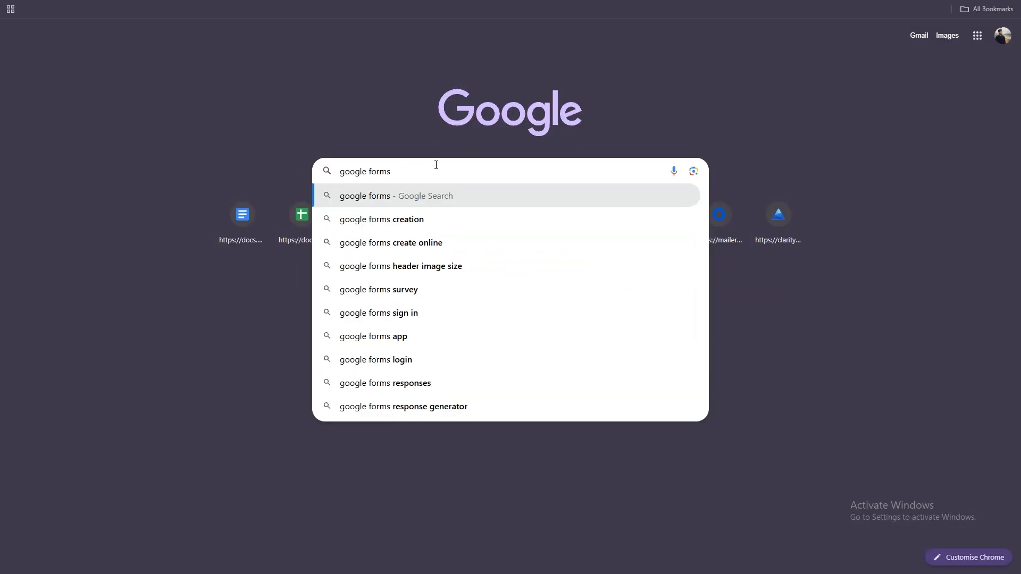
{"action": "left_click", "coordinate": [977, 36]}
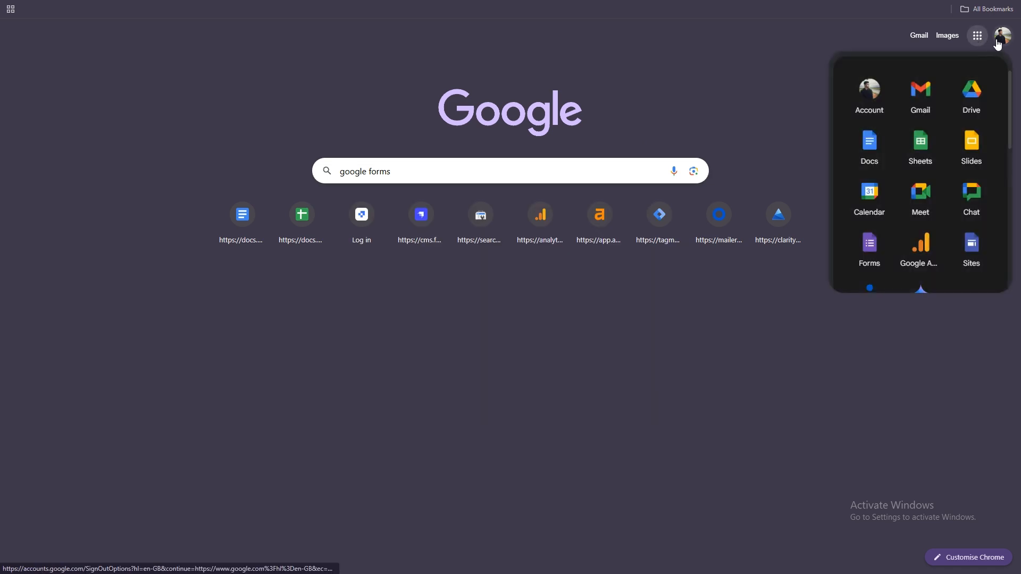
{"action": "left_click", "coordinate": [869, 252]}
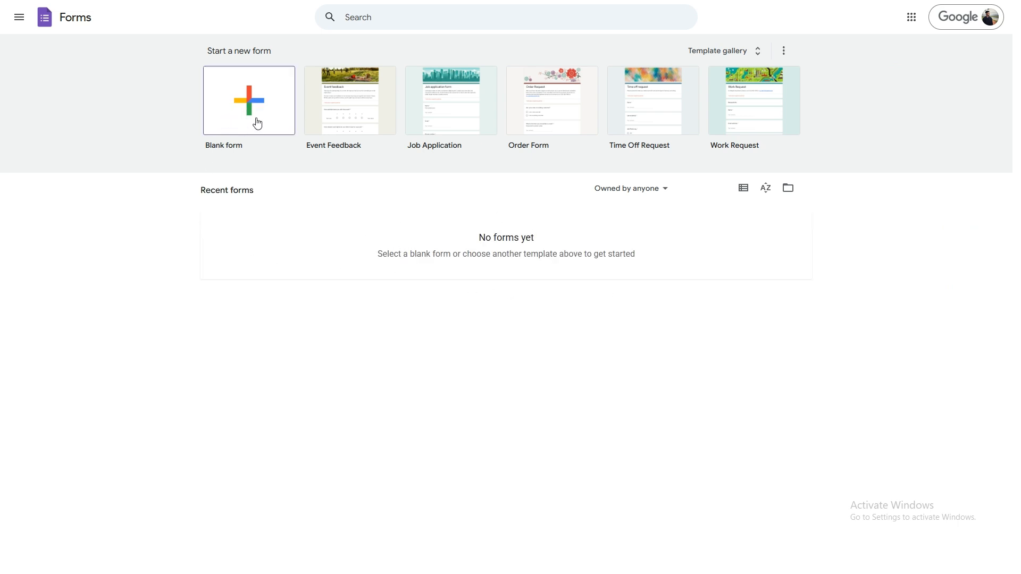
Step: Create a Blank form from the template gallery
{"action": "left_click", "coordinate": [702, 51]}
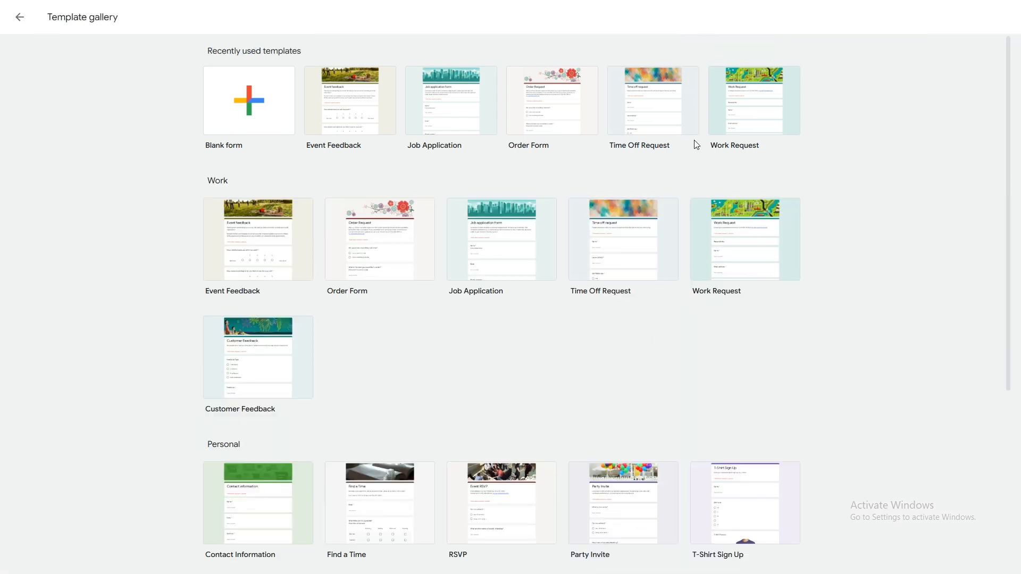
{"action": "left_click", "coordinate": [282, 105]}
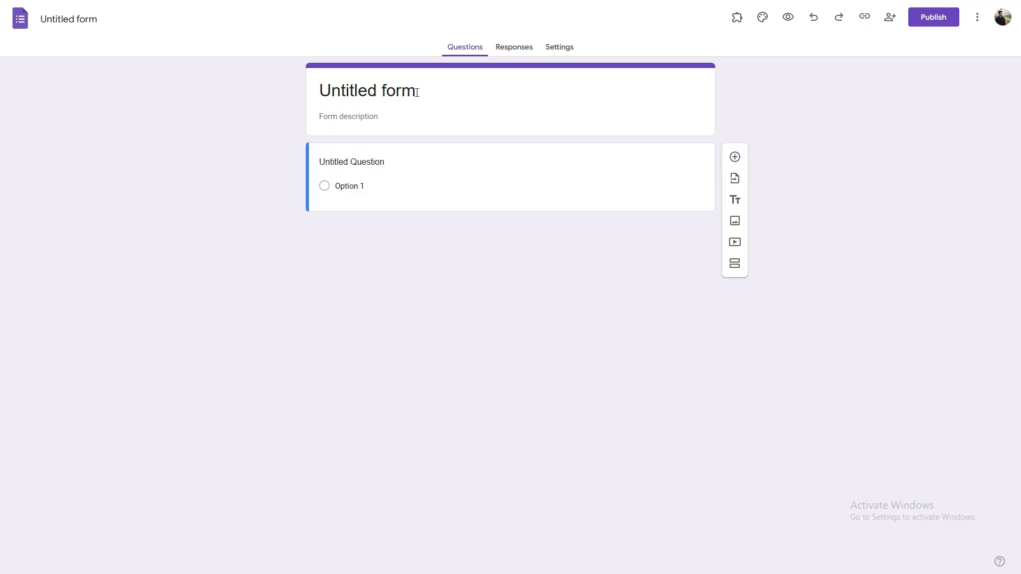
{"action": "left_click", "coordinate": [418, 92]}
Step: Title the form 'XYZ Application Form', correcting the mistyped capital O
{"action": "key", "text": "ctrl+a"}
{"action": "type", "text": "X"}
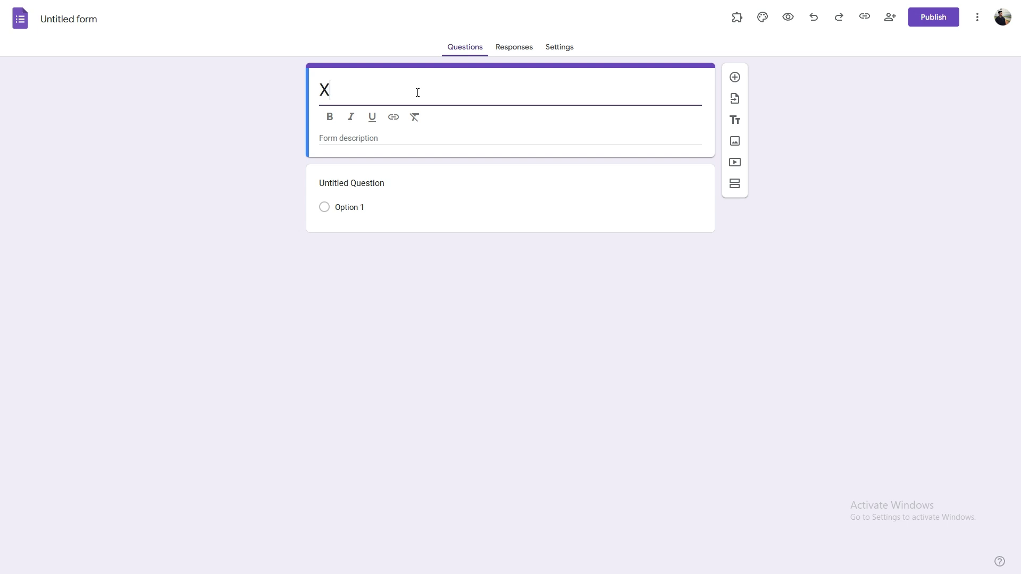
{"action": "type", "text": "YZ Application FOrm"}
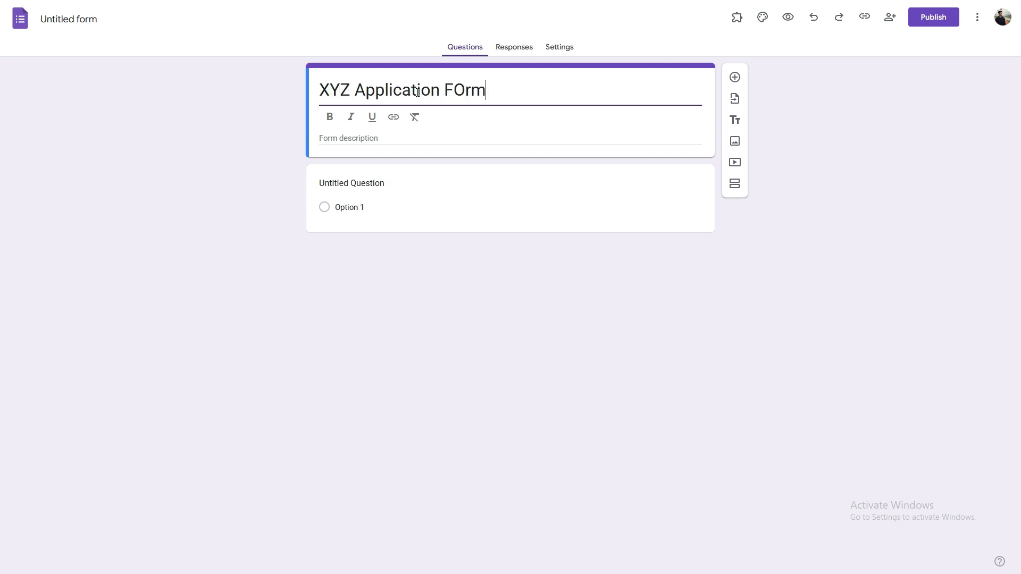
{"action": "key", "text": "BackSpace"}
{"action": "key", "text": "BackSpace"}
{"action": "key", "text": "BackSpace"}
{"action": "type", "text": "orm"}
Step: Rename the form file to 'Application Form' by pasting the copied title words
{"action": "left_click", "coordinate": [354, 89], "text": "shift"}
{"action": "key", "text": "ctrl+c"}
{"action": "left_click", "coordinate": [66, 19]}
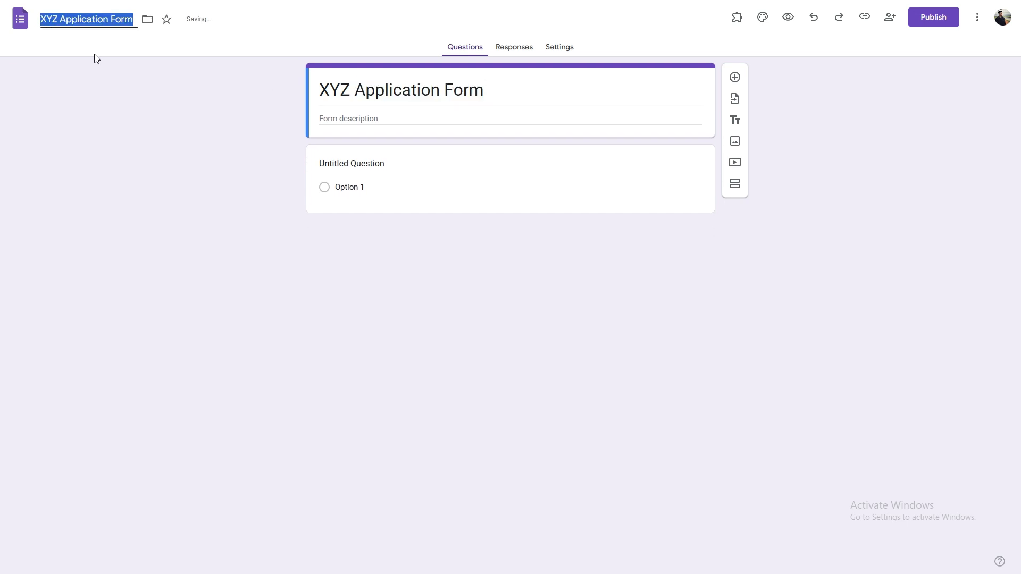
{"action": "key", "text": "ctrl+v"}
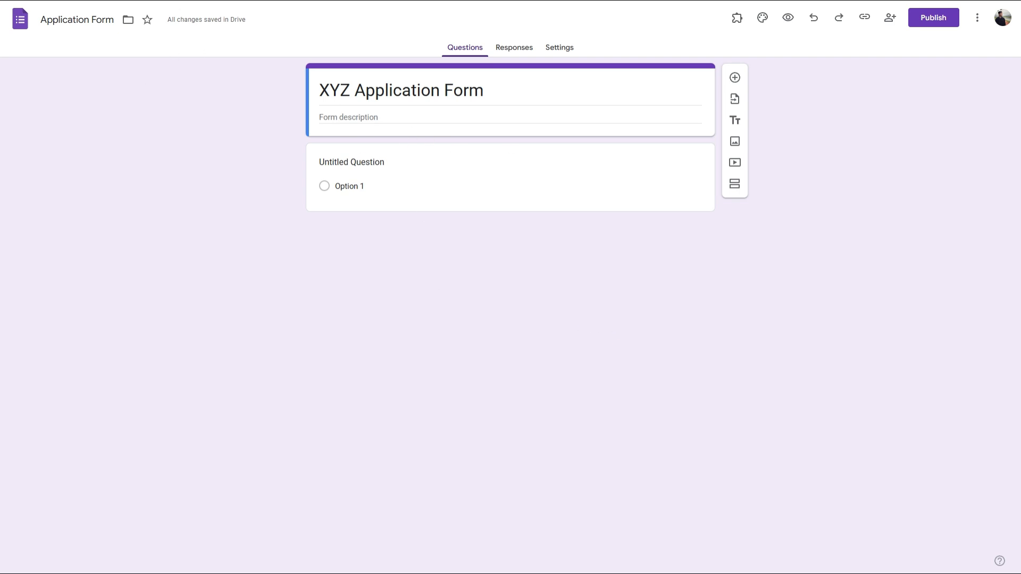
{"action": "left_click", "coordinate": [489, 202]}
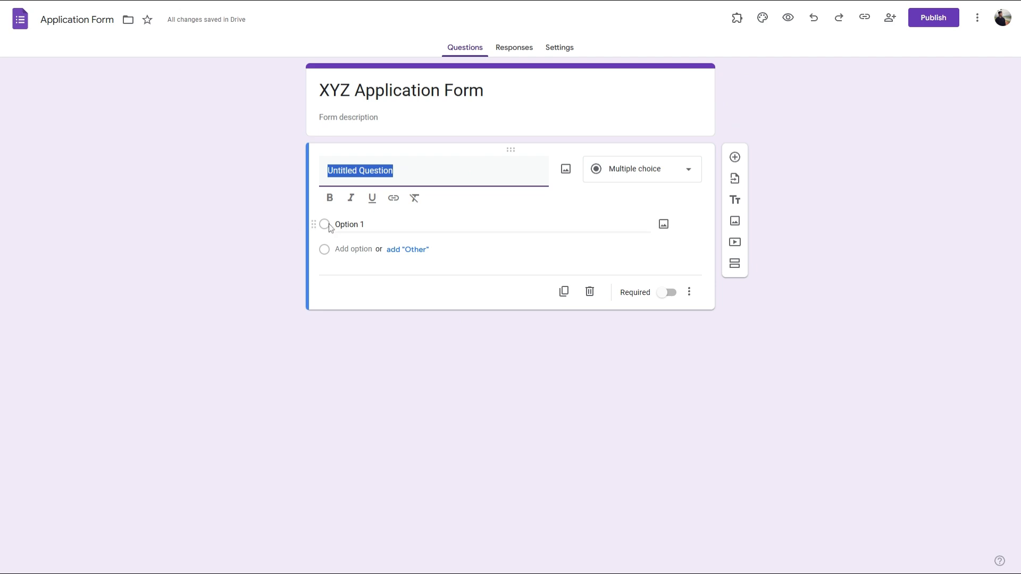
Step: Replace the first question's title with 'Name'
{"action": "left_click", "coordinate": [395, 170]}
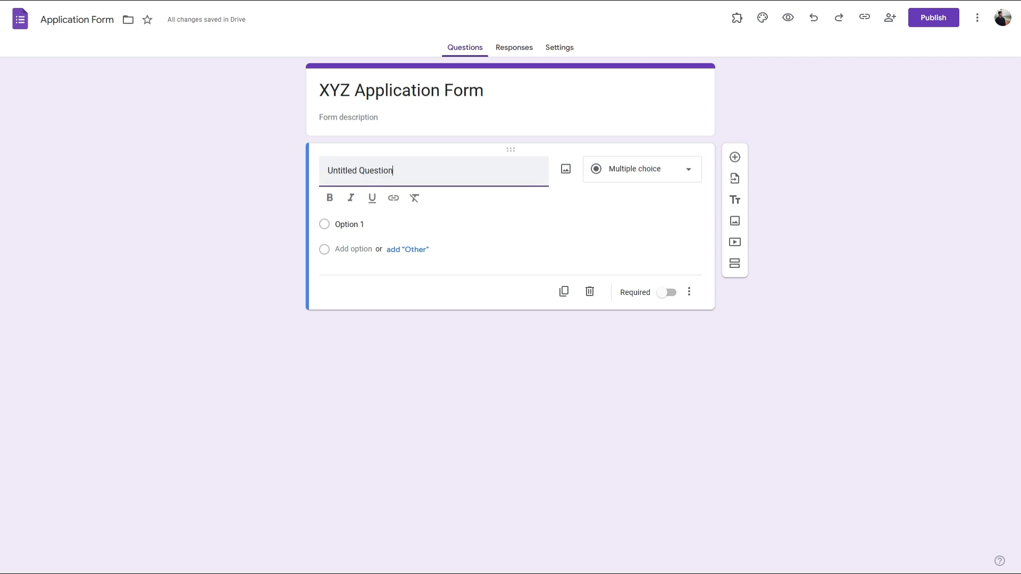
{"action": "key", "text": "ctrl+a"}
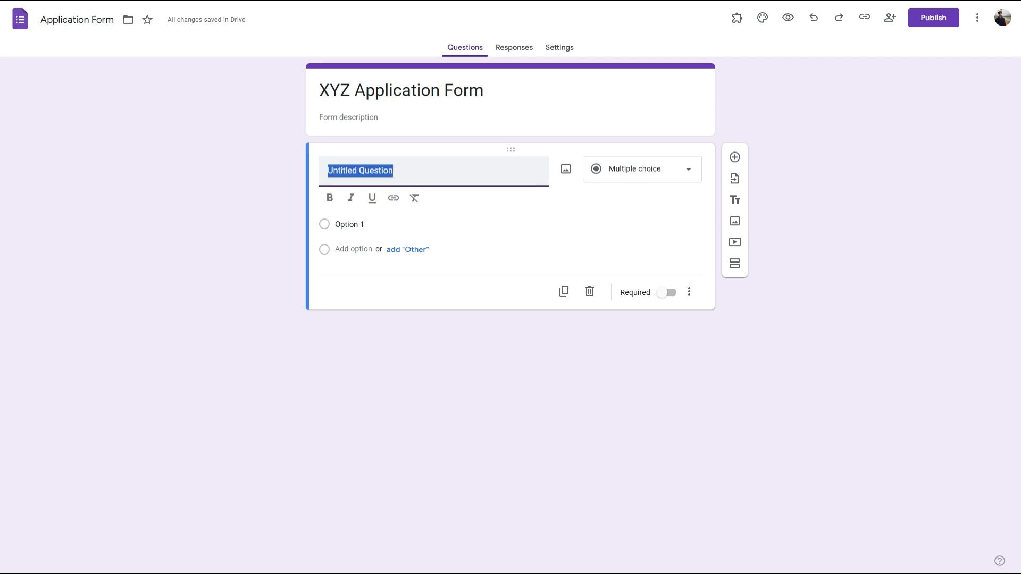
{"action": "type", "text": "Name"}
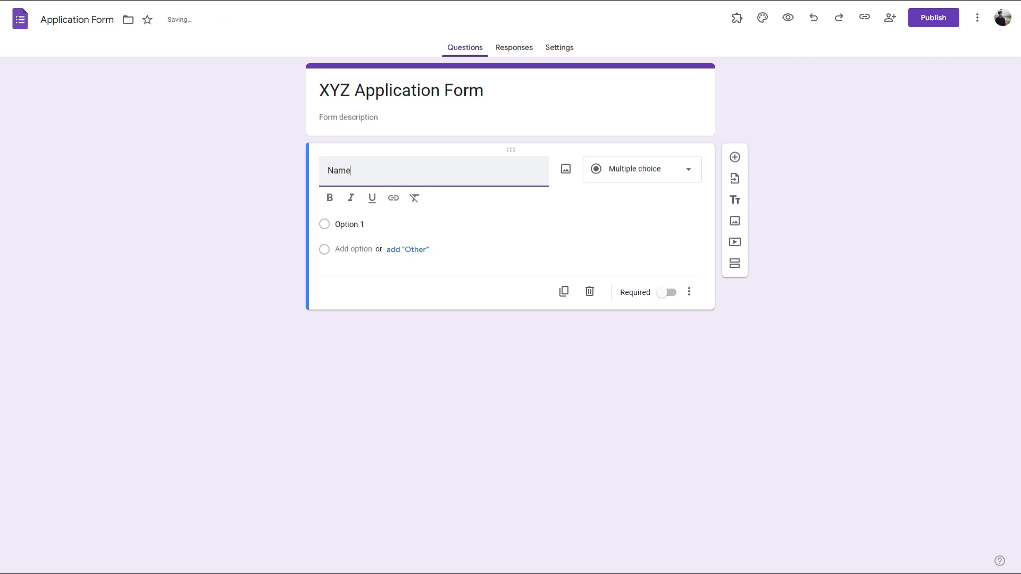
Step: Bold the question title, cancel the Insert link dialog, and open Insert image
{"action": "left_click", "coordinate": [330, 201]}
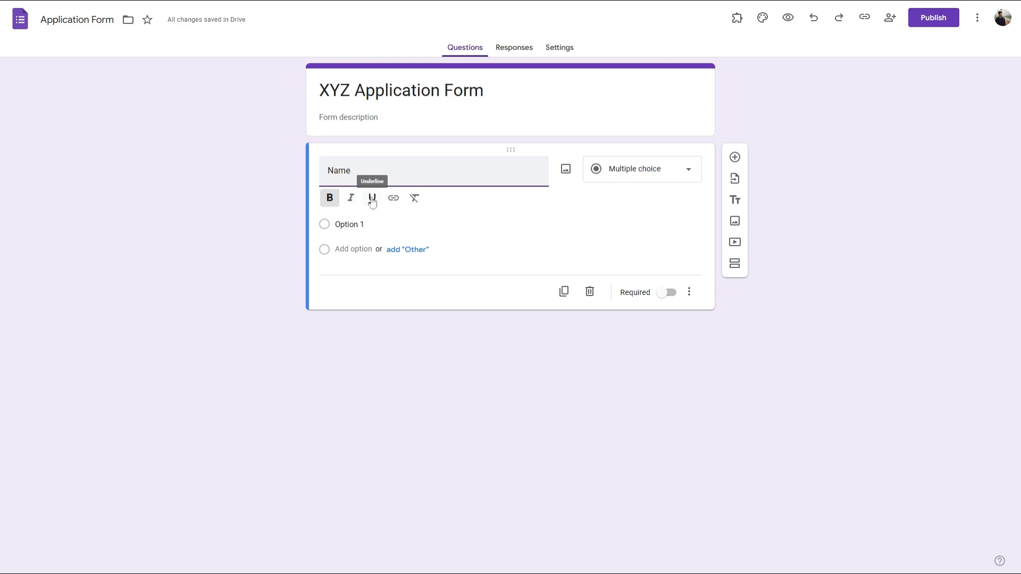
{"action": "left_click", "coordinate": [398, 205]}
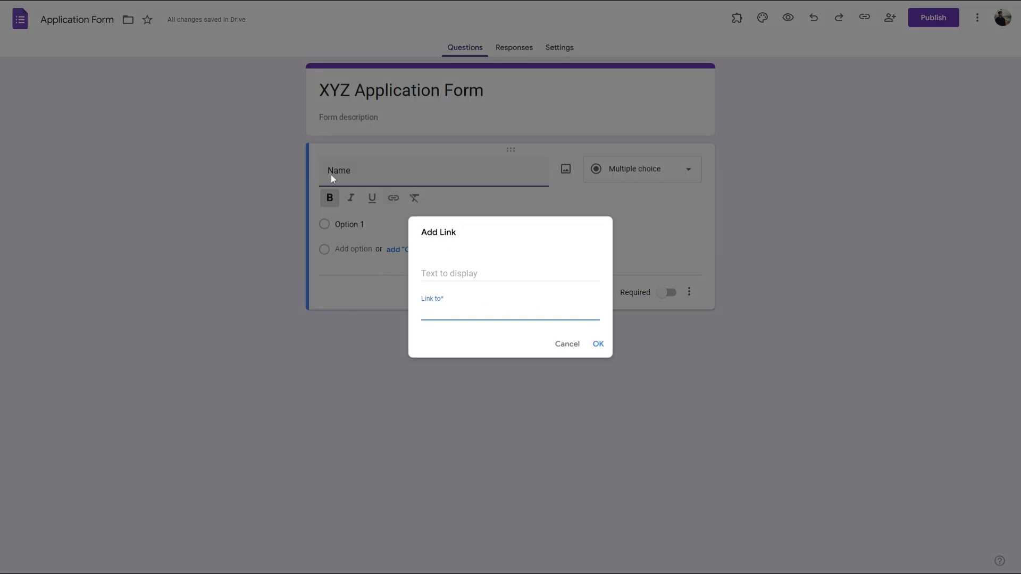
{"action": "left_click", "coordinate": [567, 344]}
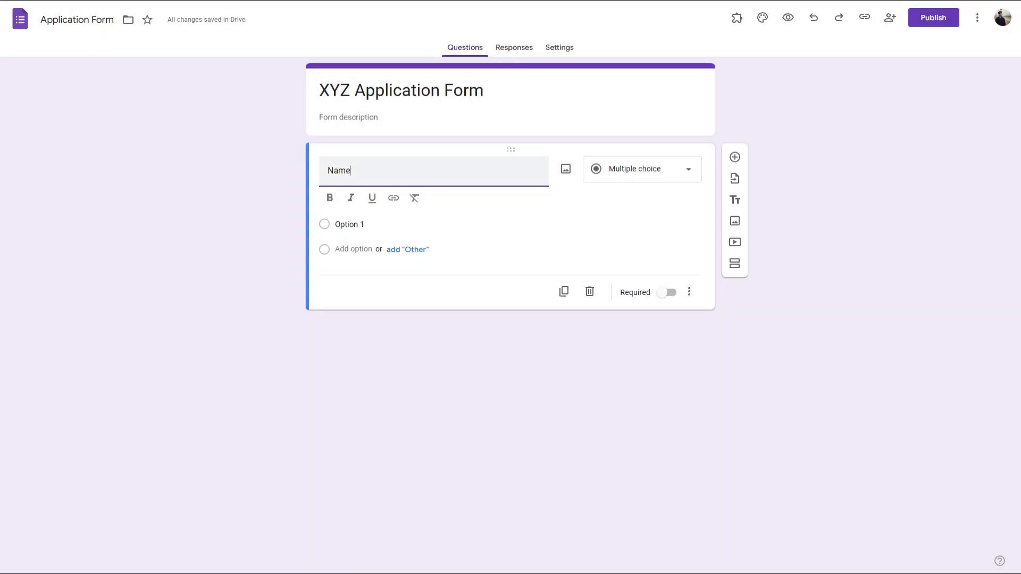
{"action": "left_click", "coordinate": [566, 169]}
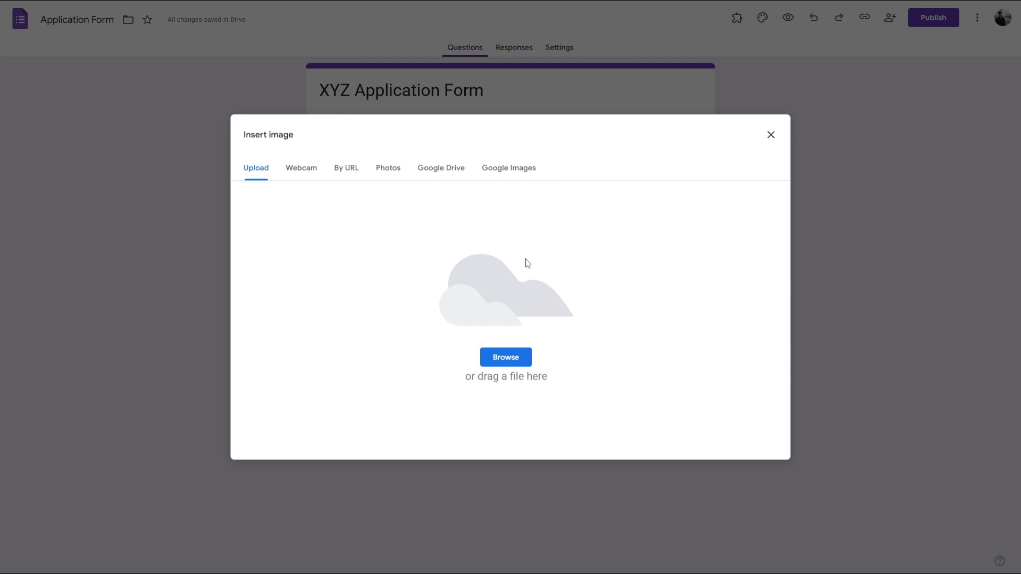
Step: Upload the formester logo image and retitle the question 'Name This Object'
{"action": "left_click", "coordinate": [514, 360]}
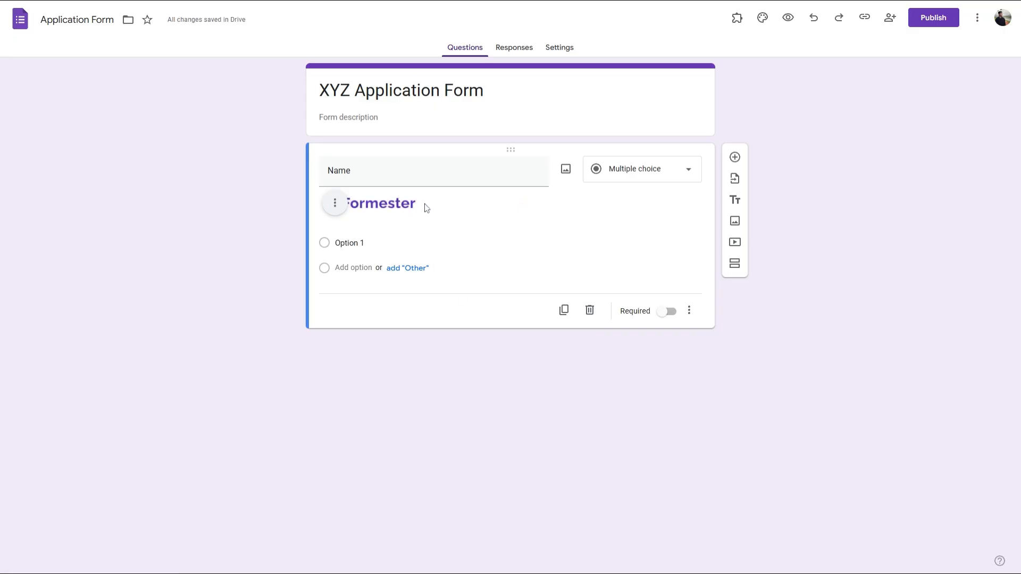
{"action": "left_click", "coordinate": [392, 172]}
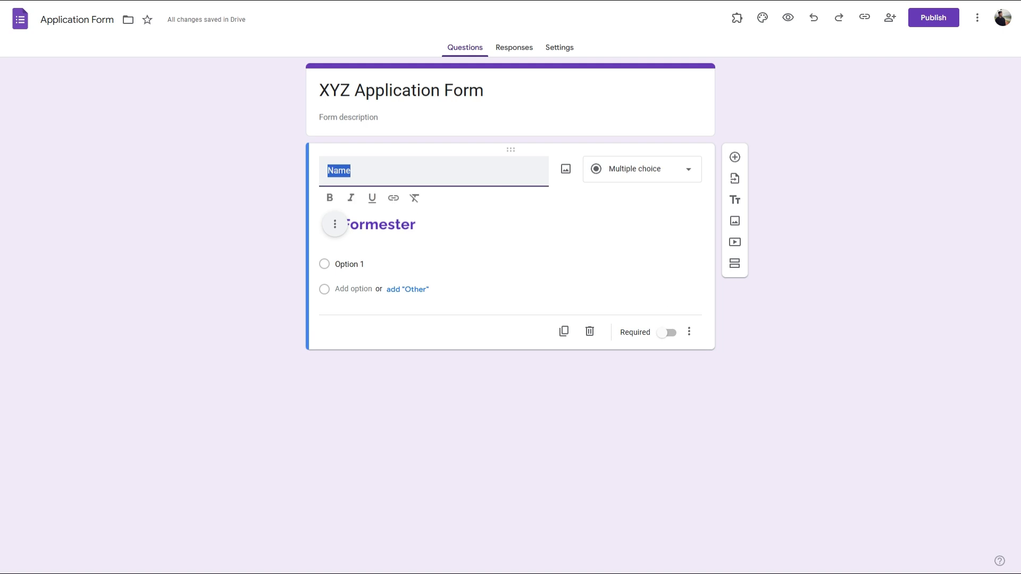
{"action": "key", "text": "Right"}
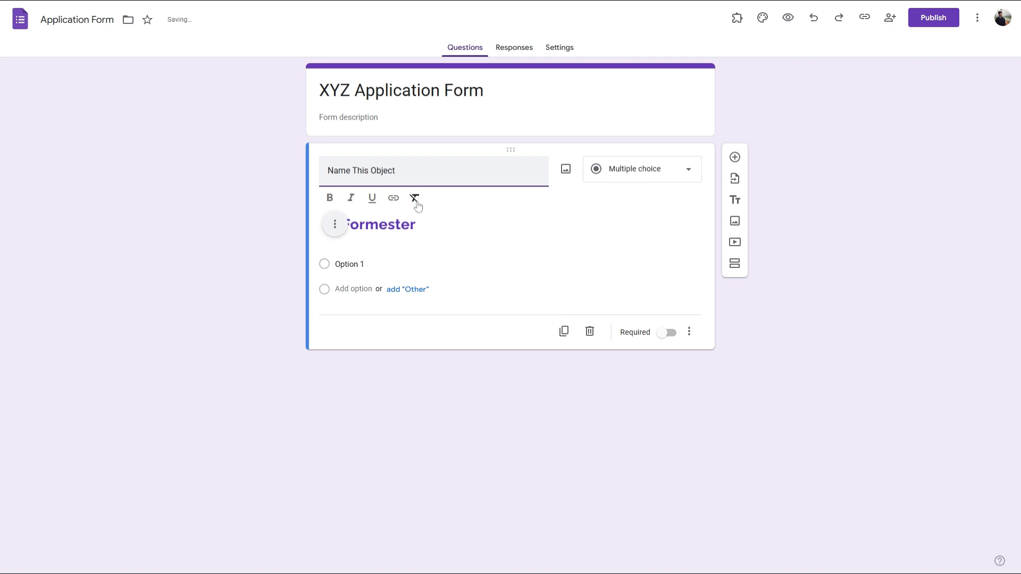
Step: Add Option 2, then open and close Option 1's image dialog without changes
{"action": "left_click", "coordinate": [354, 289]}
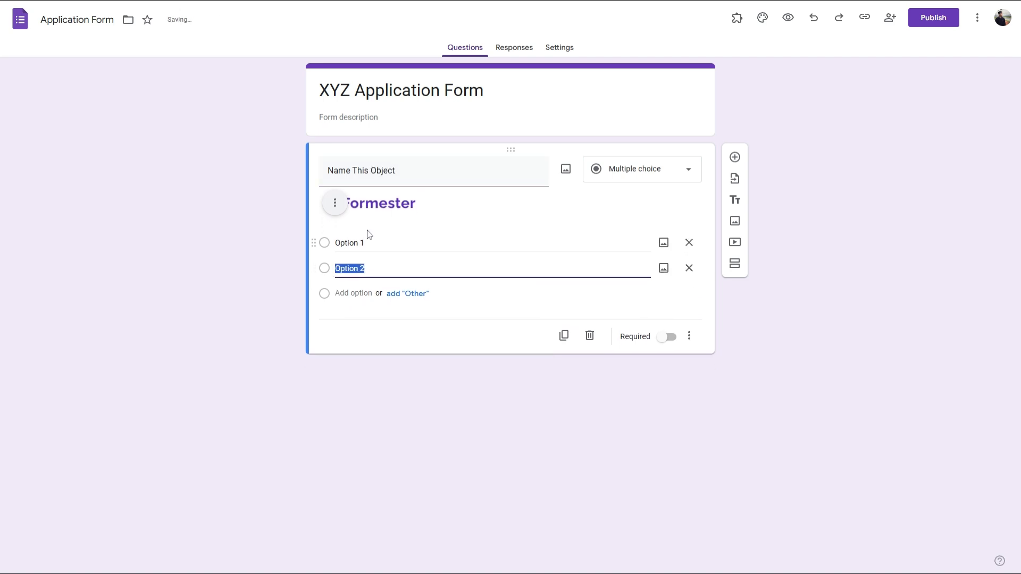
{"action": "left_click", "coordinate": [370, 240]}
{"action": "left_click", "coordinate": [663, 242]}
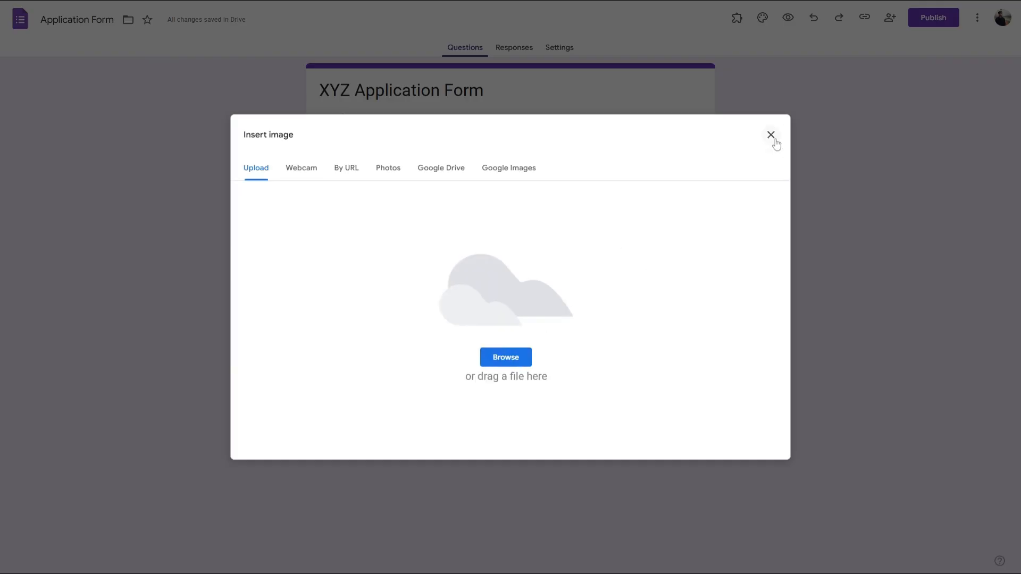
{"action": "left_click", "coordinate": [771, 135]}
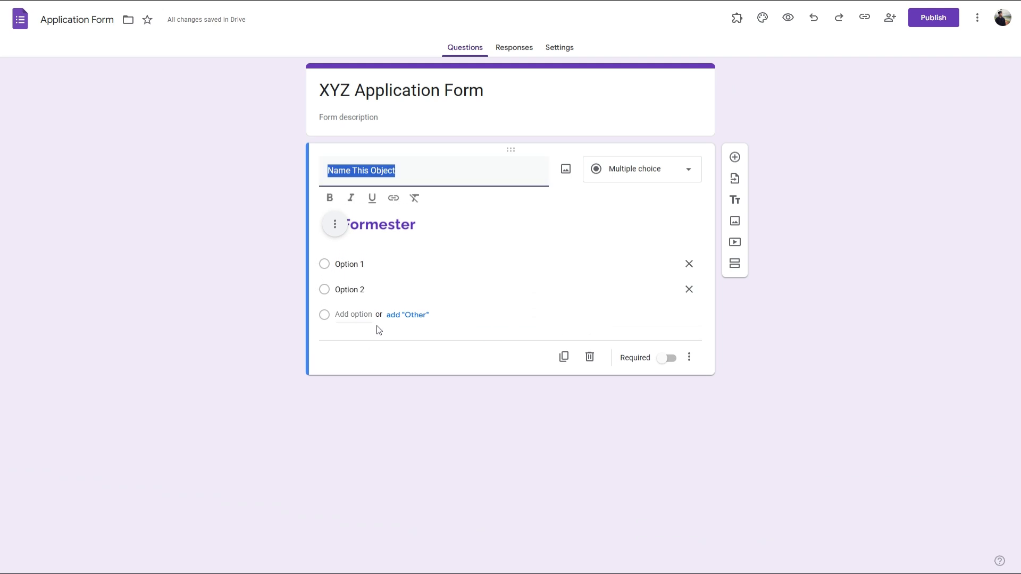
{"action": "left_click", "coordinate": [458, 239]}
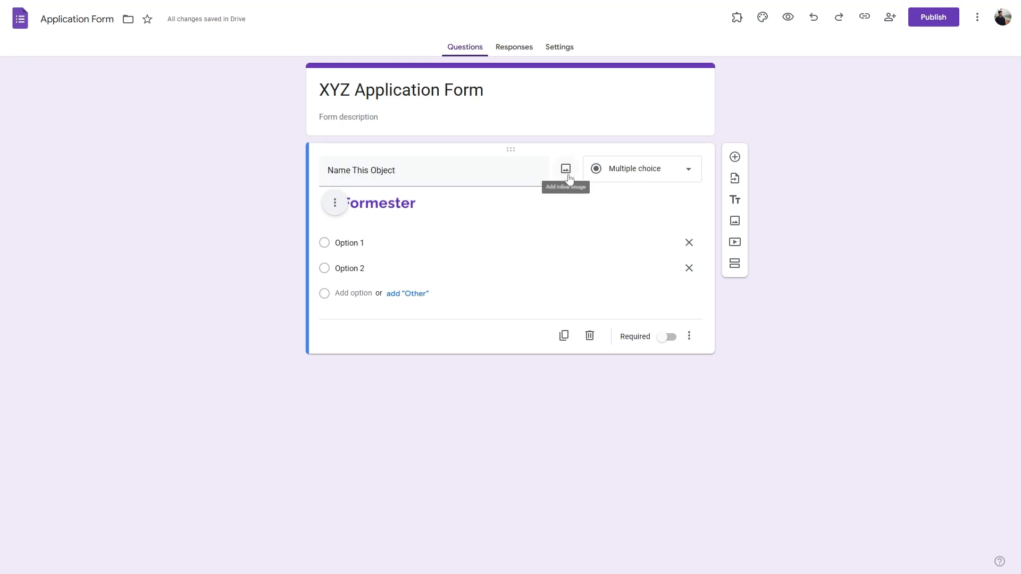
Step: Try short answer, paragraph, then multiple choice with three options for the question
{"action": "left_click", "coordinate": [632, 170]}
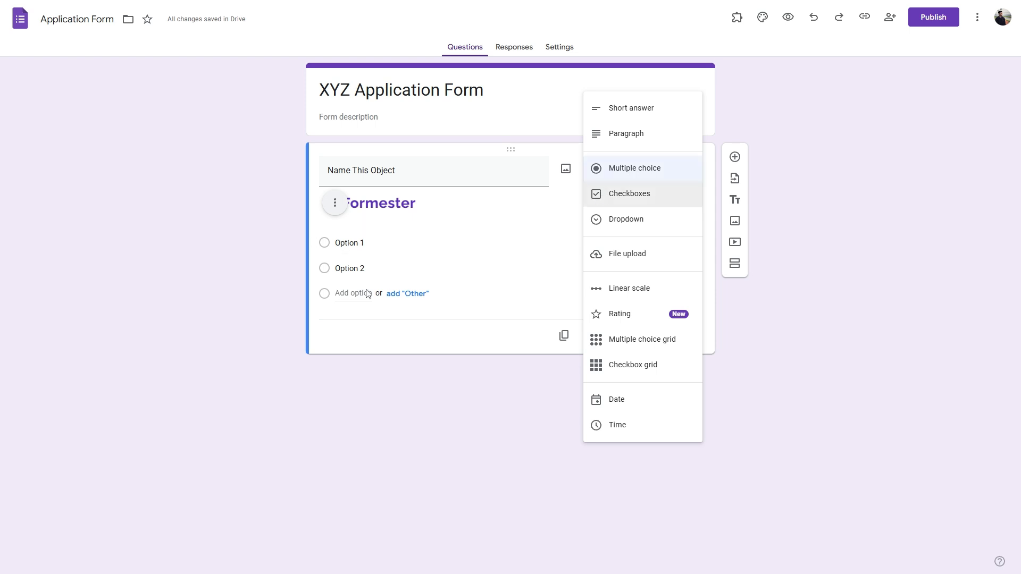
{"action": "left_click", "coordinate": [628, 109]}
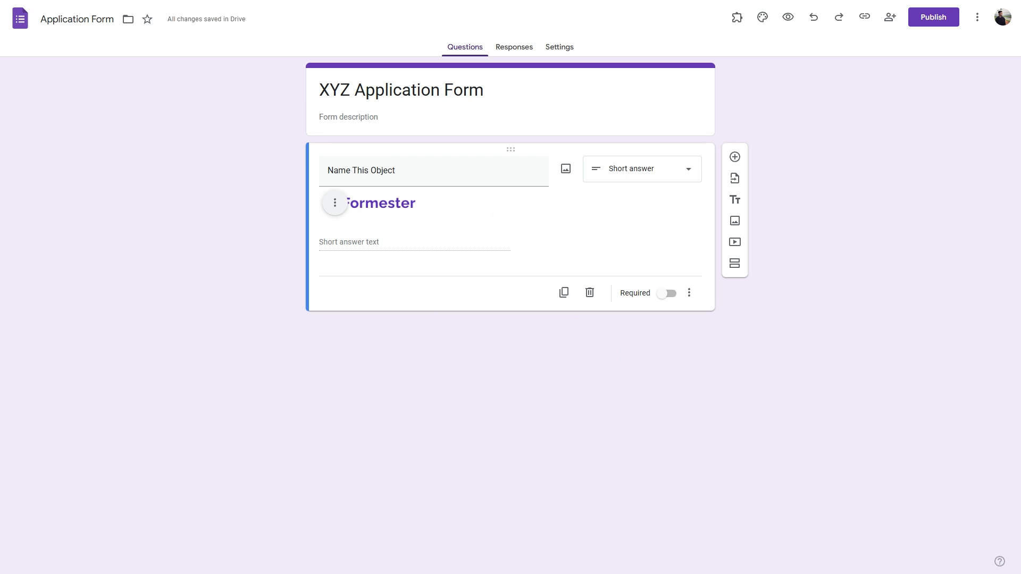
{"action": "left_click", "coordinate": [632, 169]}
{"action": "left_click", "coordinate": [643, 198]}
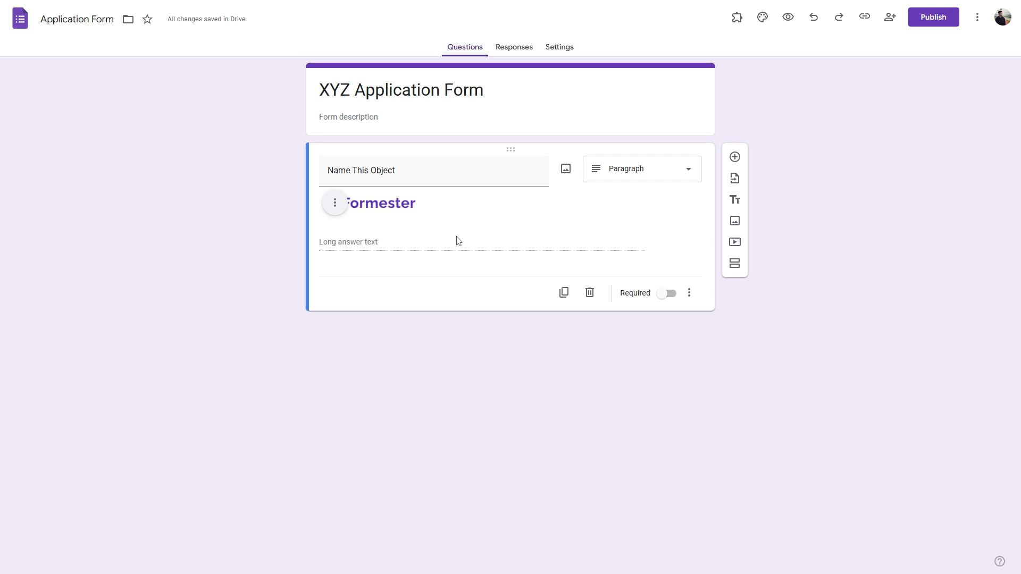
{"action": "left_click", "coordinate": [640, 170]}
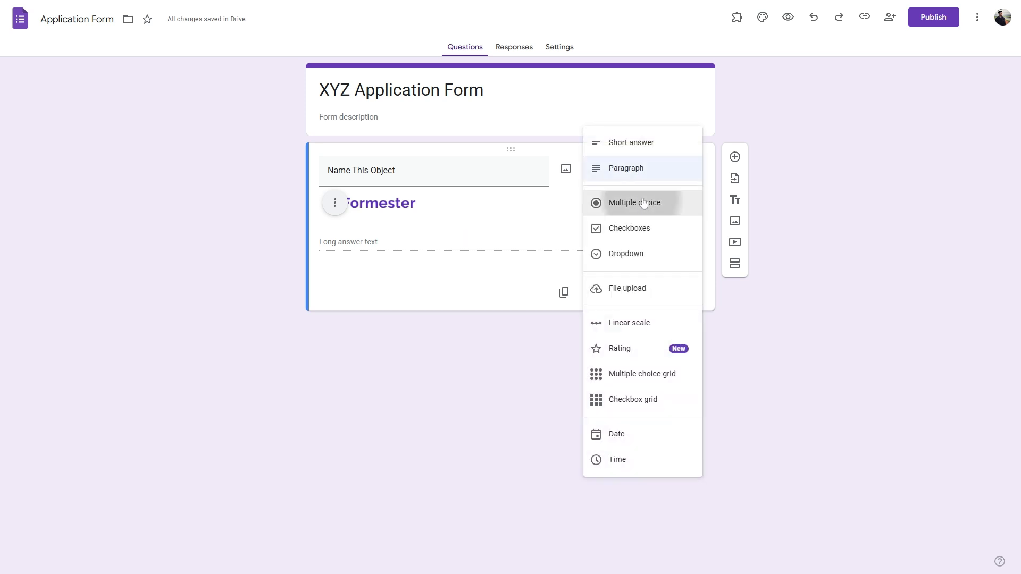
{"action": "left_click", "coordinate": [641, 203]}
{"action": "left_click", "coordinate": [353, 267]}
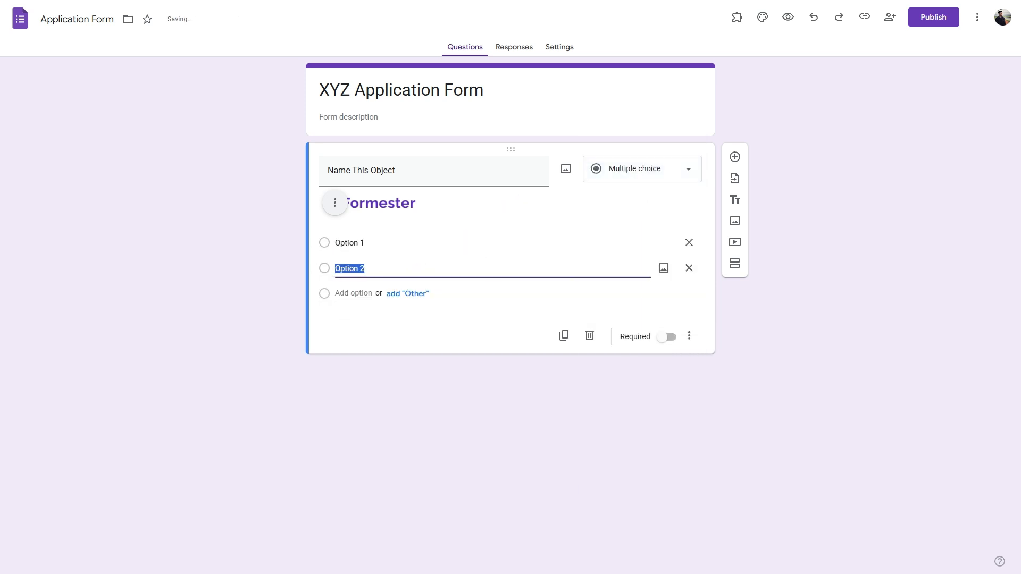
{"action": "key", "text": "Return"}
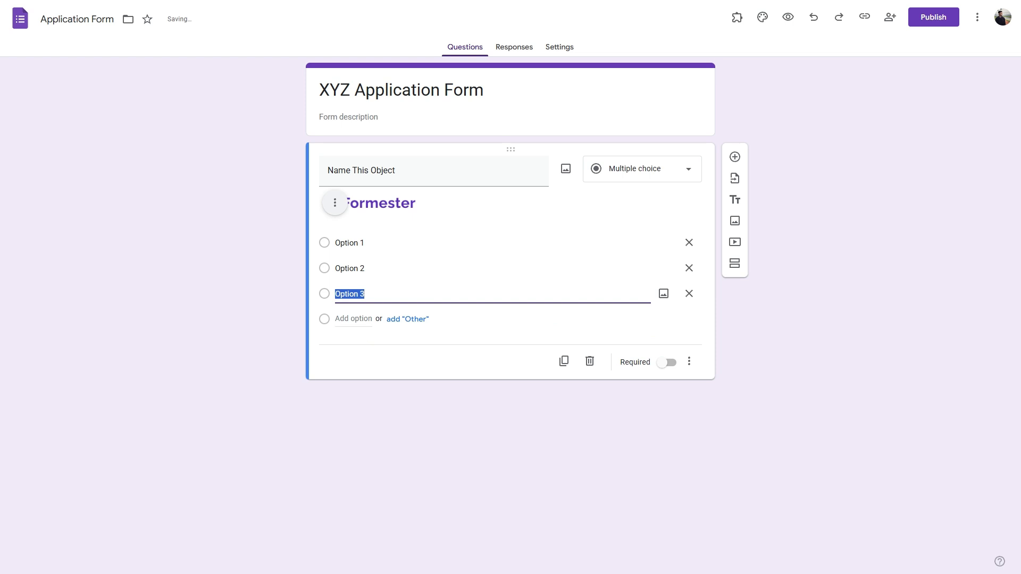
Step: Switch the question through checkboxes and dropdown to file upload
{"action": "left_click", "coordinate": [629, 173]}
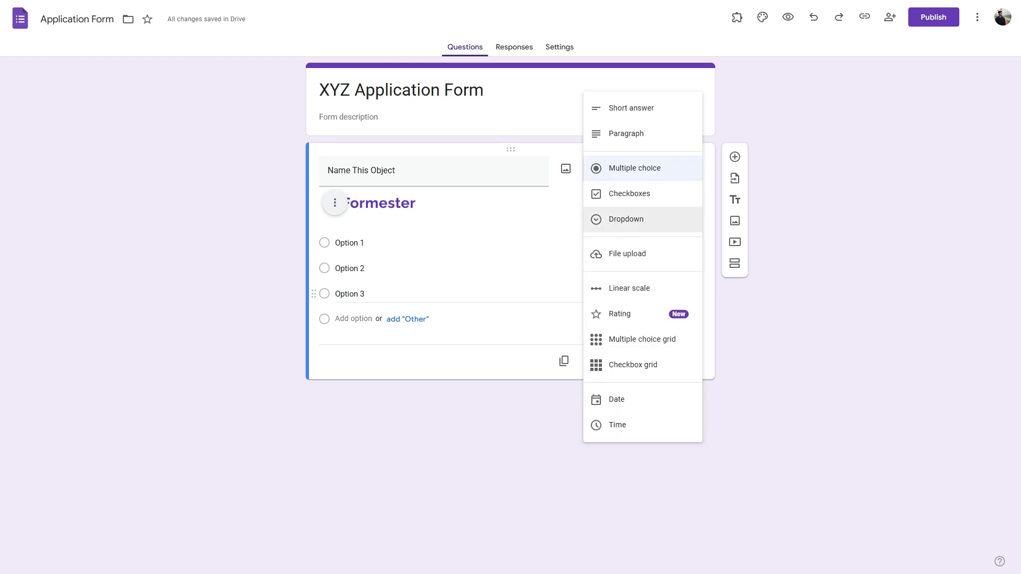
{"action": "left_click", "coordinate": [627, 196]}
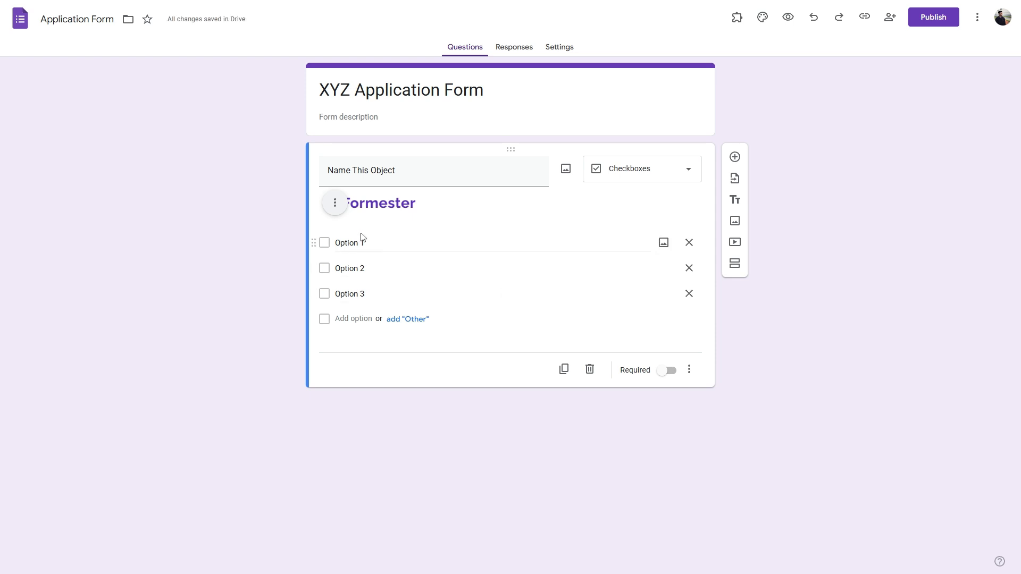
{"action": "left_click", "coordinate": [627, 181]}
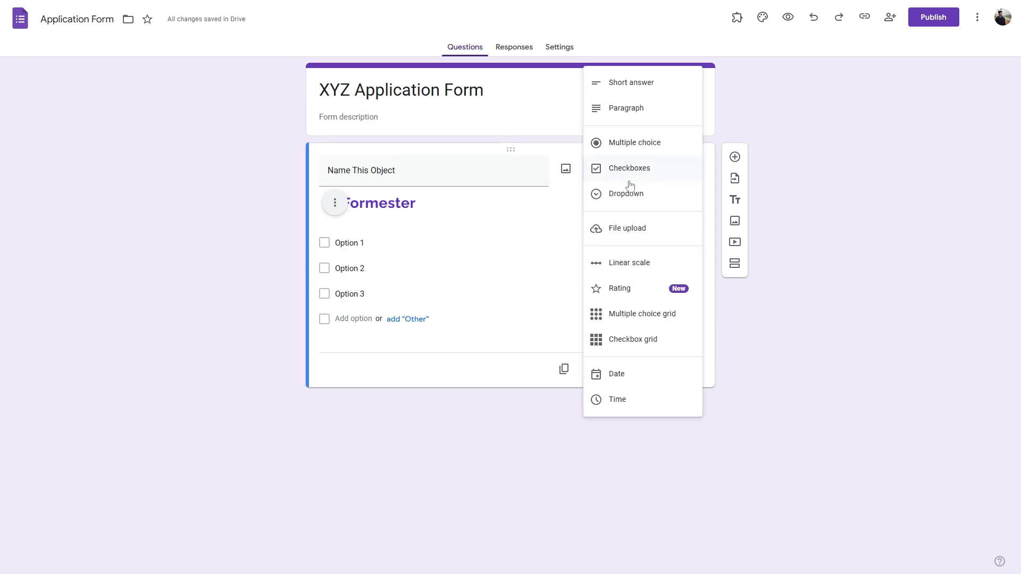
{"action": "left_click", "coordinate": [632, 206]}
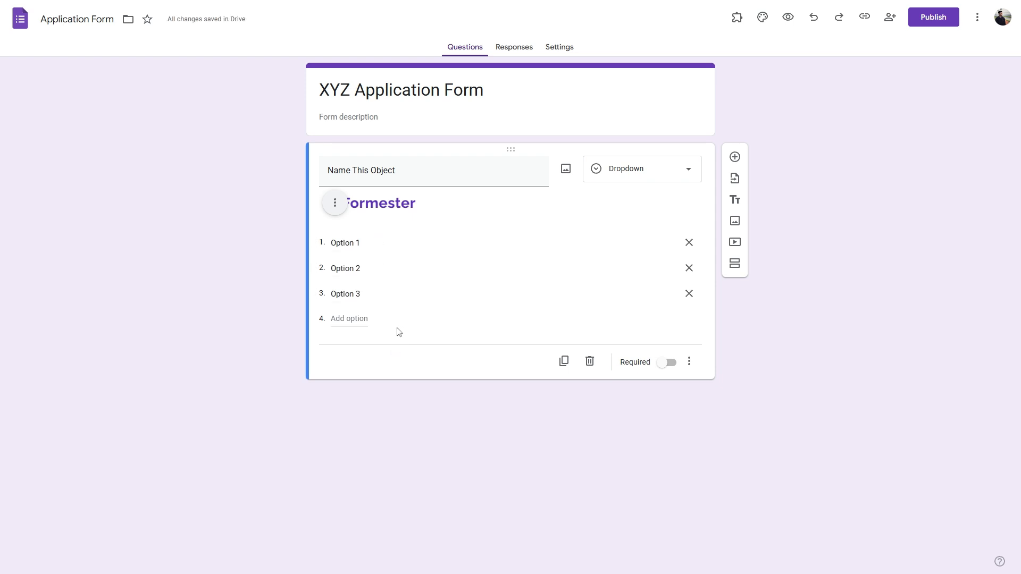
{"action": "left_click", "coordinate": [657, 179]}
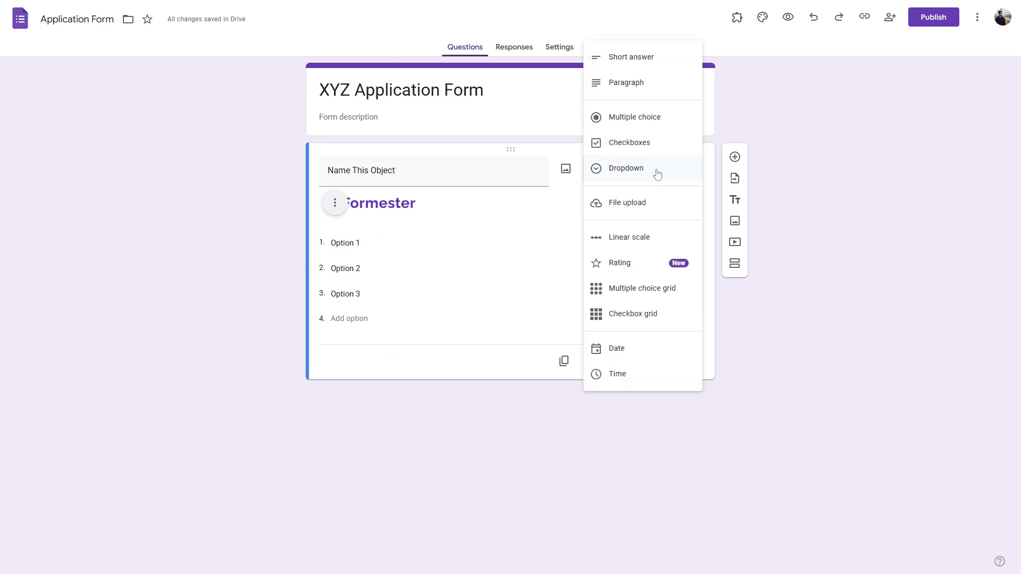
{"action": "left_click", "coordinate": [648, 205]}
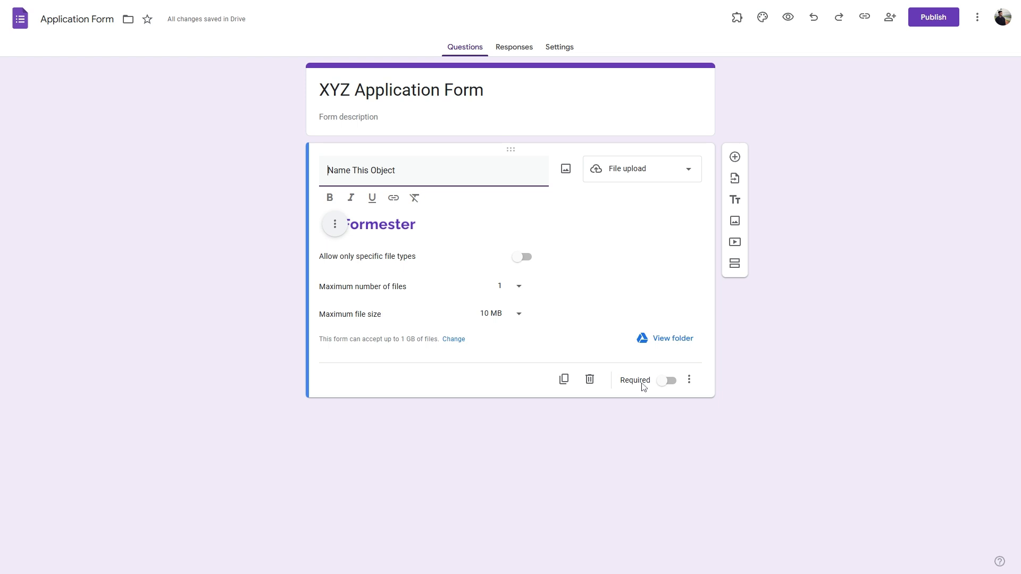
Step: Limit uploads to 1 file with a 10 MB maximum file size
{"action": "left_click", "coordinate": [514, 316]}
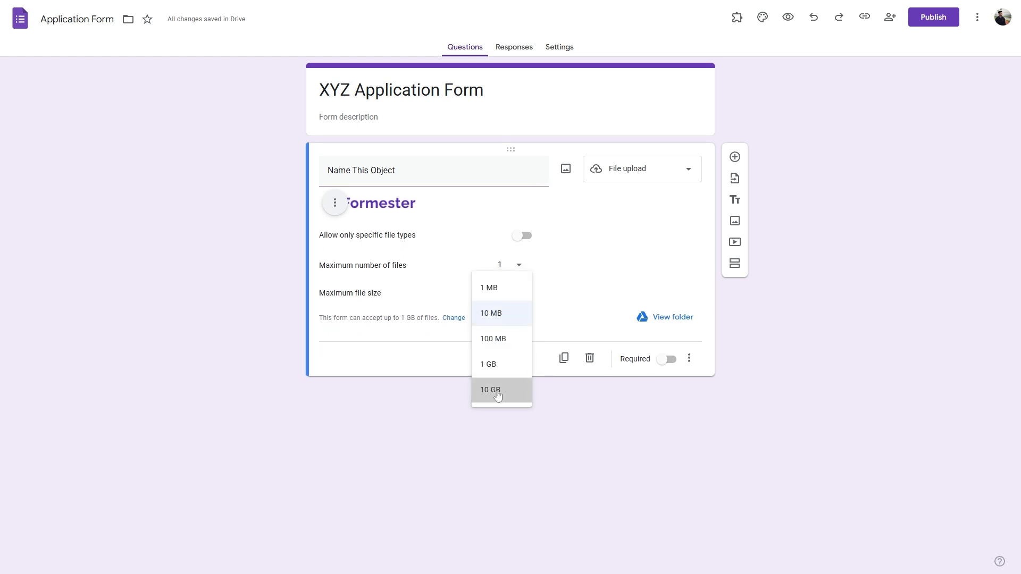
{"action": "left_click", "coordinate": [497, 391]}
{"action": "left_click", "coordinate": [508, 293]}
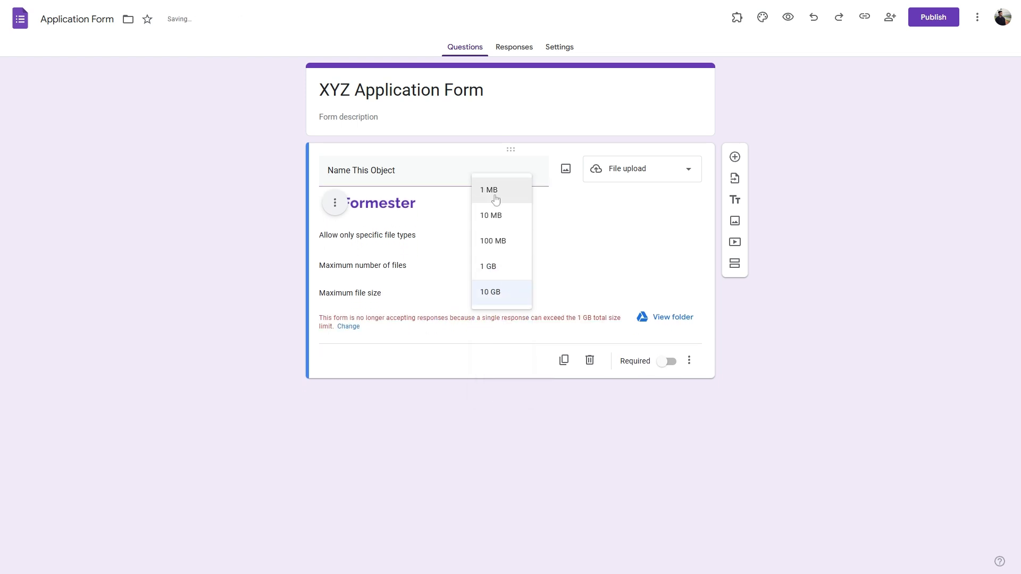
{"action": "left_click", "coordinate": [495, 199]}
{"action": "left_click", "coordinate": [506, 301]}
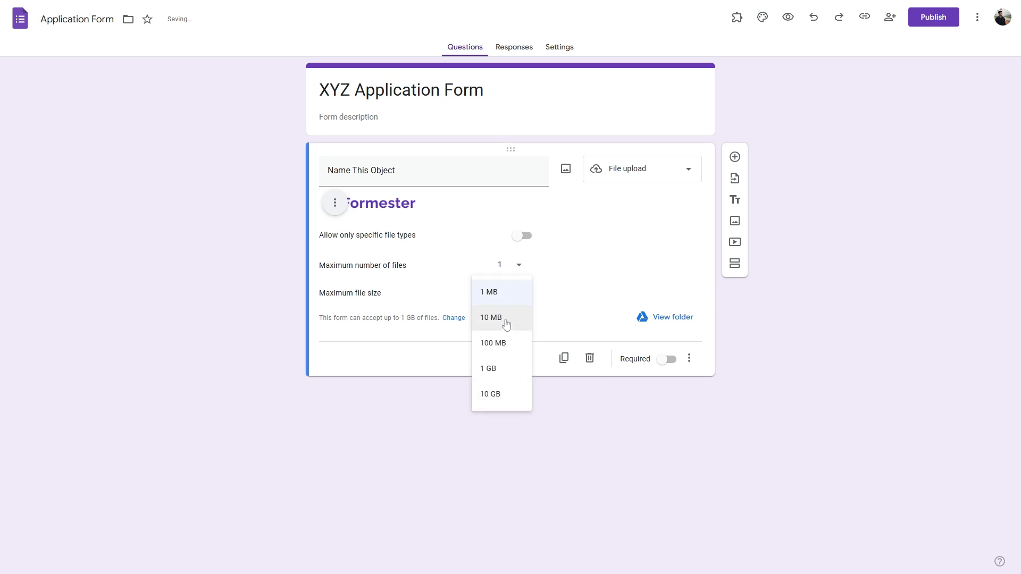
{"action": "left_click", "coordinate": [505, 319]}
{"action": "left_click", "coordinate": [518, 265]}
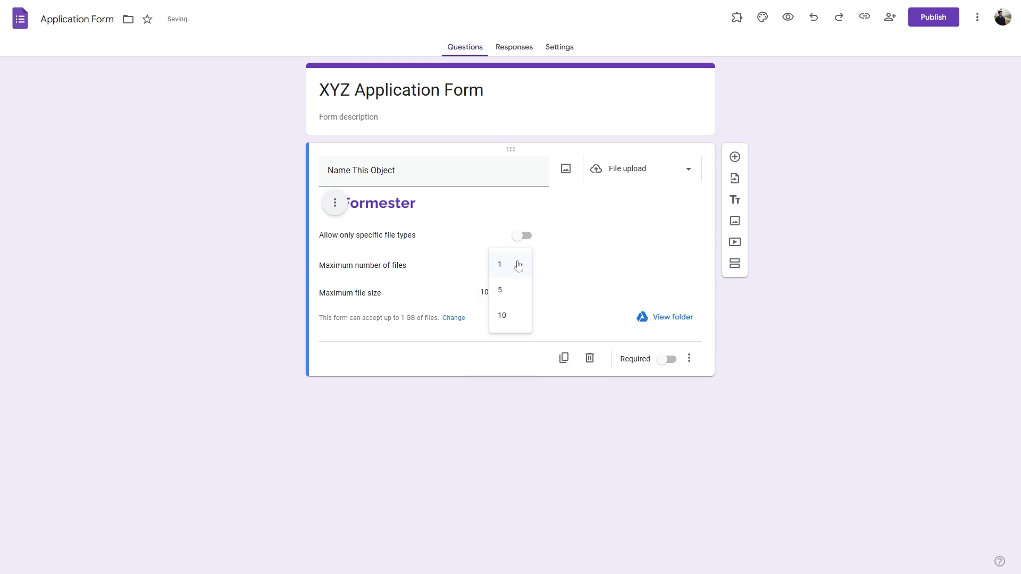
{"action": "left_click", "coordinate": [588, 267]}
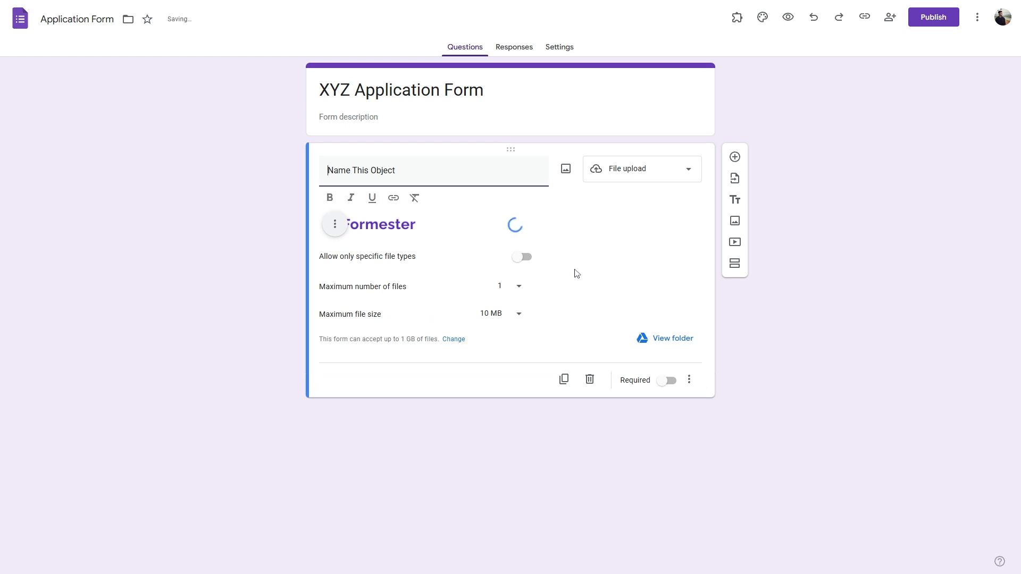
{"action": "left_click", "coordinate": [621, 177]}
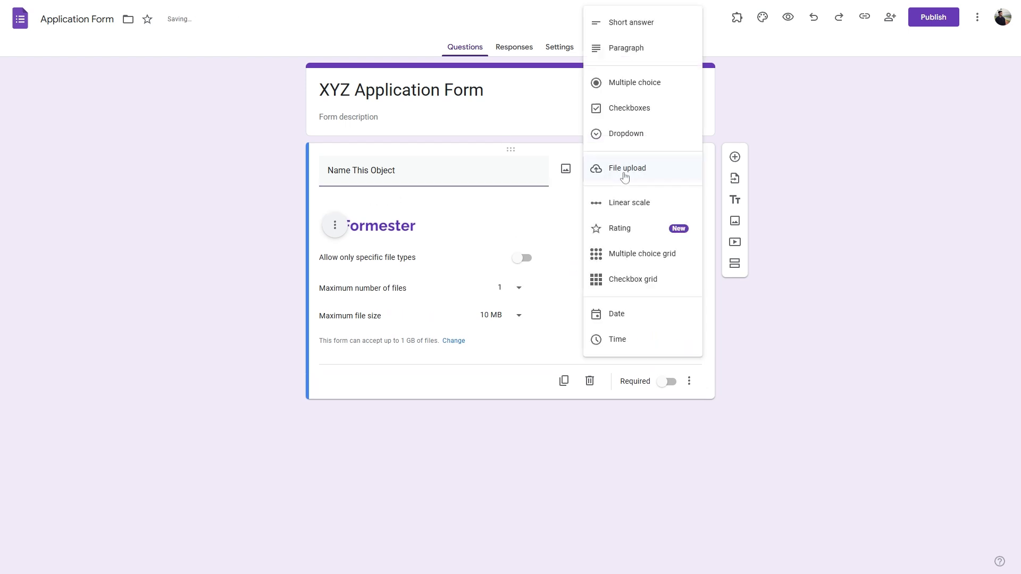
Step: Make the question a 1-to-5 linear scale labelled Worst and Best
{"action": "left_click", "coordinate": [629, 208]}
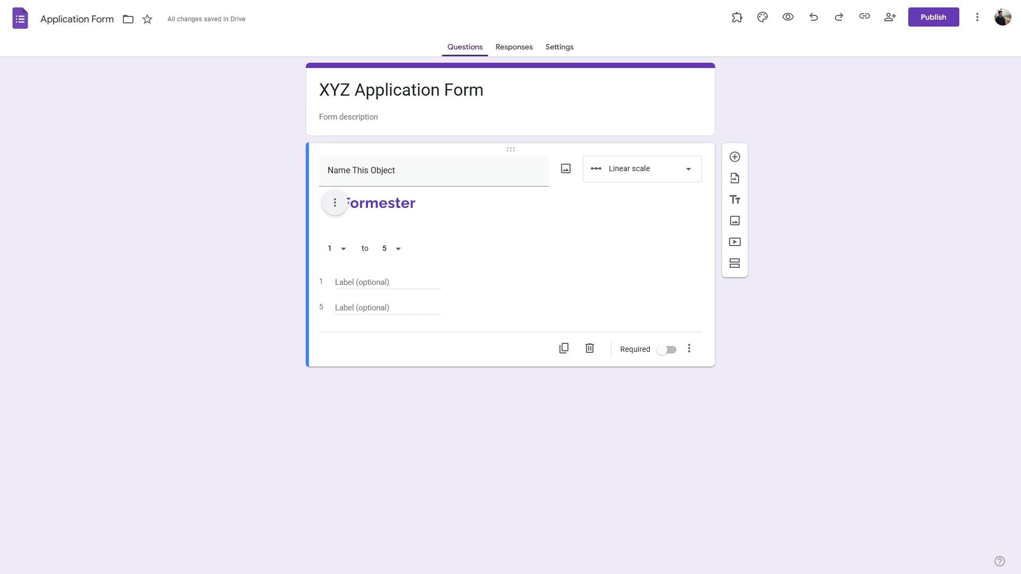
{"action": "left_click", "coordinate": [344, 249]}
{"action": "left_click", "coordinate": [346, 251]}
{"action": "left_click", "coordinate": [400, 254]}
{"action": "left_click", "coordinate": [392, 381]}
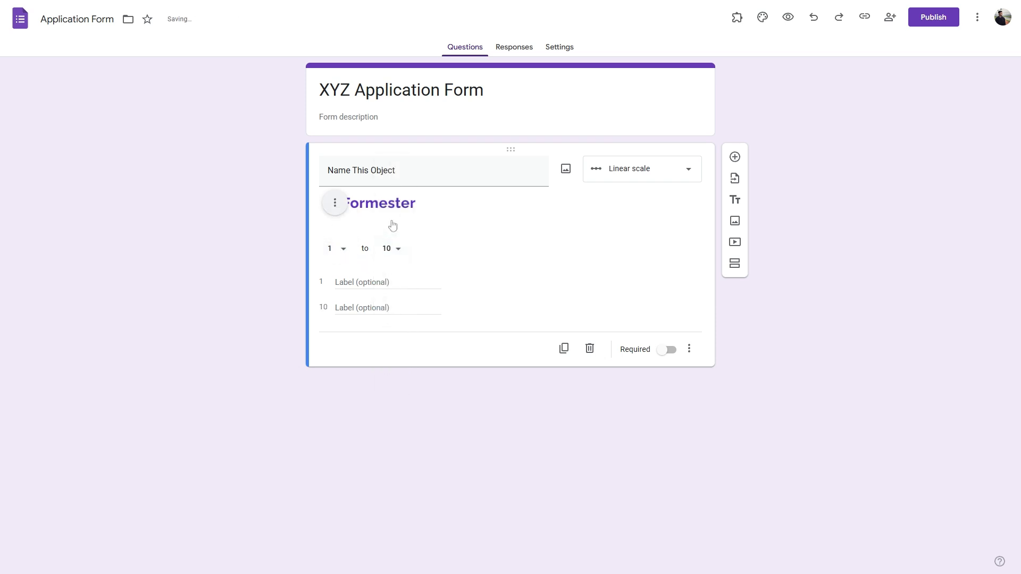
{"action": "left_click", "coordinate": [394, 252]}
{"action": "left_click", "coordinate": [388, 123]}
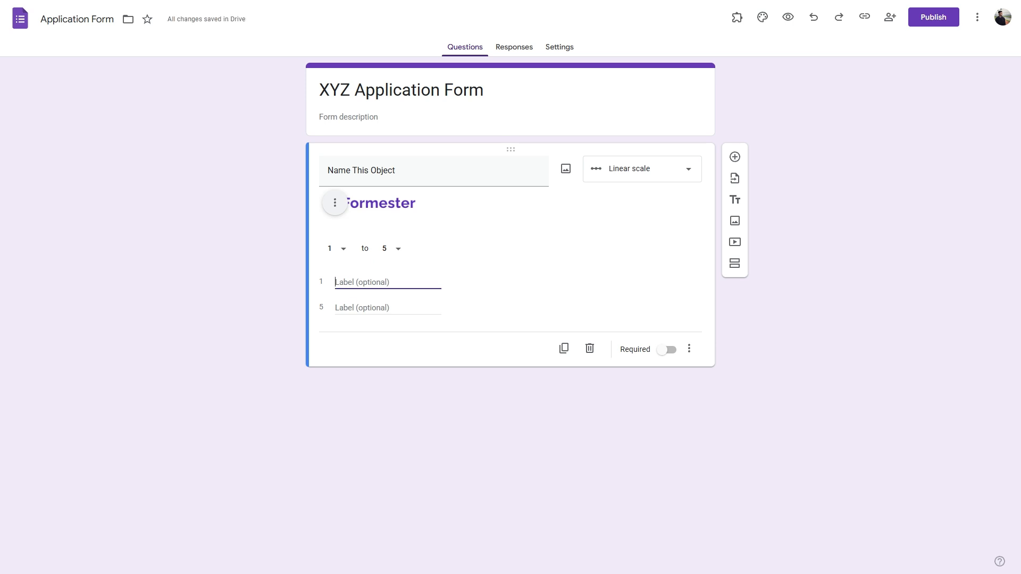
{"action": "type", "text": "Worst"}
{"action": "left_click", "coordinate": [361, 308]}
{"action": "type", "text": "Bes"}
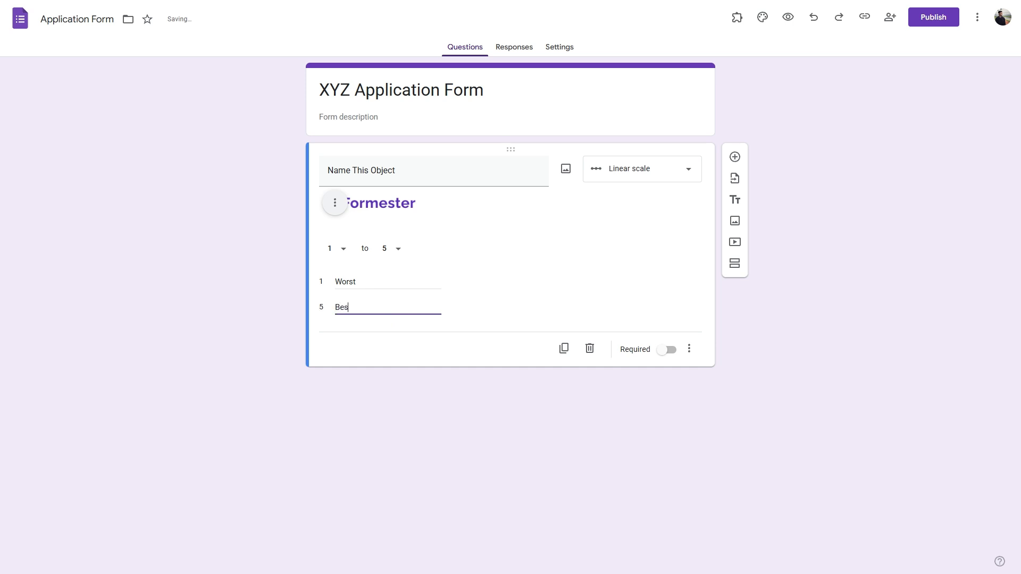
{"action": "left_click", "coordinate": [574, 272]}
Step: Change the question to a 5-level rating, keeping star icons after trying hearts
{"action": "left_click", "coordinate": [638, 168]}
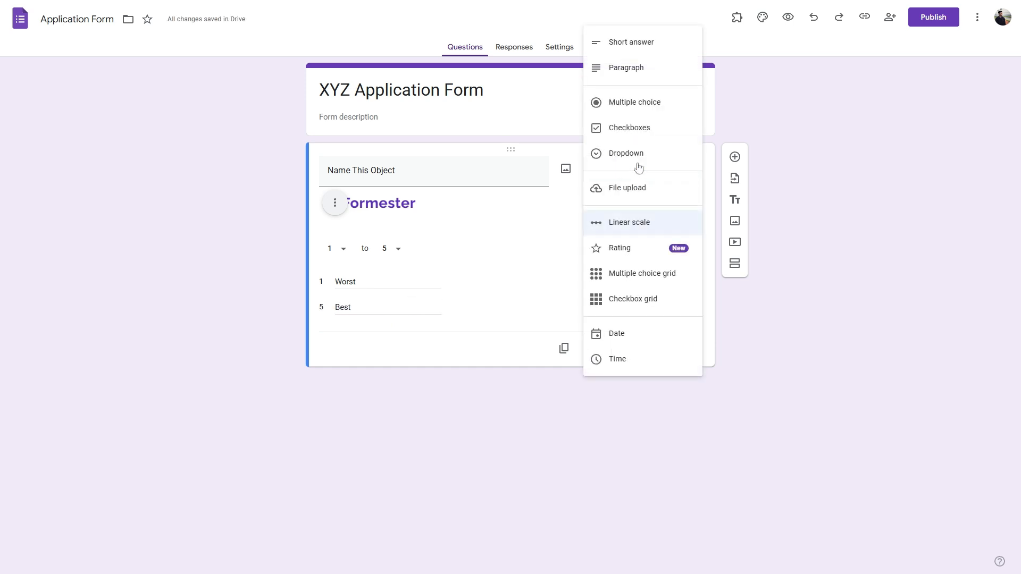
{"action": "left_click", "coordinate": [633, 252]}
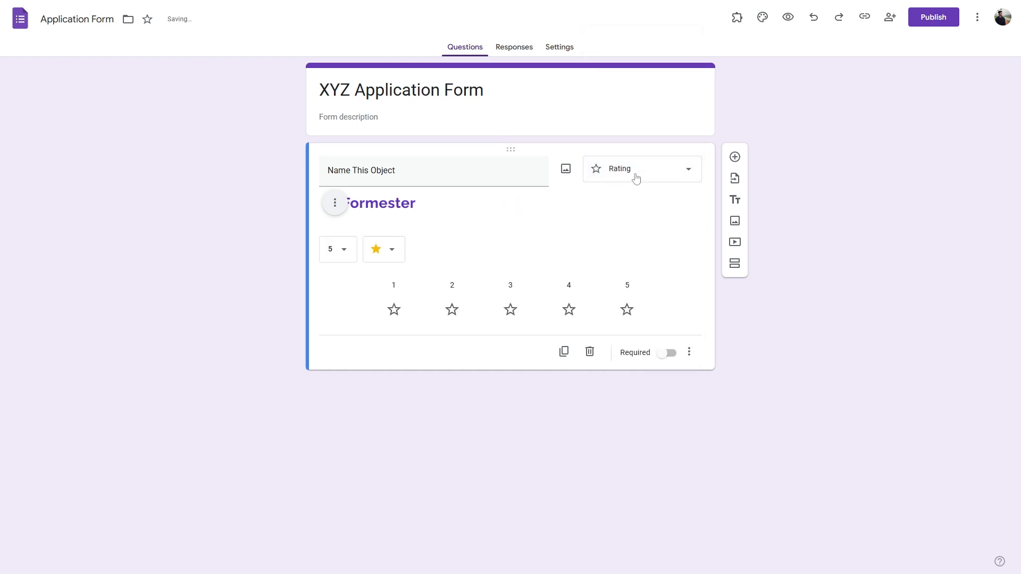
{"action": "left_click", "coordinate": [347, 254]}
{"action": "left_click", "coordinate": [369, 249]}
{"action": "left_click", "coordinate": [382, 276]}
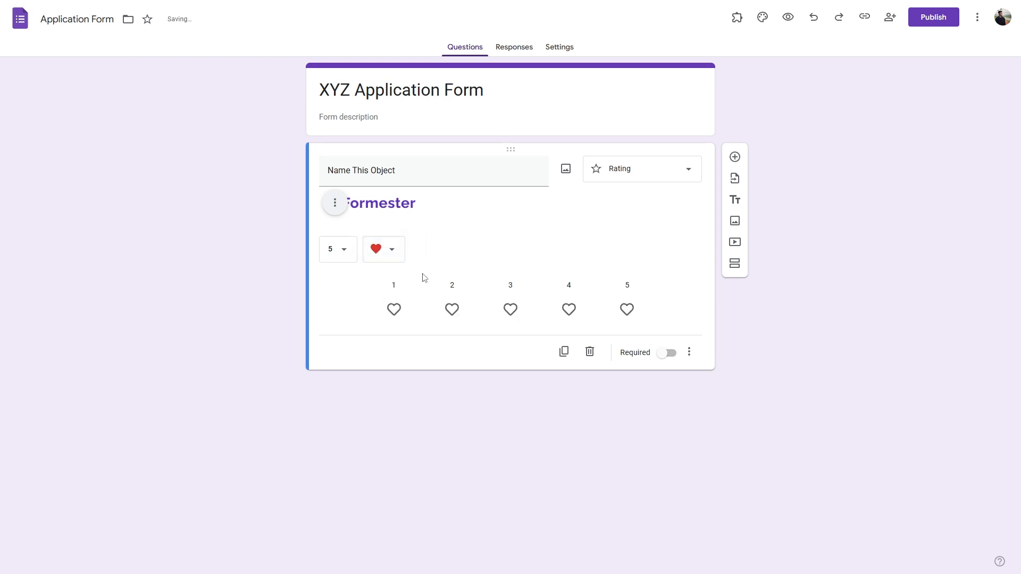
{"action": "left_click", "coordinate": [388, 248]}
{"action": "left_click", "coordinate": [378, 249]}
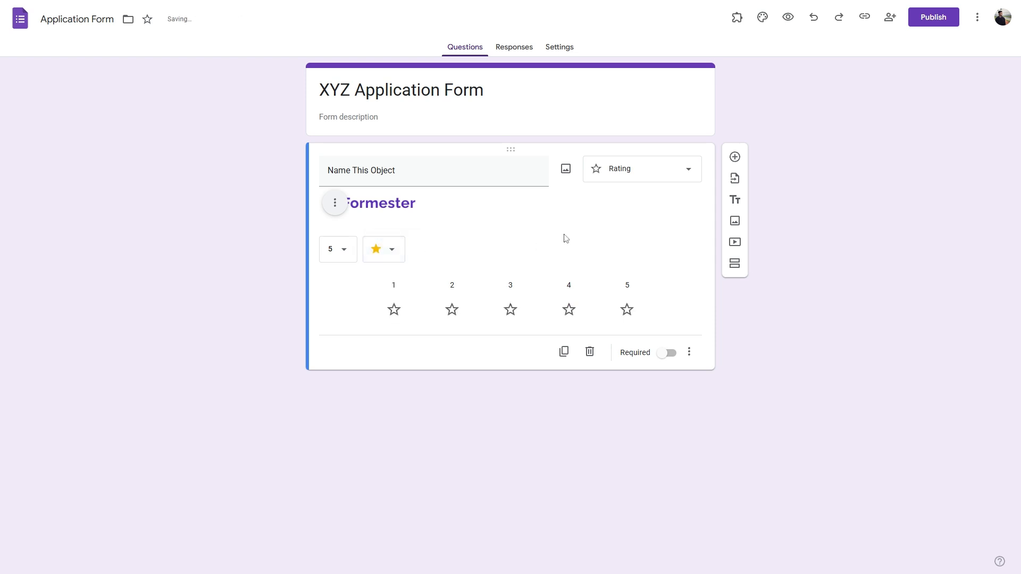
Step: Make the question a multiple choice grid with Row 1 and Columns 1 and 2
{"action": "left_click", "coordinate": [656, 168]}
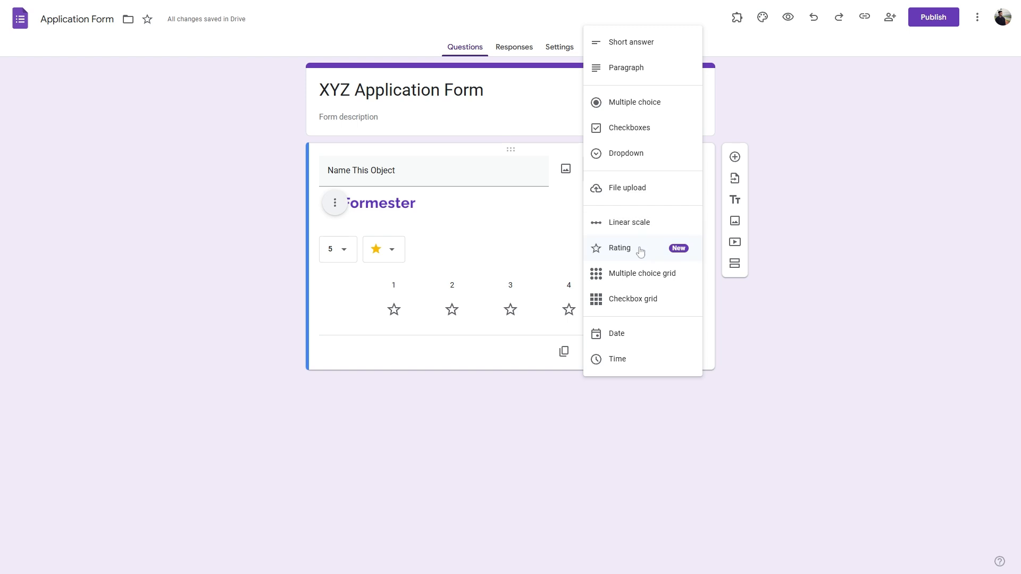
{"action": "left_click", "coordinate": [638, 271]}
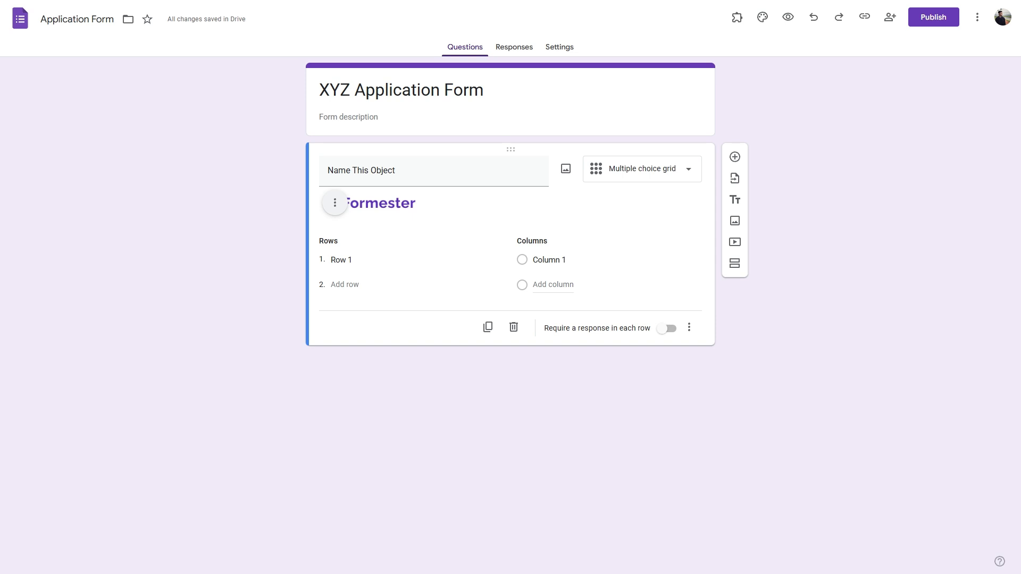
{"action": "left_click", "coordinate": [353, 260]}
{"action": "left_click", "coordinate": [553, 285]}
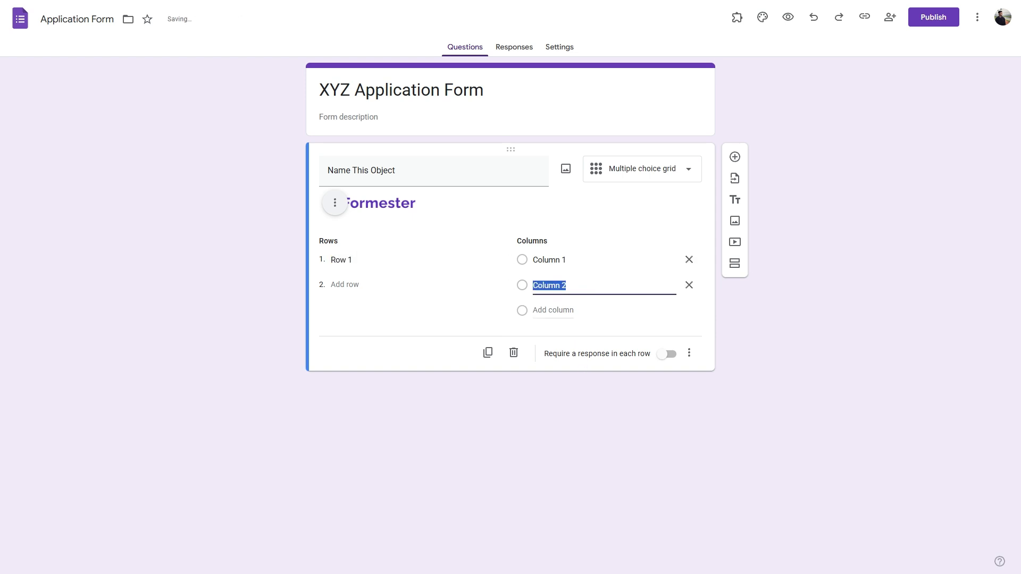
{"action": "left_click", "coordinate": [359, 285]}
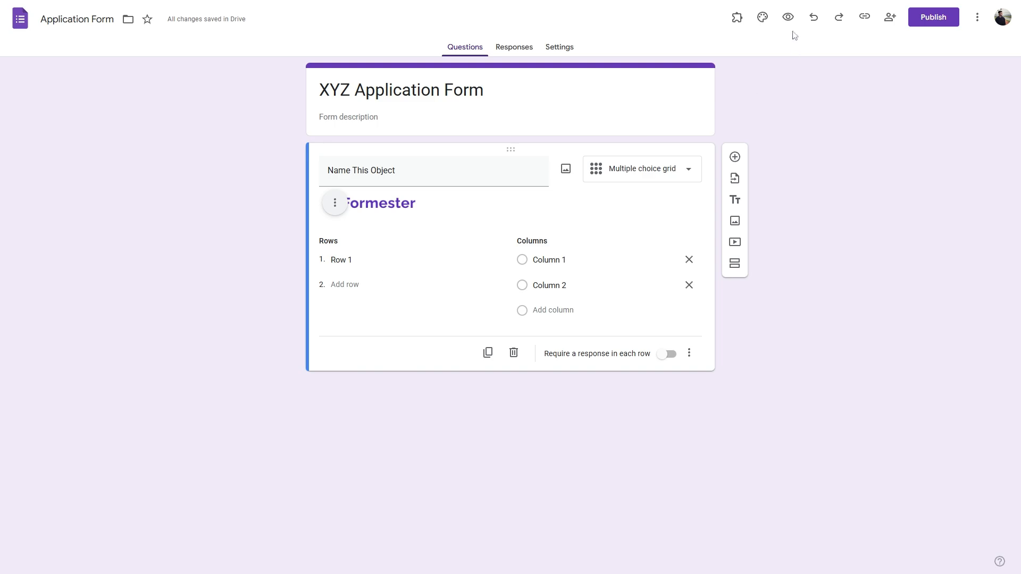
Step: Preview the form and test the Row 1 radio buttons, ending on Column 1
{"action": "left_click", "coordinate": [787, 18]}
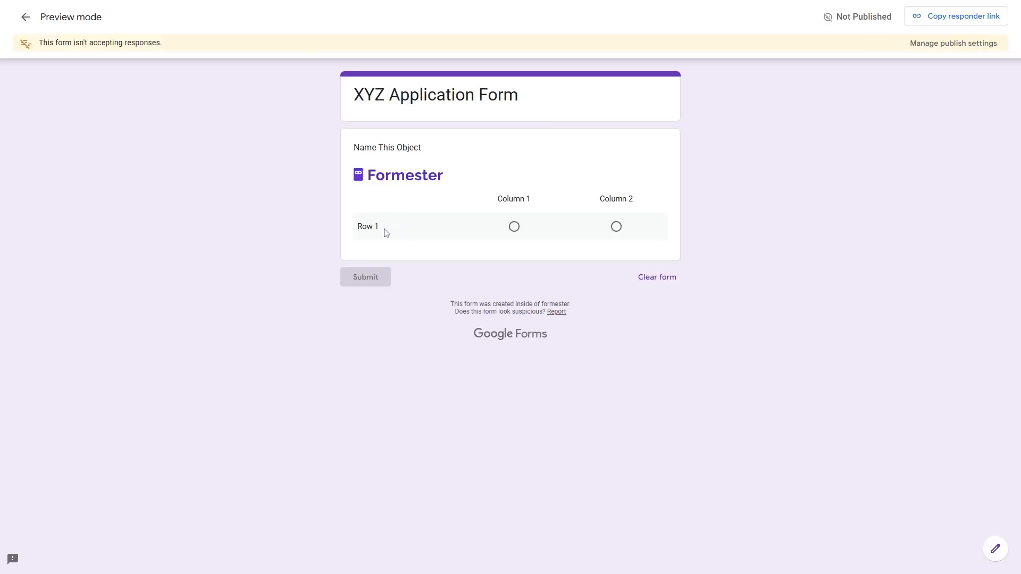
{"action": "left_click_drag", "start_coordinate": [382, 232], "coordinate": [359, 229]}
{"action": "left_click", "coordinate": [512, 227]}
{"action": "left_click", "coordinate": [615, 227]}
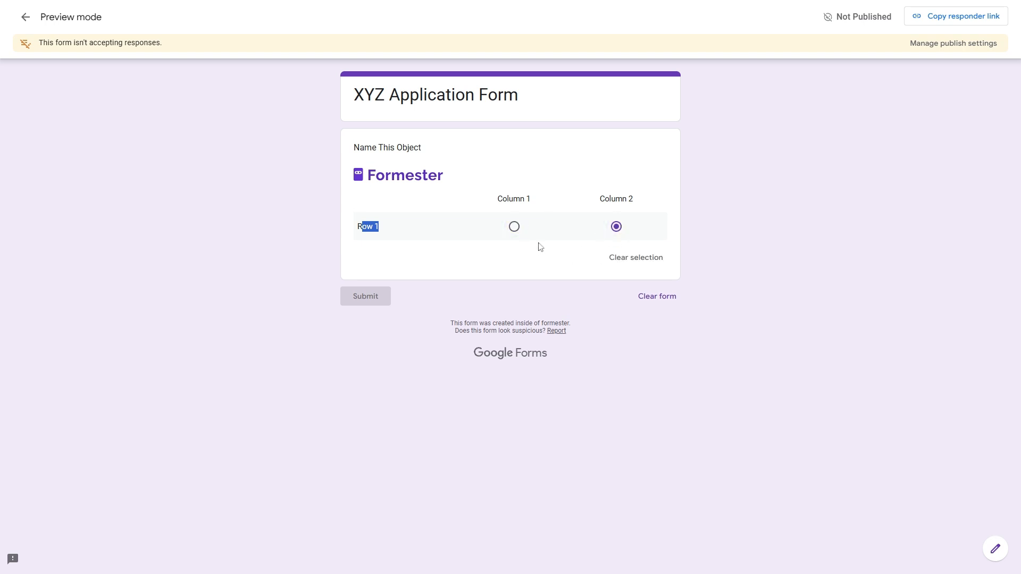
{"action": "left_click", "coordinate": [506, 230]}
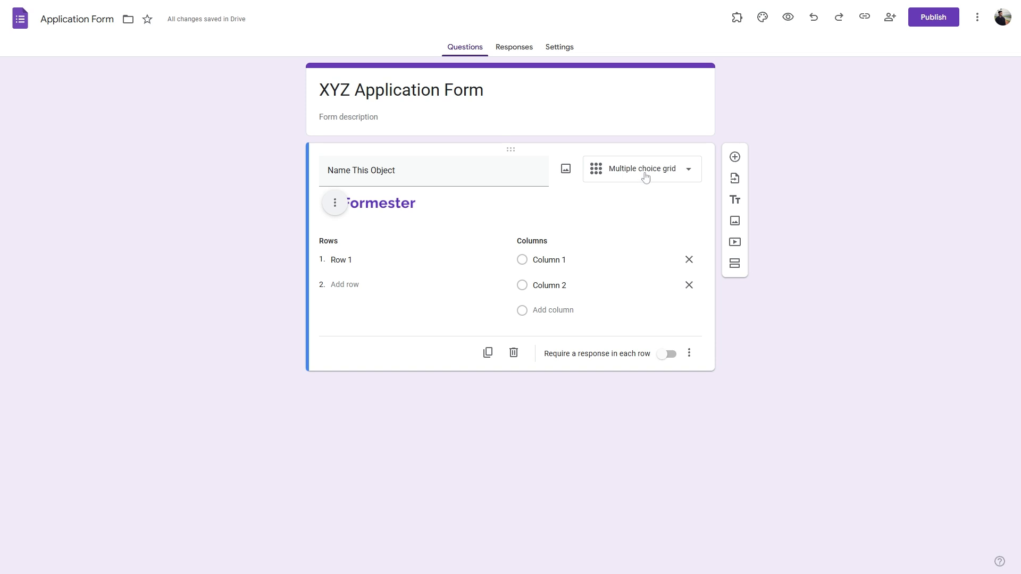
Step: Switch the question to a checkbox grid, test both Row 1 boxes in preview, and close it
{"action": "left_click", "coordinate": [645, 175]}
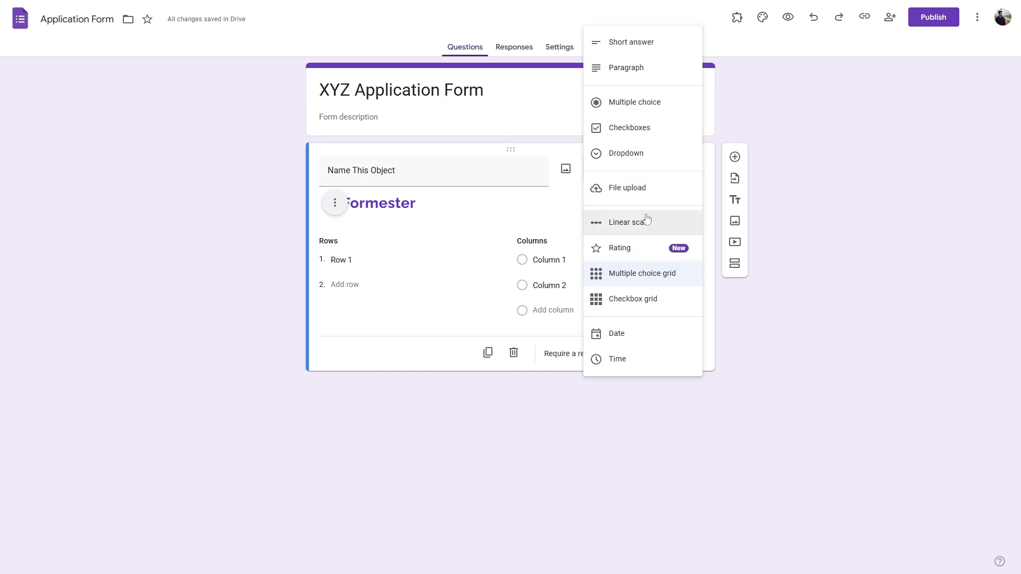
{"action": "left_click", "coordinate": [643, 300]}
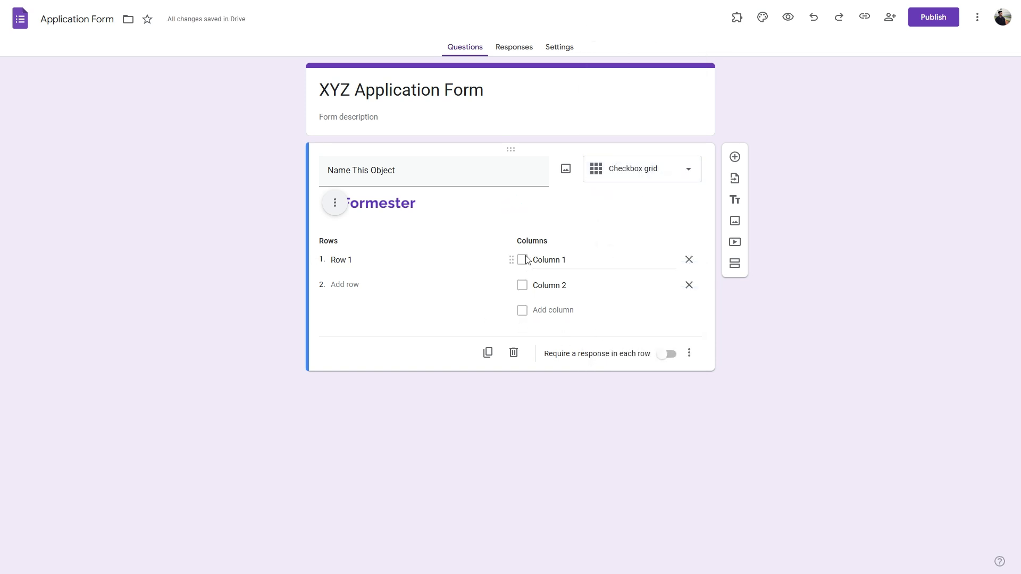
{"action": "left_click", "coordinate": [788, 18]}
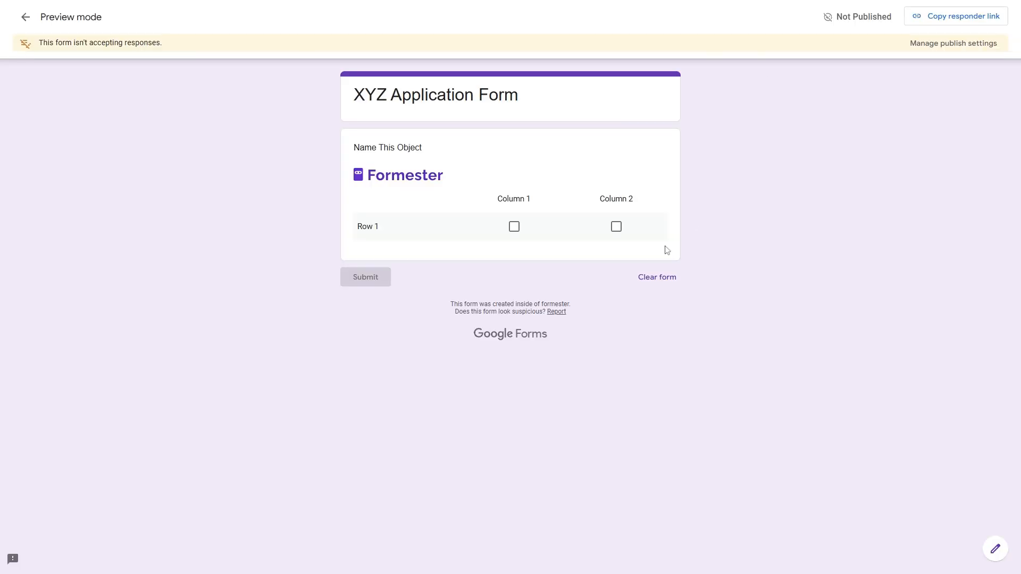
{"action": "left_click", "coordinate": [514, 227]}
{"action": "left_click", "coordinate": [615, 227]}
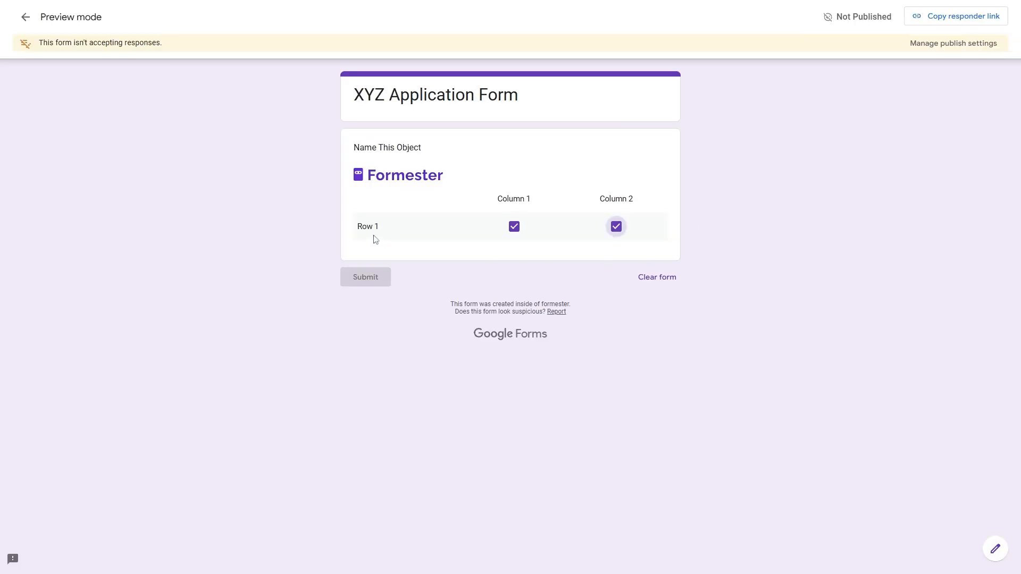
{"action": "key", "text": "ctrl+w"}
Step: Try the Date and Time question types, then make the question required
{"action": "left_click", "coordinate": [646, 169]}
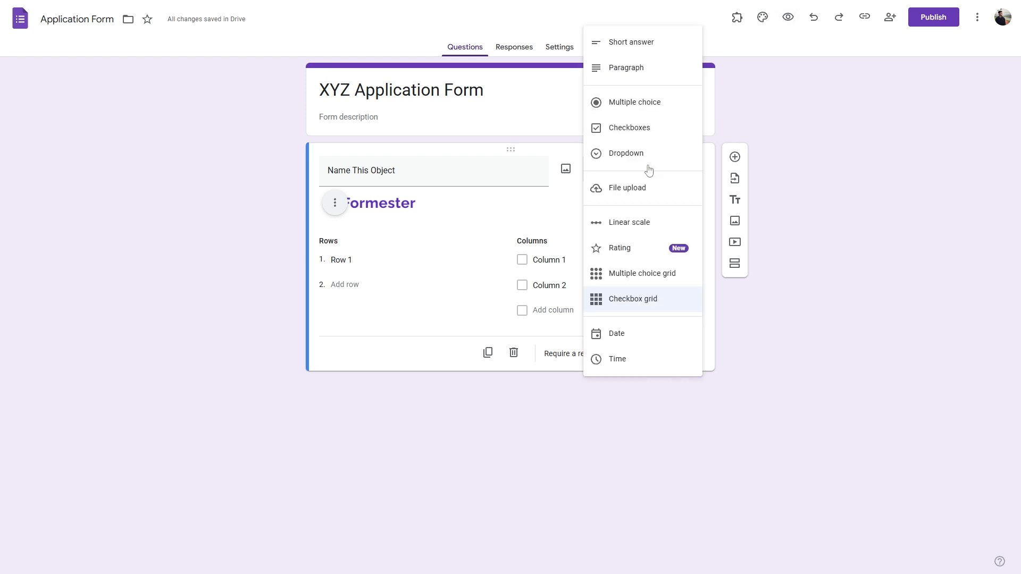
{"action": "left_click", "coordinate": [621, 339]}
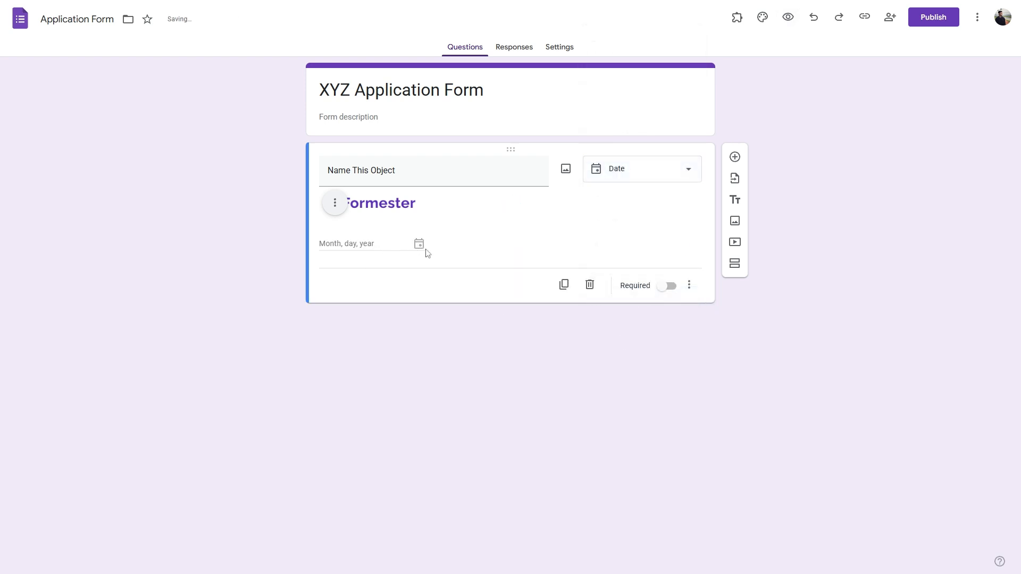
{"action": "left_click", "coordinate": [660, 175]}
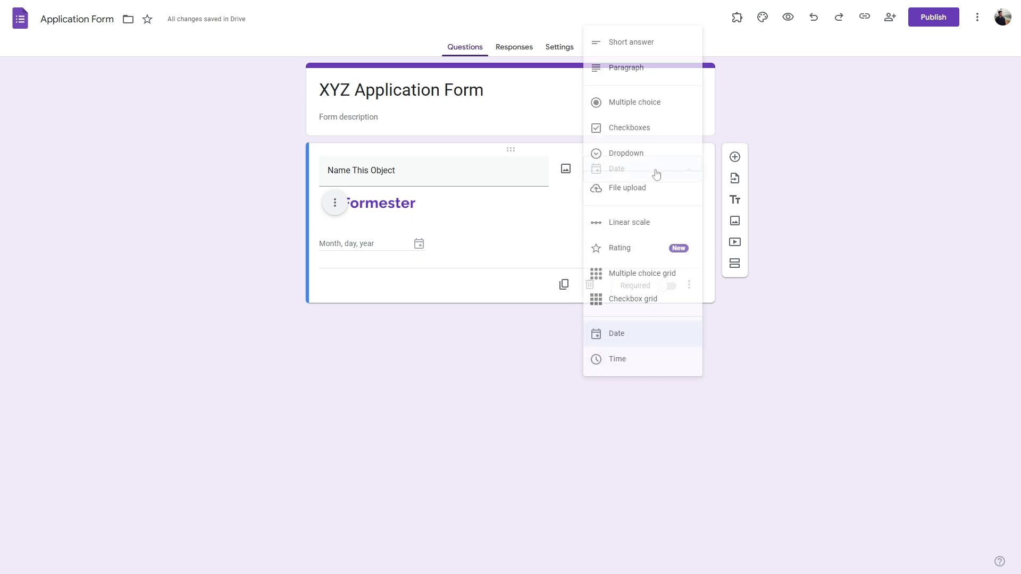
{"action": "left_click", "coordinate": [633, 366]}
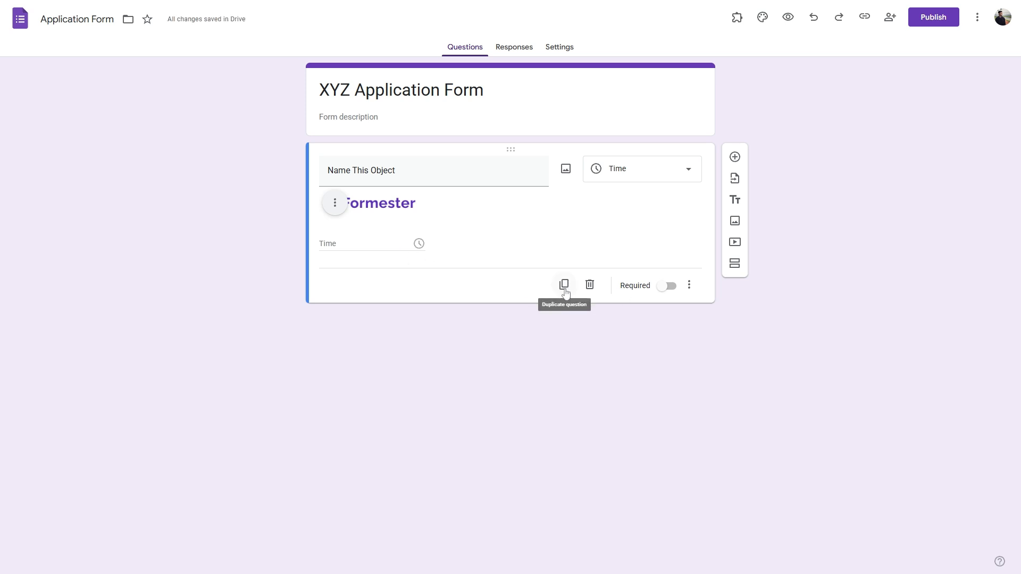
{"action": "left_click", "coordinate": [669, 288]}
{"action": "left_click", "coordinate": [689, 285]}
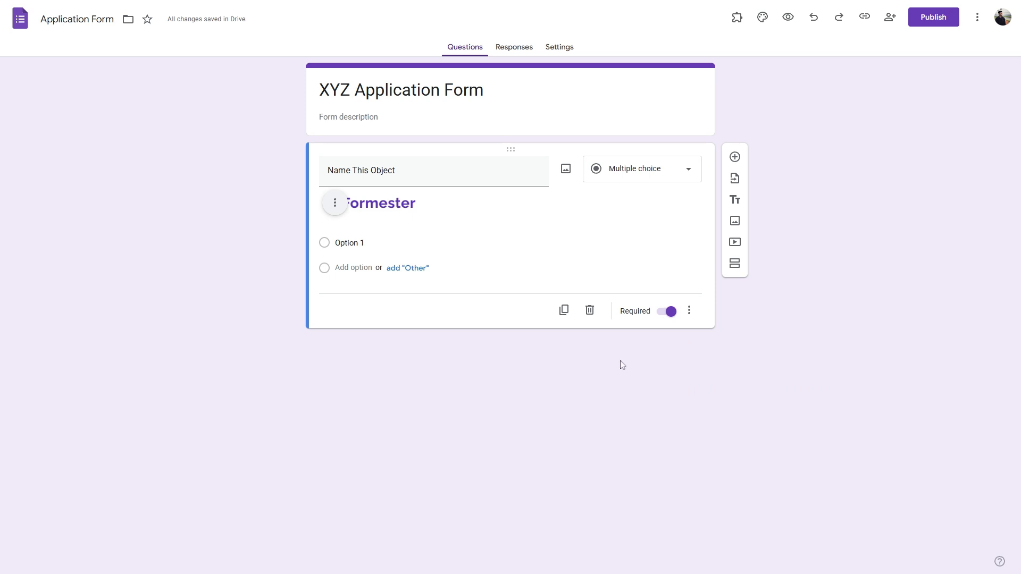
Step: Make the first question a short-answer 'Name' question and remove the Formester logo image
{"action": "left_click", "coordinate": [621, 179]}
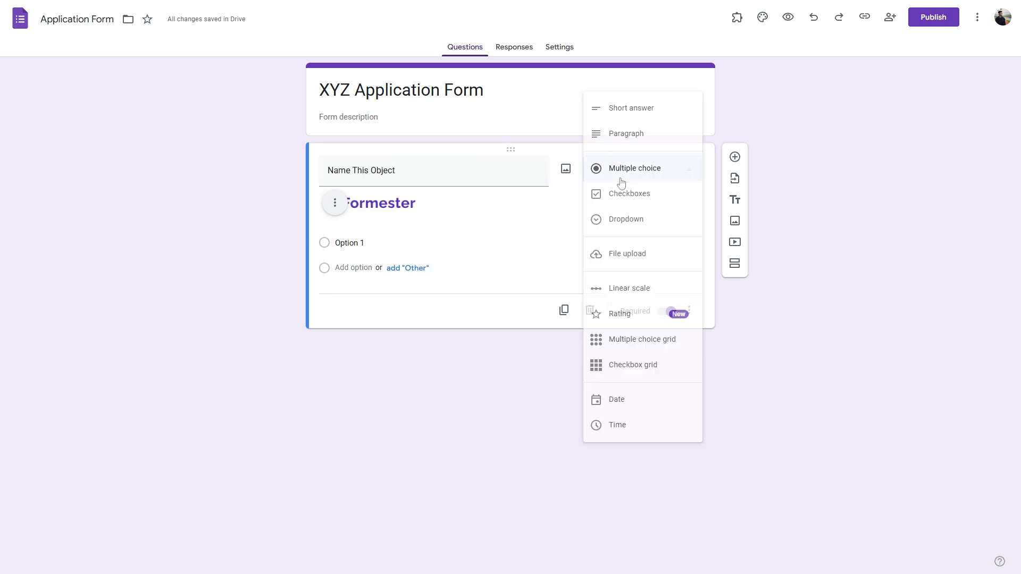
{"action": "left_click", "coordinate": [635, 108]}
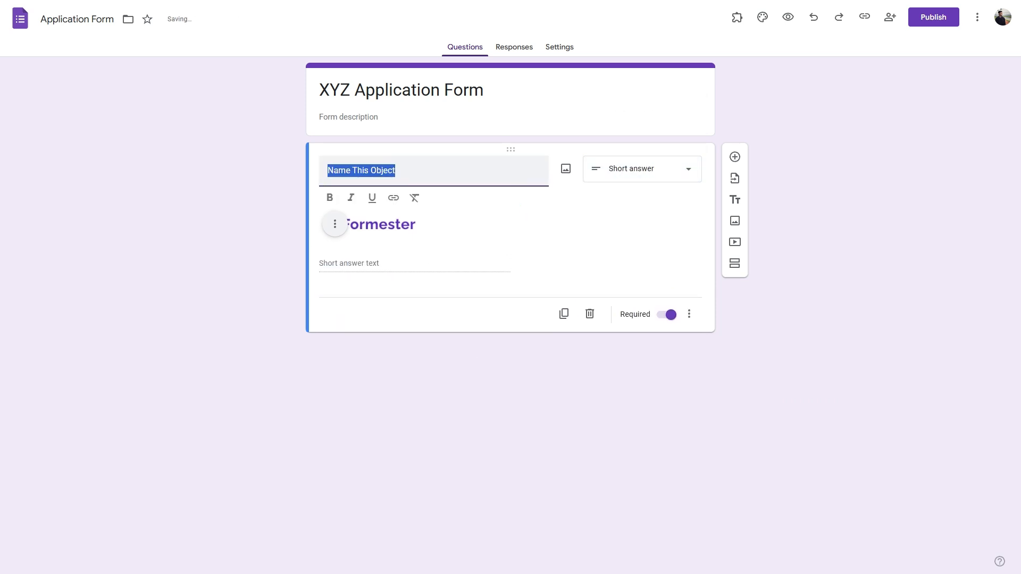
{"action": "type", "text": "Name"}
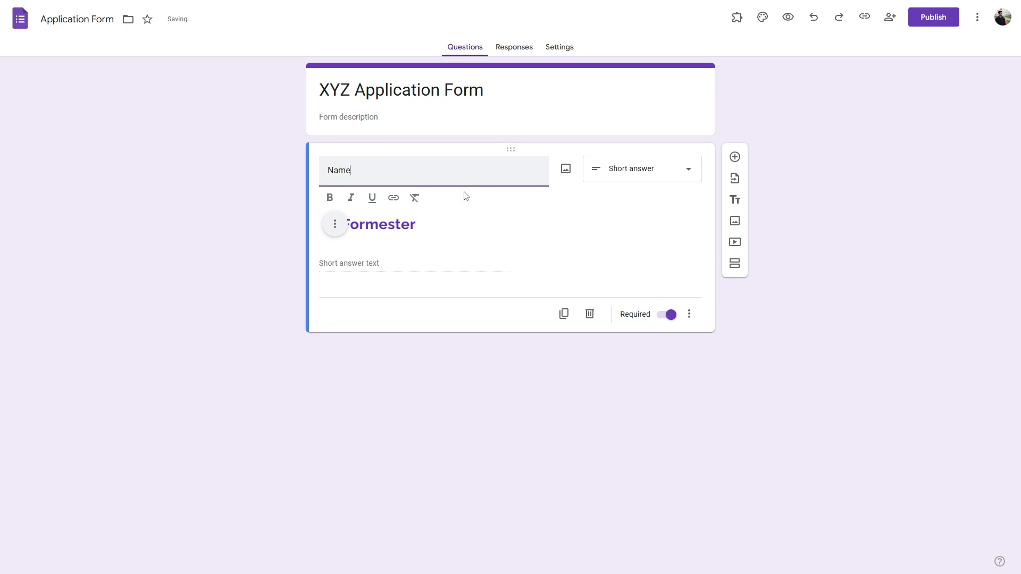
{"action": "left_click", "coordinate": [334, 224]}
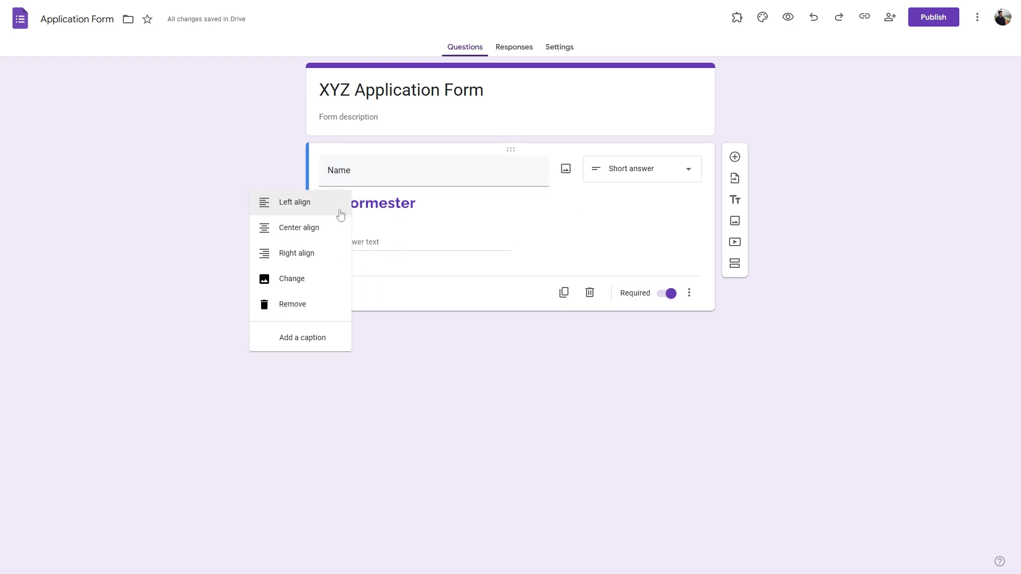
{"action": "left_click", "coordinate": [280, 309]}
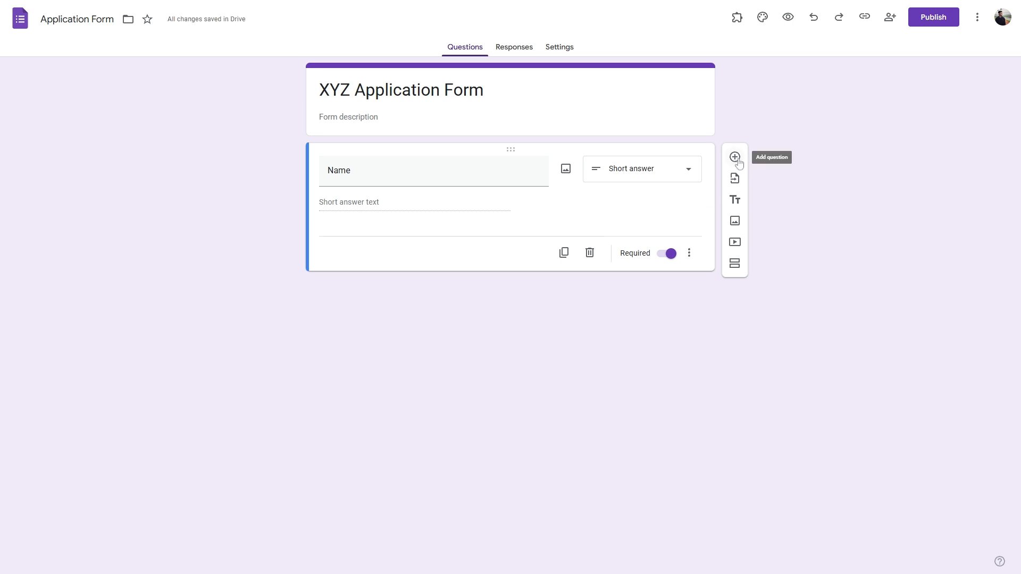
Step: Add a short-answer 'Email' question below Name, then review the following application questions
{"action": "left_click", "coordinate": [735, 158]}
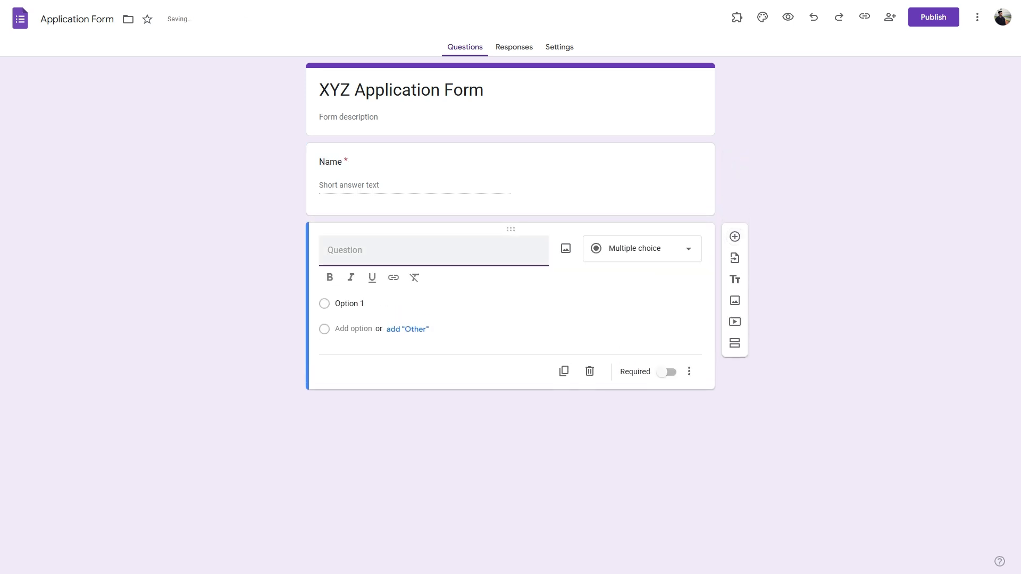
{"action": "type", "text": "Email"}
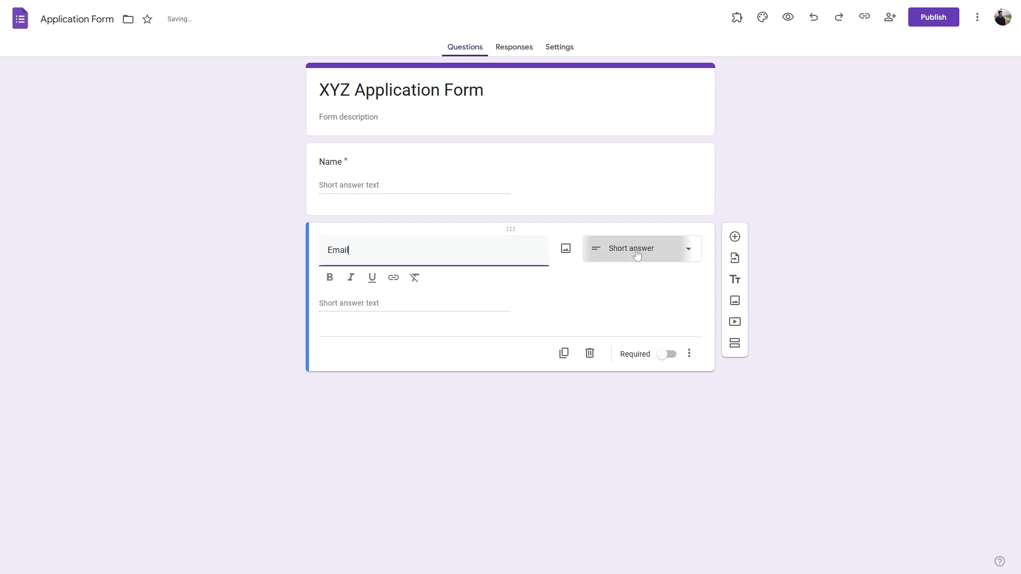
{"action": "left_click", "coordinate": [638, 250]}
{"action": "left_click", "coordinate": [633, 218]}
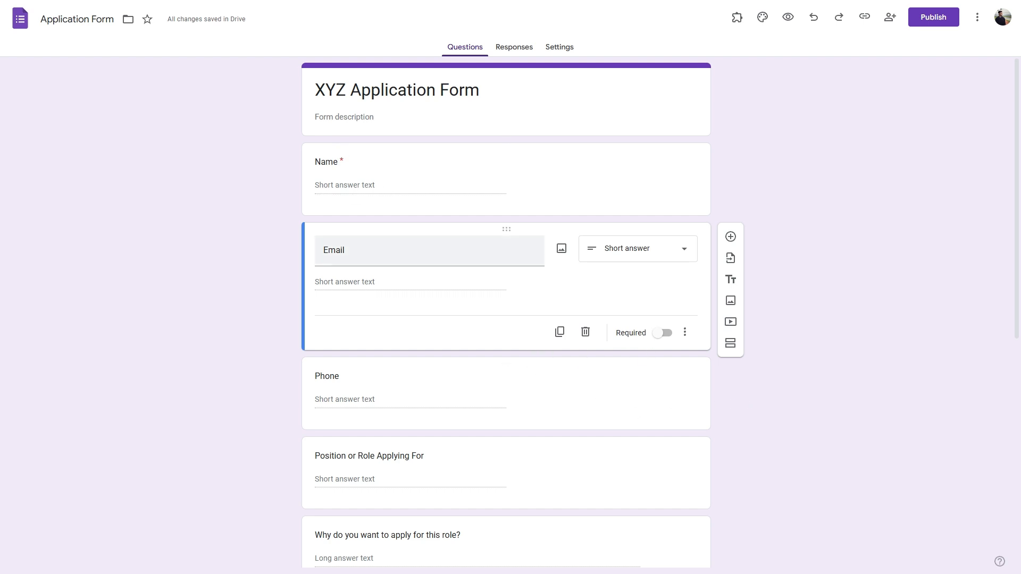
{"action": "scroll", "coordinate": [413, 361], "scroll_direction": "down", "scroll_amount": 6}
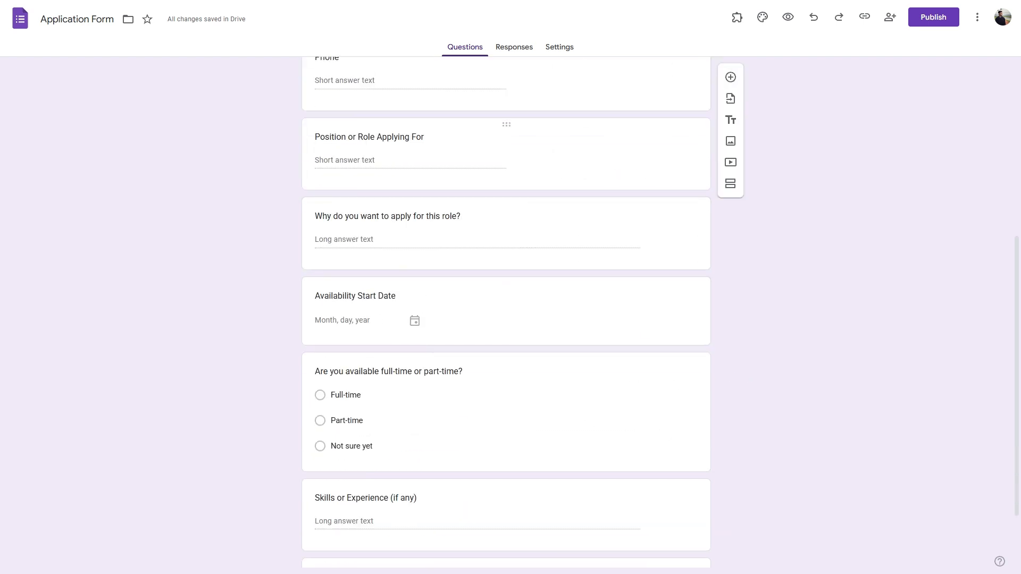
{"action": "left_click", "coordinate": [404, 178]}
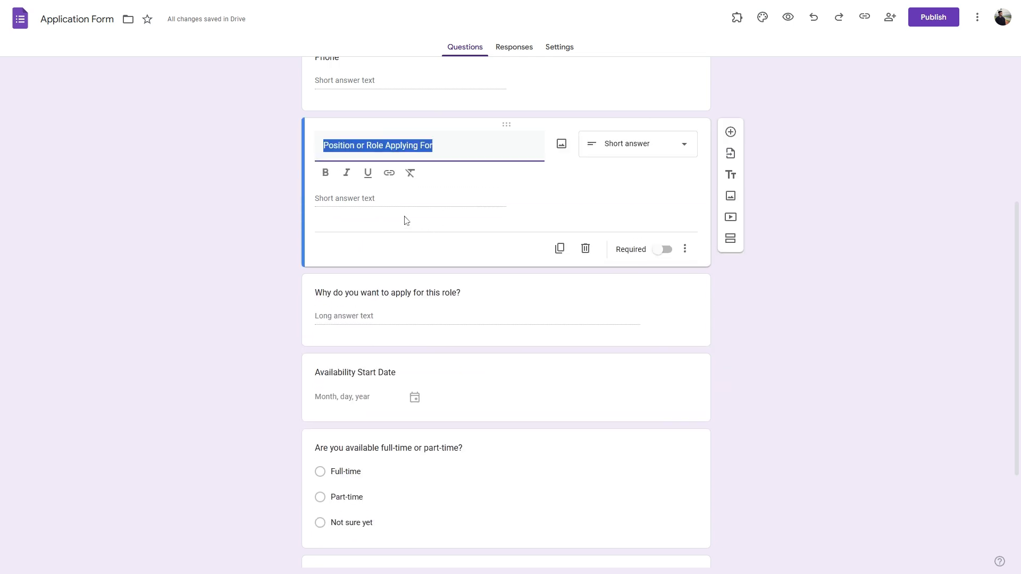
{"action": "left_click", "coordinate": [401, 305]}
{"action": "scroll", "coordinate": [406, 296], "scroll_direction": "down", "scroll_amount": 3}
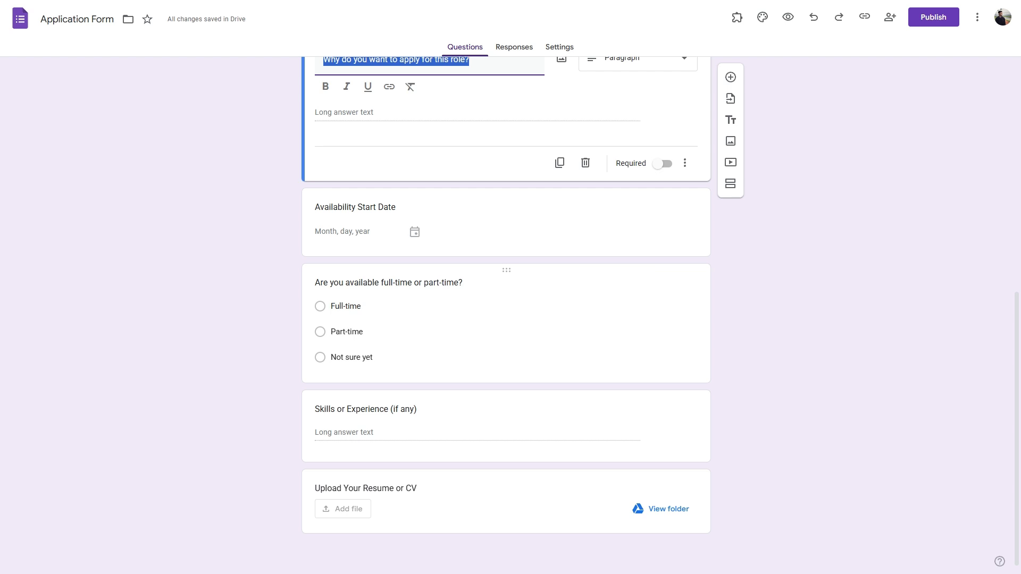
Step: Look through the full-time or part-time, Skills or Experience and resume upload questions
{"action": "left_click", "coordinate": [429, 300]}
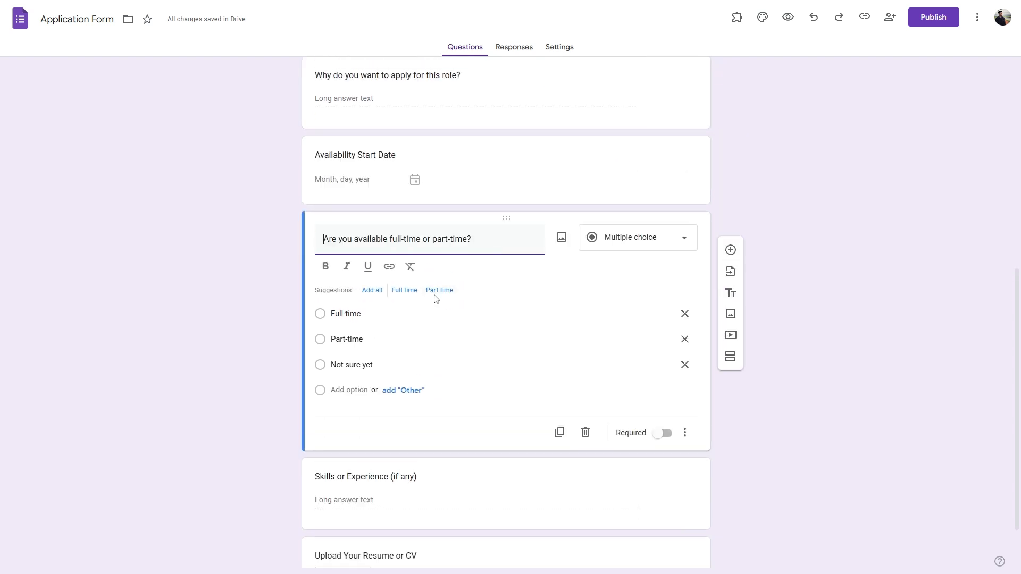
{"action": "scroll", "coordinate": [374, 436], "scroll_direction": "down", "scroll_amount": 2}
{"action": "left_click", "coordinate": [374, 436]}
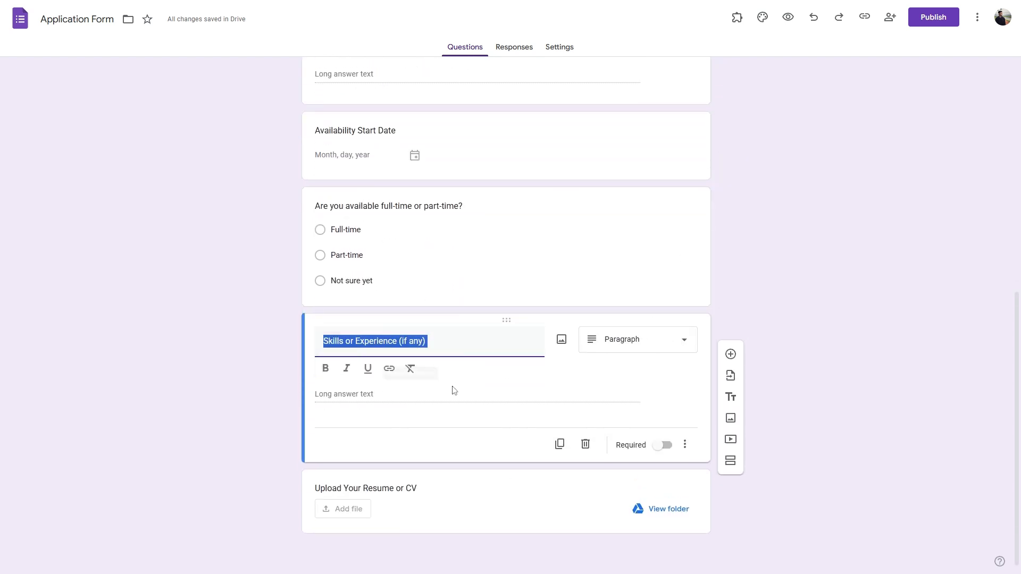
{"action": "left_click", "coordinate": [424, 487]}
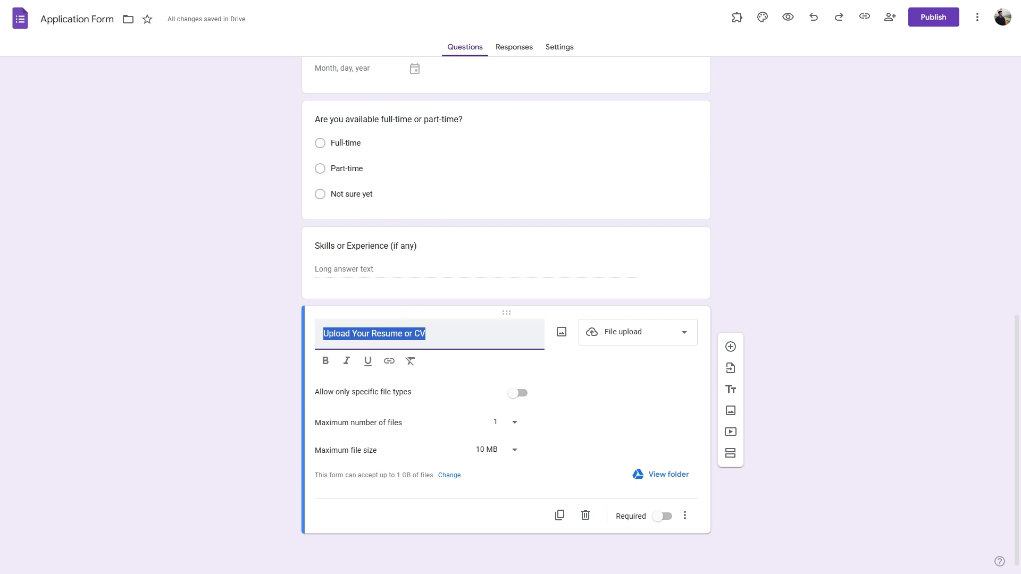
{"action": "left_click", "coordinate": [764, 418]}
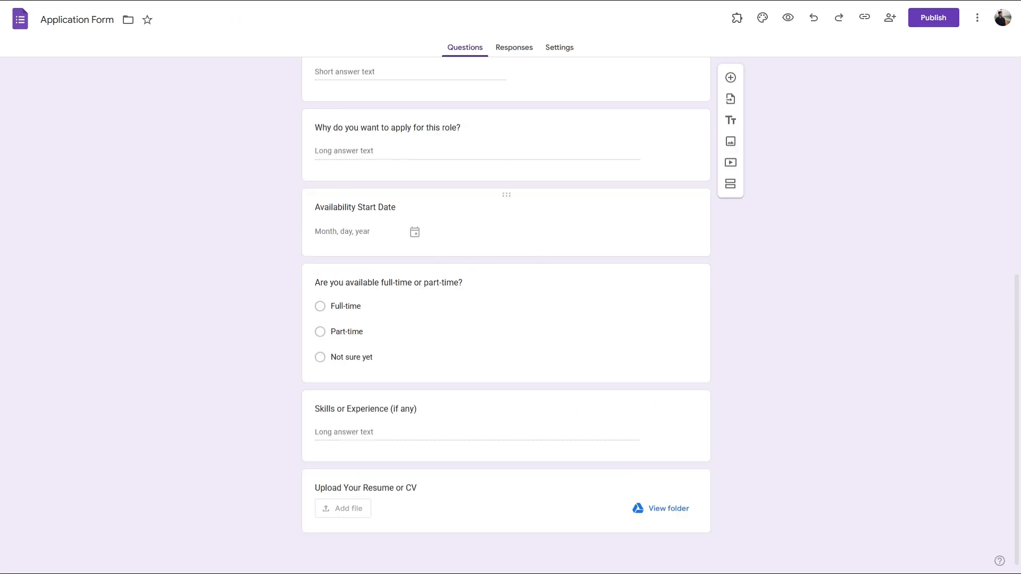
Step: Drag Availability Start Date below Skills or Experience, just above the resume upload
{"action": "left_click_drag", "start_coordinate": [506, 195], "coordinate": [492, 407]}
{"action": "scroll", "coordinate": [809, 445], "scroll_direction": "down", "scroll_amount": 2}
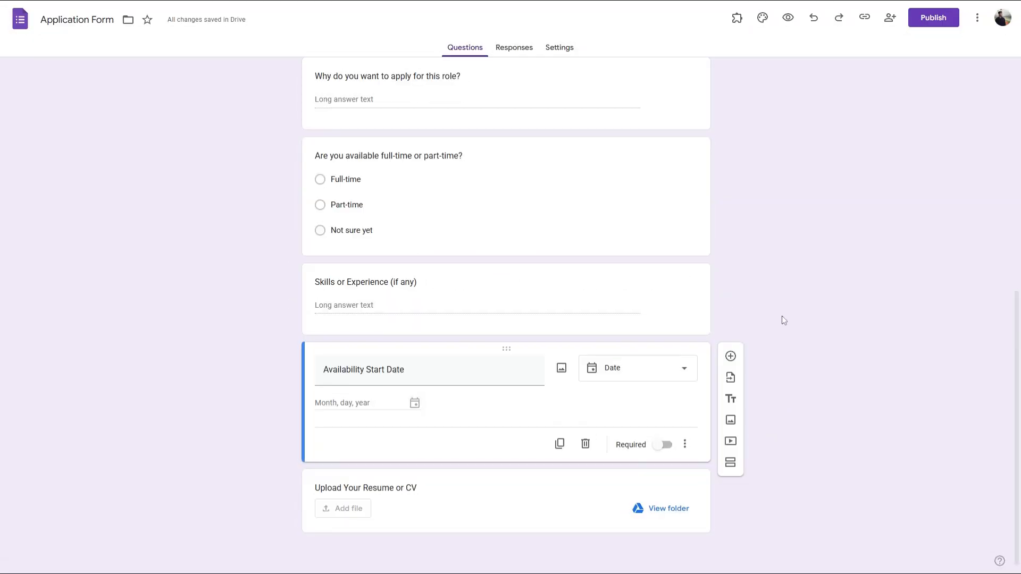
{"action": "left_click", "coordinate": [763, 21]}
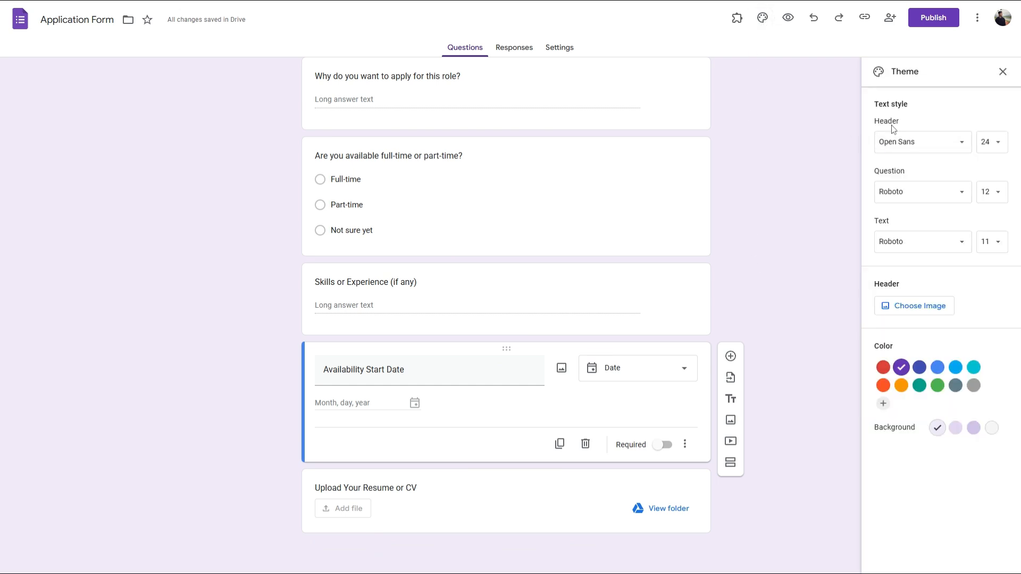
Step: Set the theme's Header, Question and Text fonts to Arial
{"action": "left_click", "coordinate": [912, 147]}
{"action": "mouse_move", "coordinate": [921, 213]}
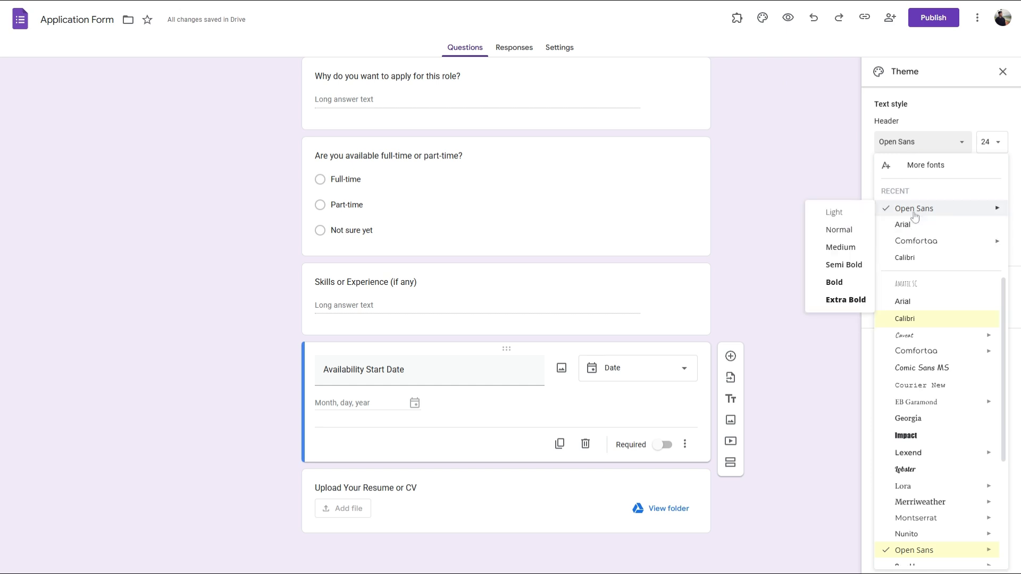
{"action": "left_click", "coordinate": [904, 224]}
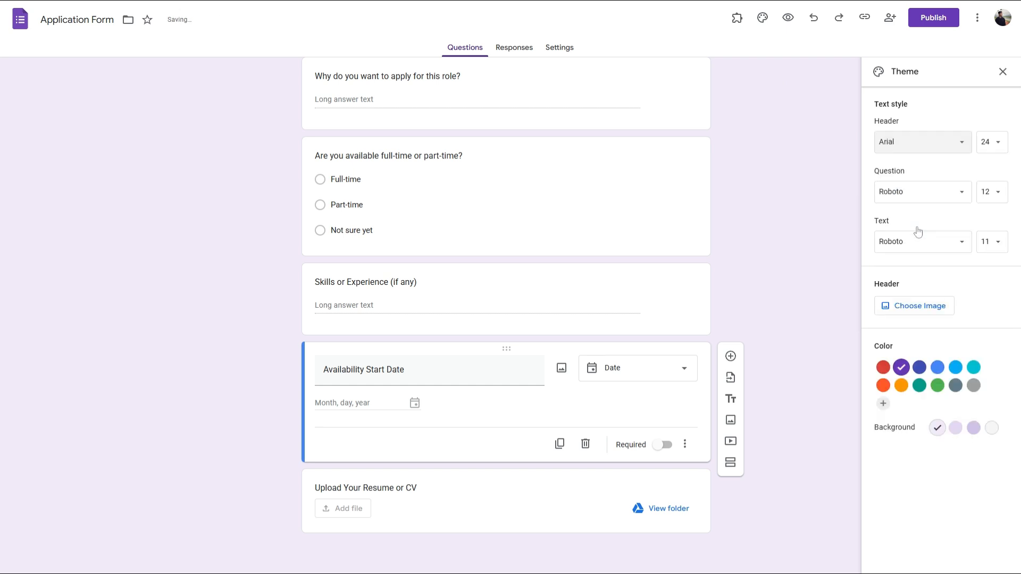
{"action": "left_click", "coordinate": [911, 195]}
{"action": "left_click", "coordinate": [902, 258]}
{"action": "left_click", "coordinate": [918, 241]}
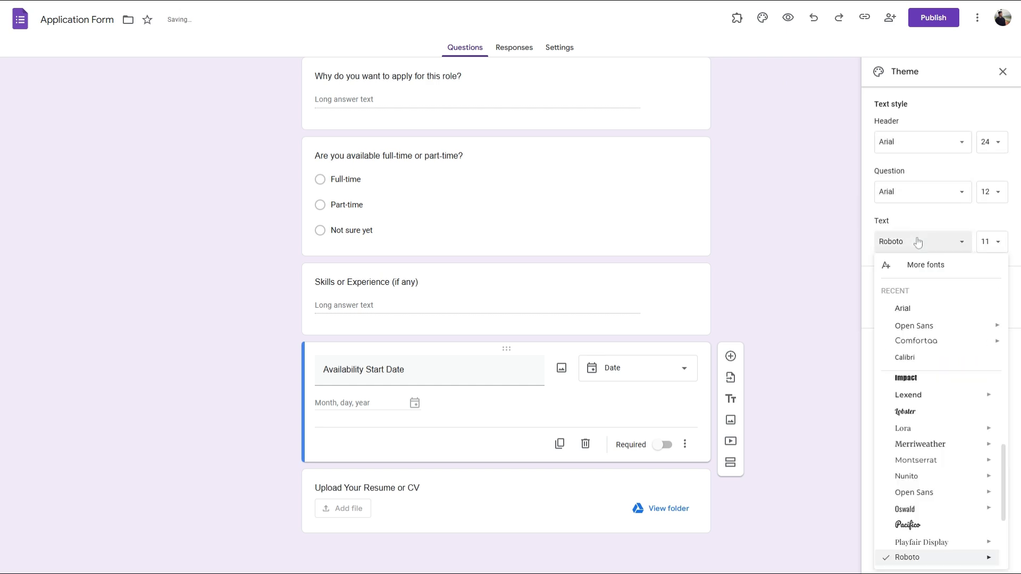
{"action": "left_click", "coordinate": [915, 308]}
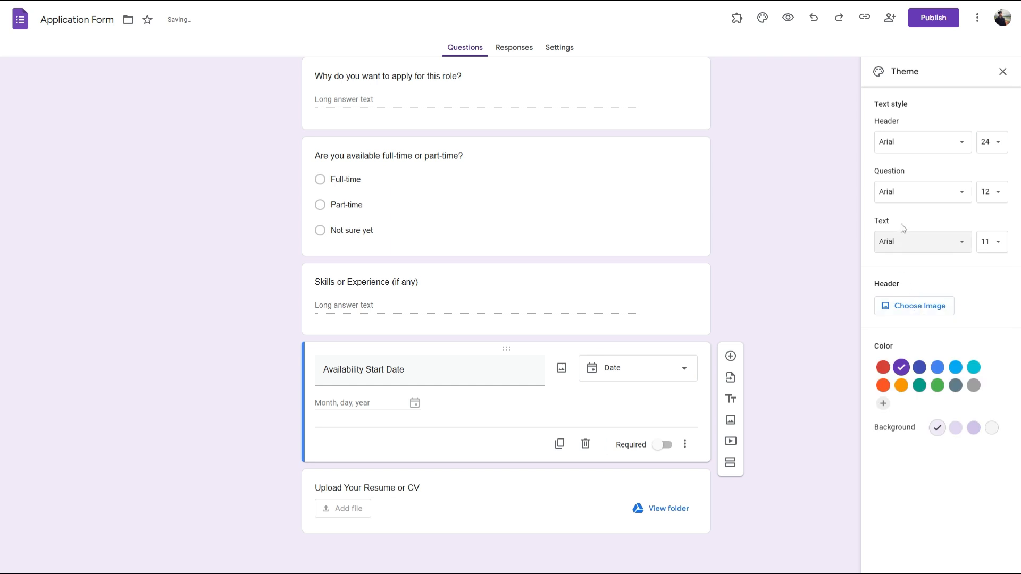
{"action": "left_click_drag", "start_coordinate": [875, 286], "coordinate": [920, 295]}
{"action": "left_click", "coordinate": [917, 308]}
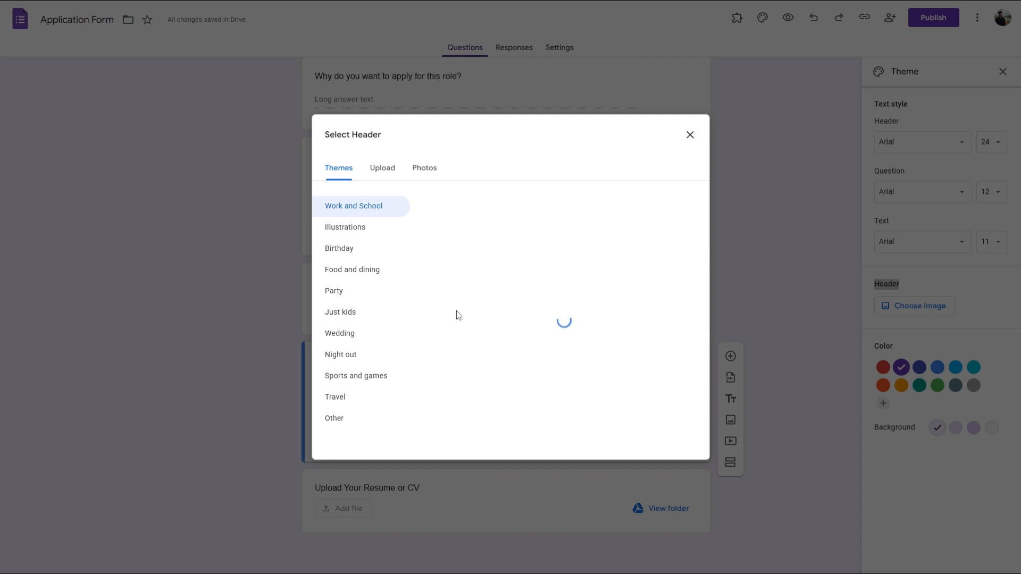
Step: Insert the purple spheres image as the form header
{"action": "scroll", "coordinate": [562, 340], "scroll_direction": "down", "scroll_amount": 5}
{"action": "scroll", "coordinate": [594, 358], "scroll_direction": "up", "scroll_amount": 2}
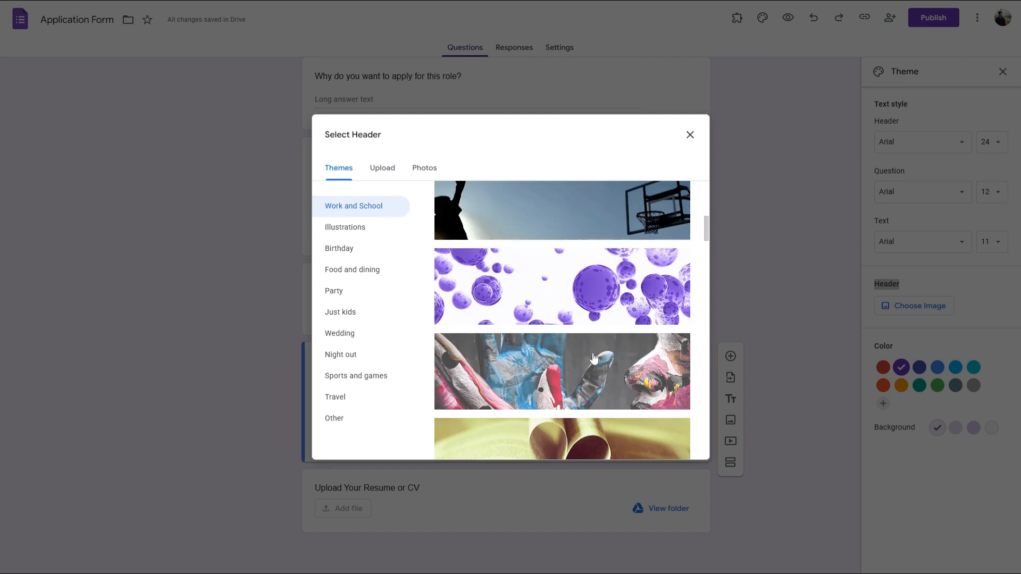
{"action": "left_click", "coordinate": [606, 282]}
{"action": "left_click", "coordinate": [688, 445]}
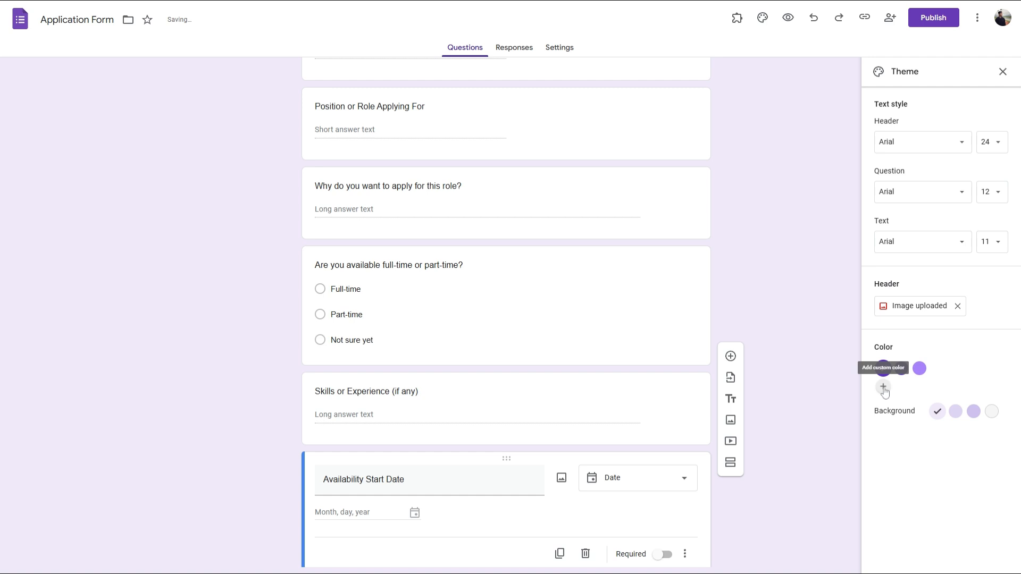
Step: Add the custom theme colour #5c31c5
{"action": "left_click", "coordinate": [883, 387]}
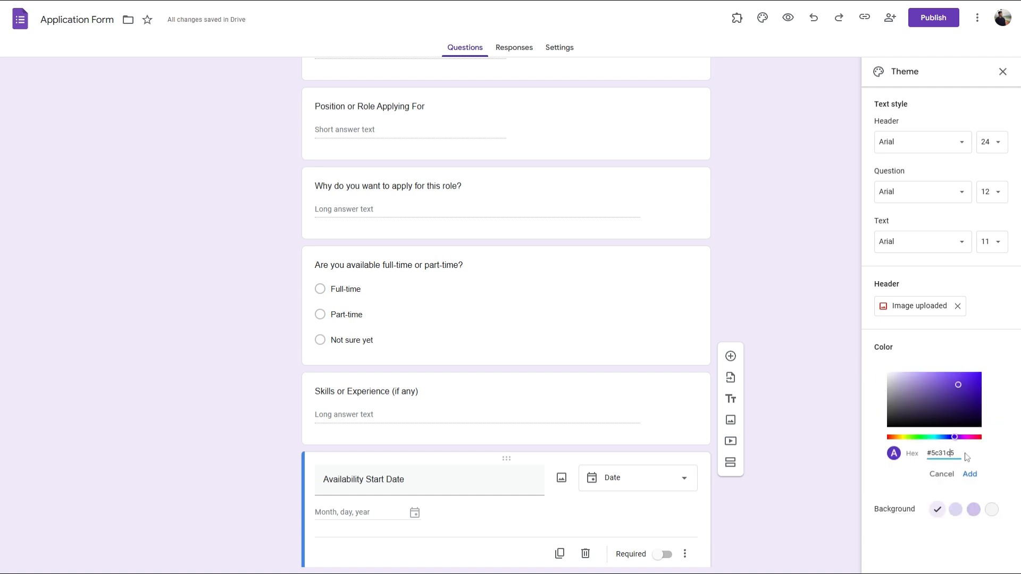
{"action": "key", "text": "ctrl+a"}
{"action": "left_click", "coordinate": [970, 475]}
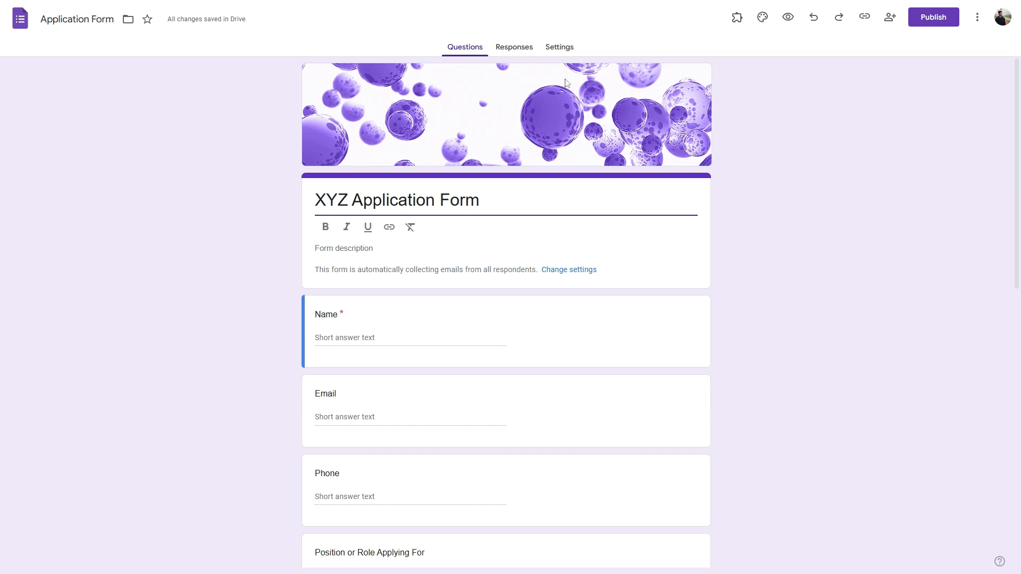
Step: Turn on 'Make this a quiz' in Settings, then return to the form's questions
{"action": "left_click", "coordinate": [561, 49]}
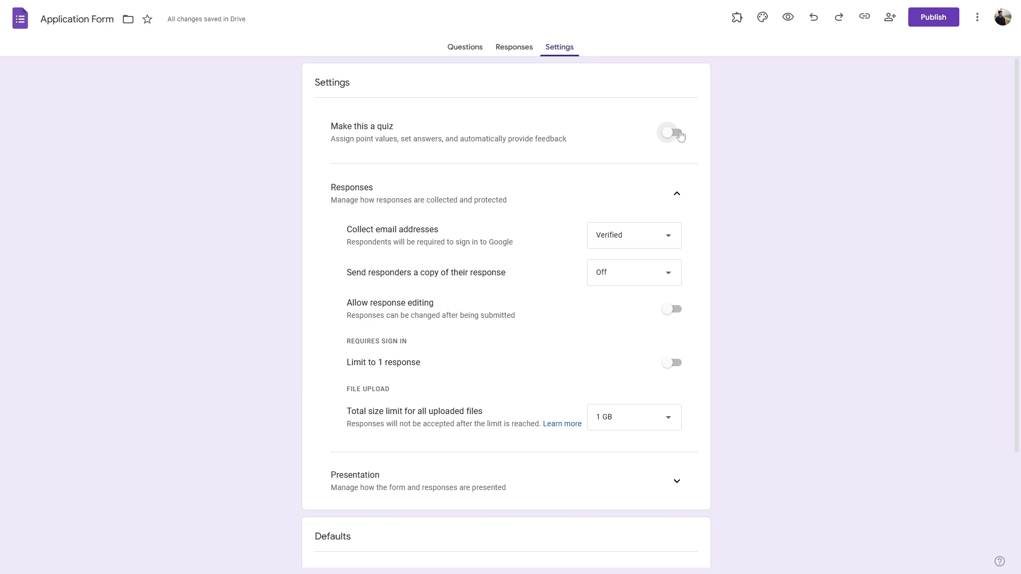
{"action": "left_click", "coordinate": [673, 133]}
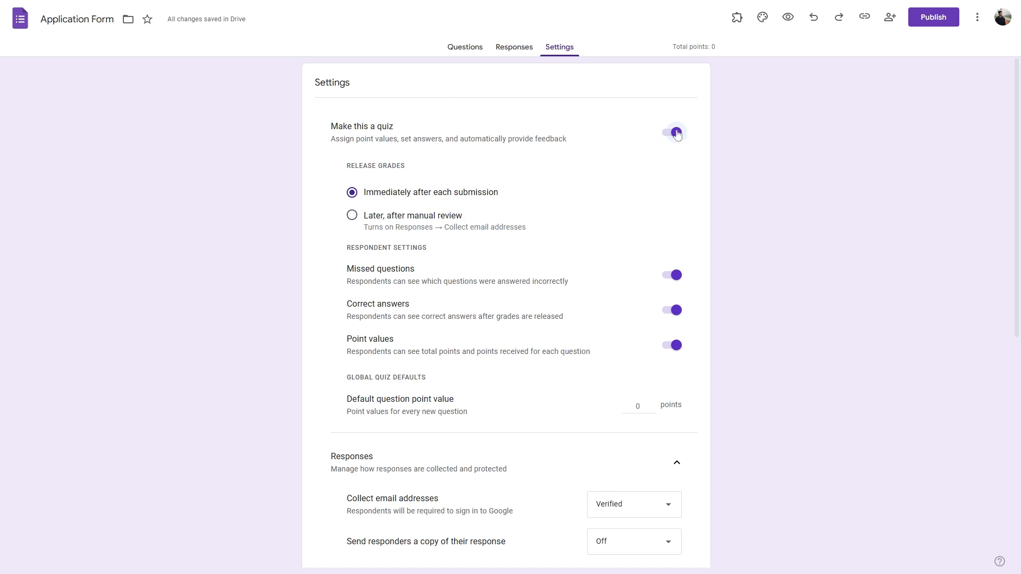
{"action": "left_click", "coordinate": [476, 49]}
{"action": "scroll", "coordinate": [712, 226], "scroll_direction": "down", "scroll_amount": 10}
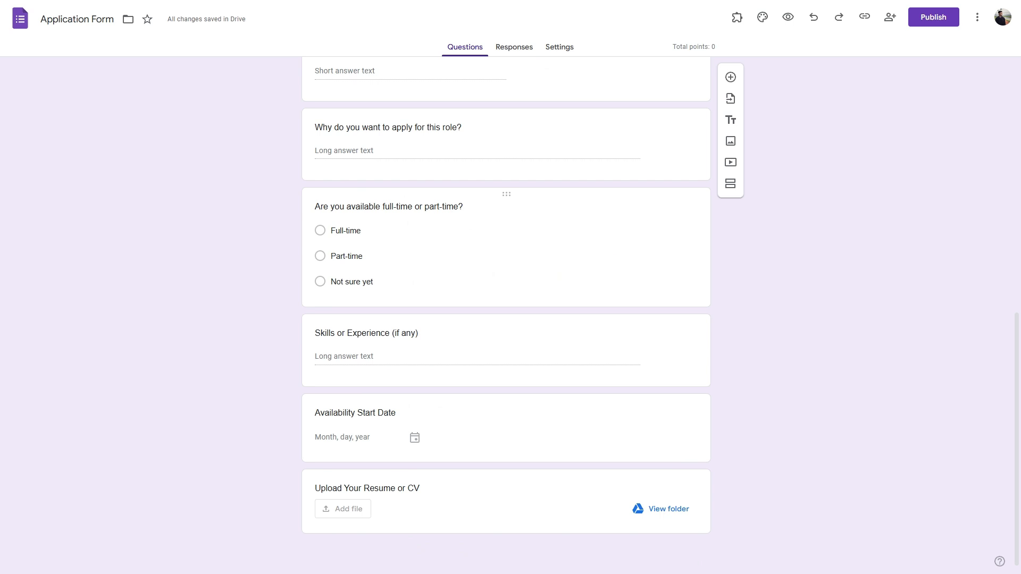
Step: Give the full-time or part-time question 2 points with Full-time as the correct answer, without feedback
{"action": "left_click", "coordinate": [404, 206]}
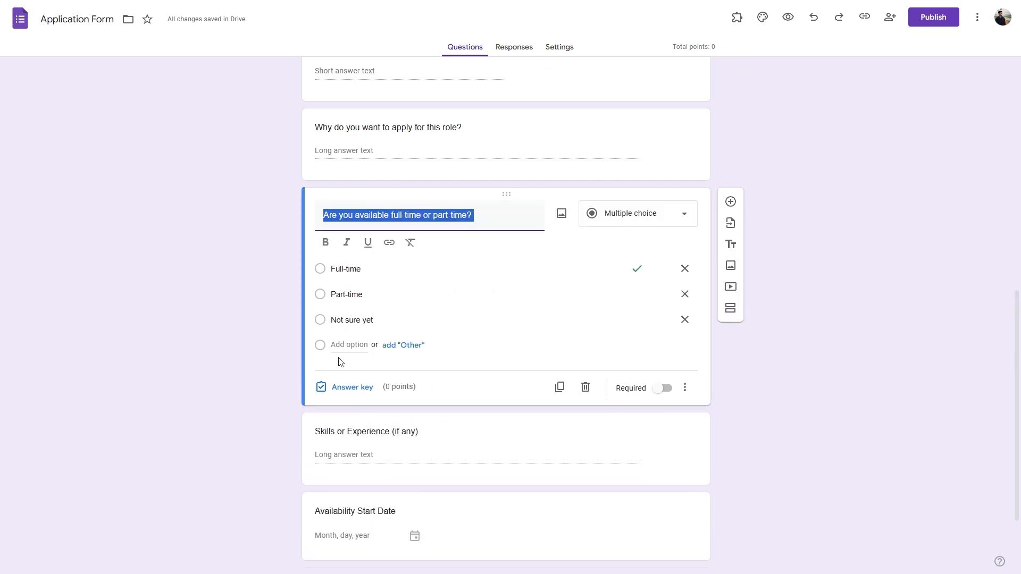
{"action": "left_click", "coordinate": [352, 388]}
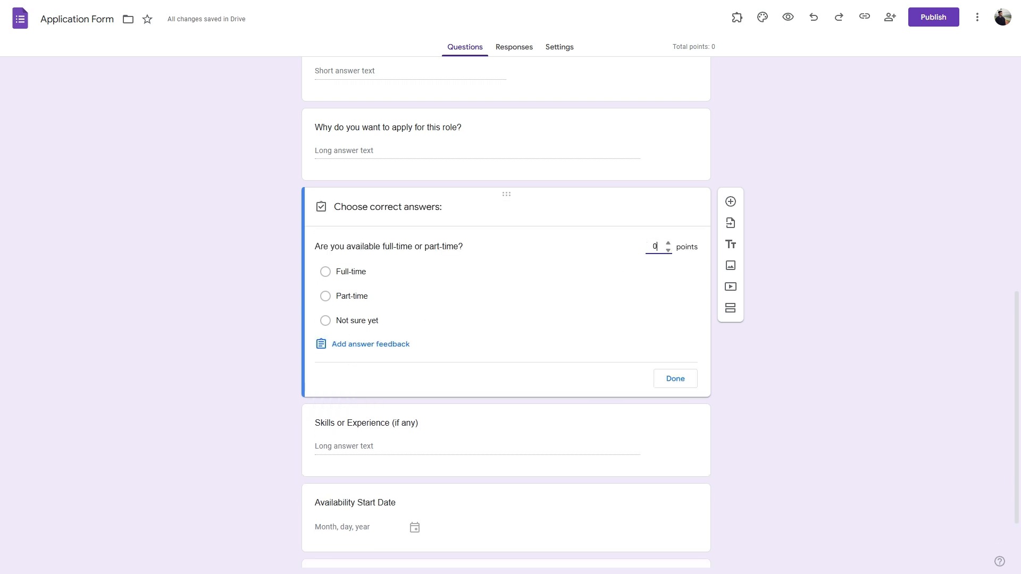
{"action": "type", "text": "2"}
{"action": "left_click", "coordinate": [358, 276]}
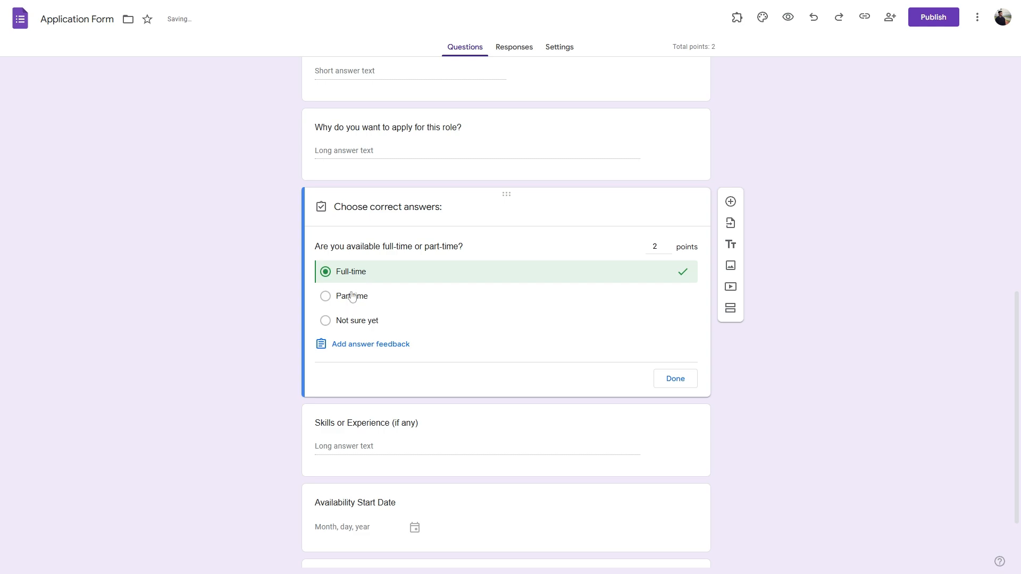
{"action": "left_click", "coordinate": [351, 347]}
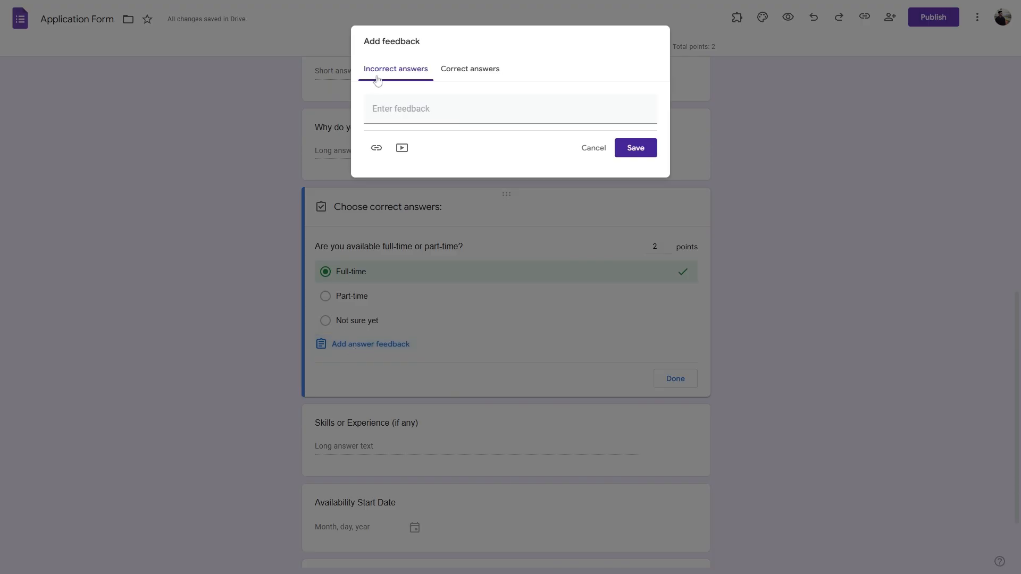
{"action": "left_click", "coordinate": [388, 109]}
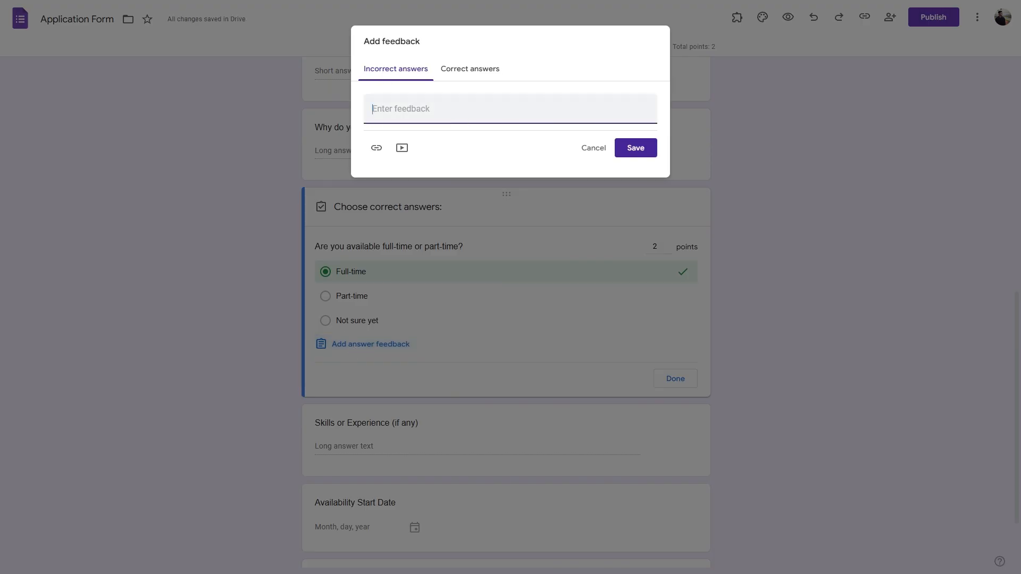
{"action": "left_click", "coordinate": [483, 69]}
{"action": "left_click", "coordinate": [594, 149]}
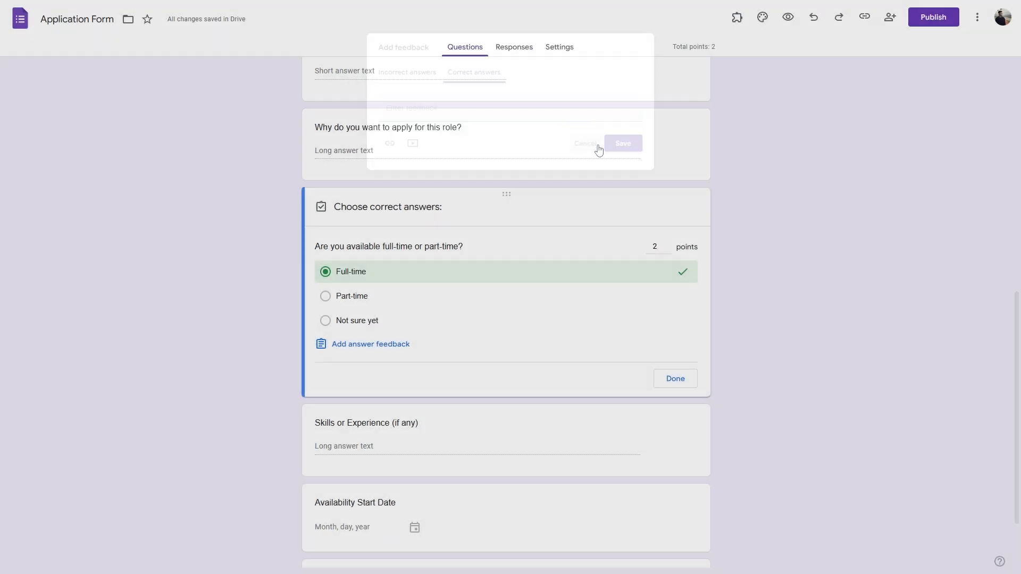
{"action": "left_click", "coordinate": [559, 49]}
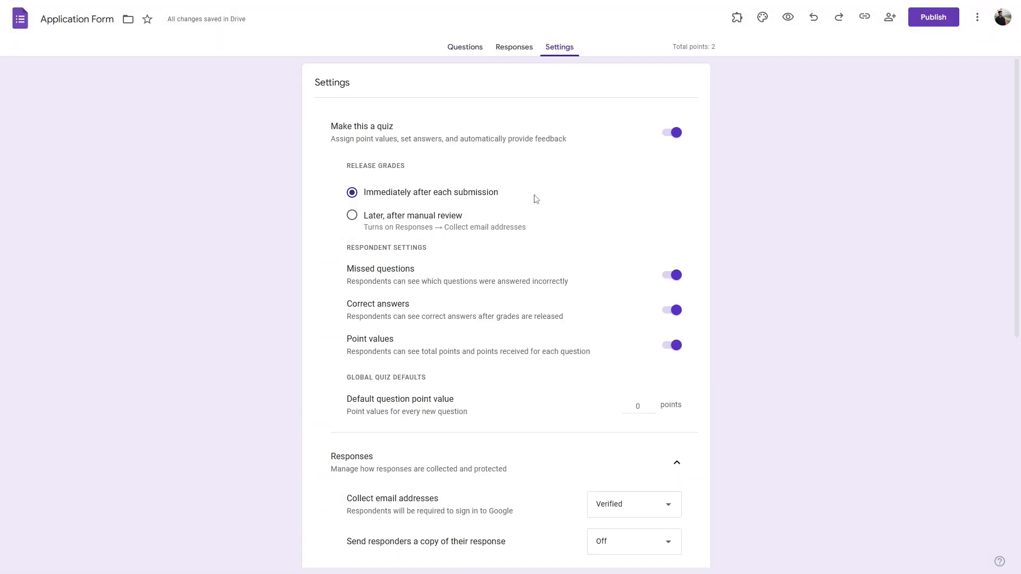
Step: Turn quiz mode off and expand Responses, leaving Collect email addresses as Verified
{"action": "left_click", "coordinate": [674, 133]}
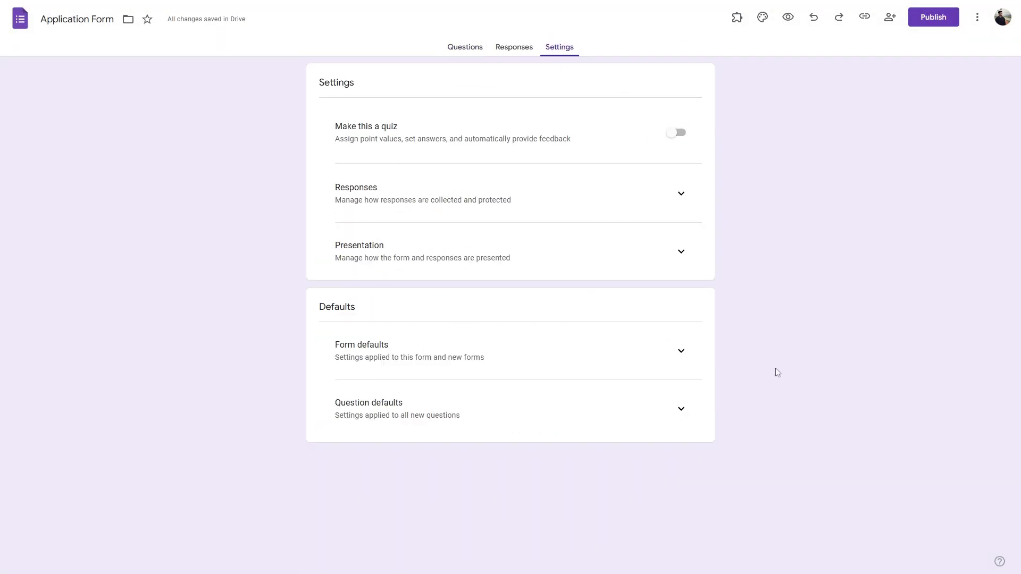
{"action": "left_click", "coordinate": [681, 194]}
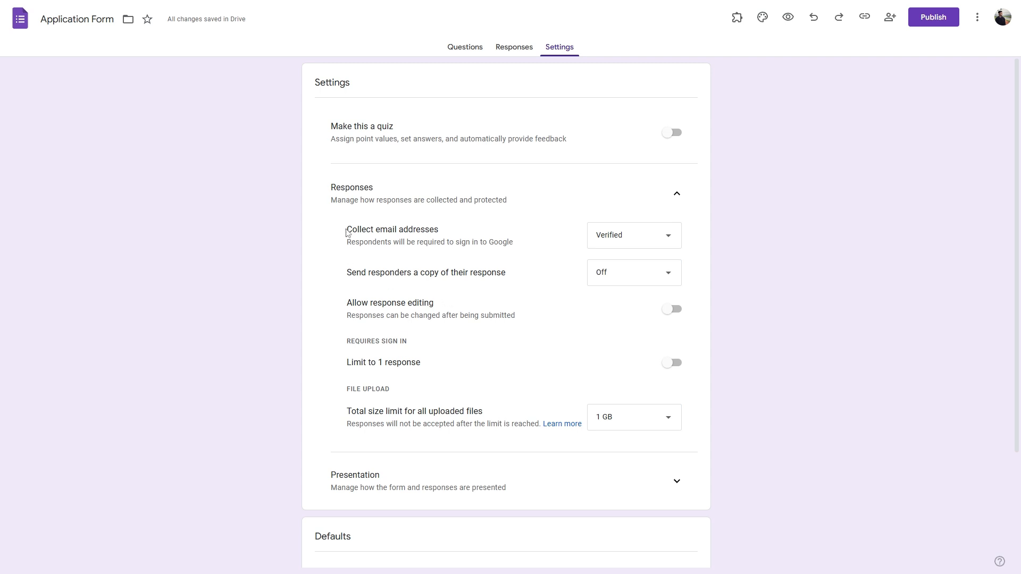
{"action": "left_click_drag", "start_coordinate": [346, 233], "coordinate": [447, 230]}
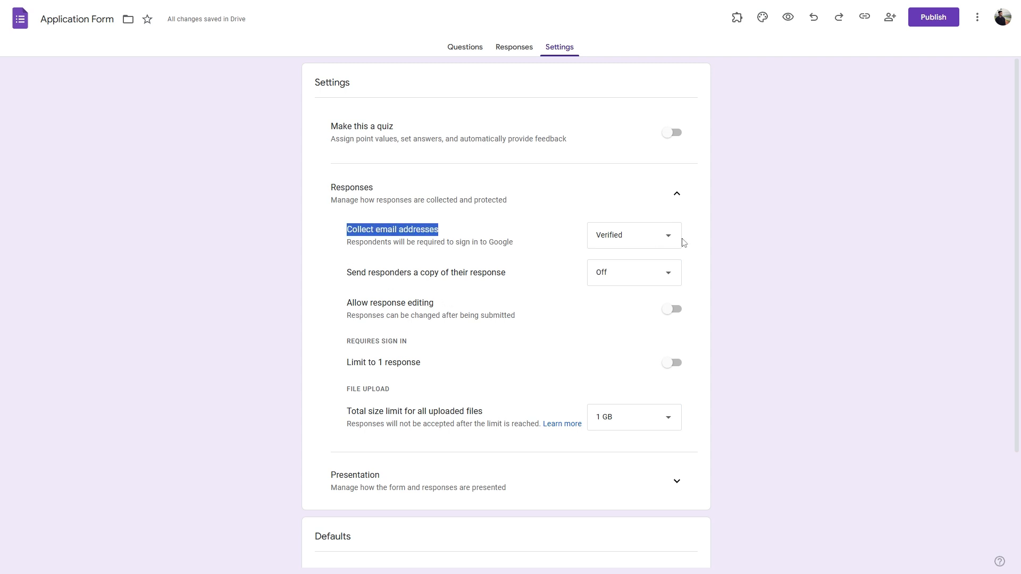
{"action": "left_click", "coordinate": [650, 238]}
{"action": "left_click", "coordinate": [610, 239]}
Step: Switch Collect email addresses to Do not collect, then back to Verified
{"action": "left_click", "coordinate": [609, 240]}
{"action": "left_click", "coordinate": [627, 210]}
{"action": "left_click", "coordinate": [490, 239]}
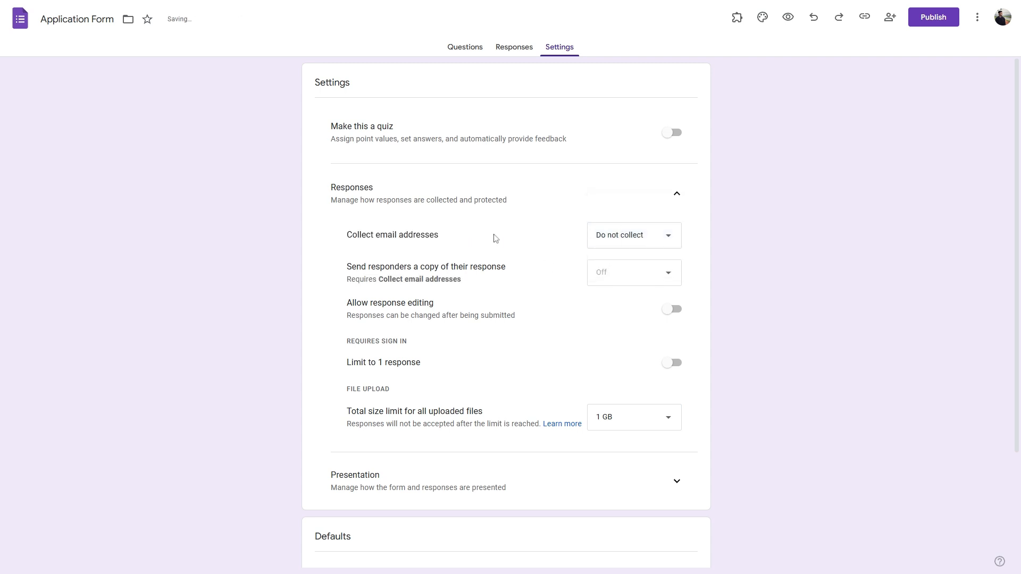
{"action": "left_click_drag", "start_coordinate": [435, 235], "coordinate": [346, 237]}
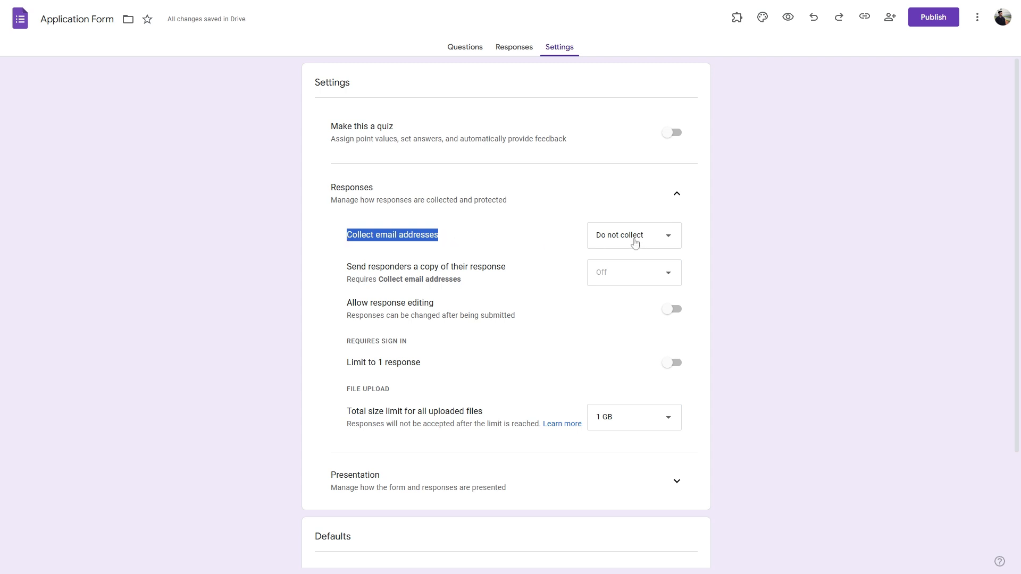
{"action": "left_click", "coordinate": [448, 237]}
{"action": "left_click_drag", "start_coordinate": [448, 238], "coordinate": [333, 238]}
{"action": "left_click", "coordinate": [628, 245]}
{"action": "left_click", "coordinate": [617, 266]}
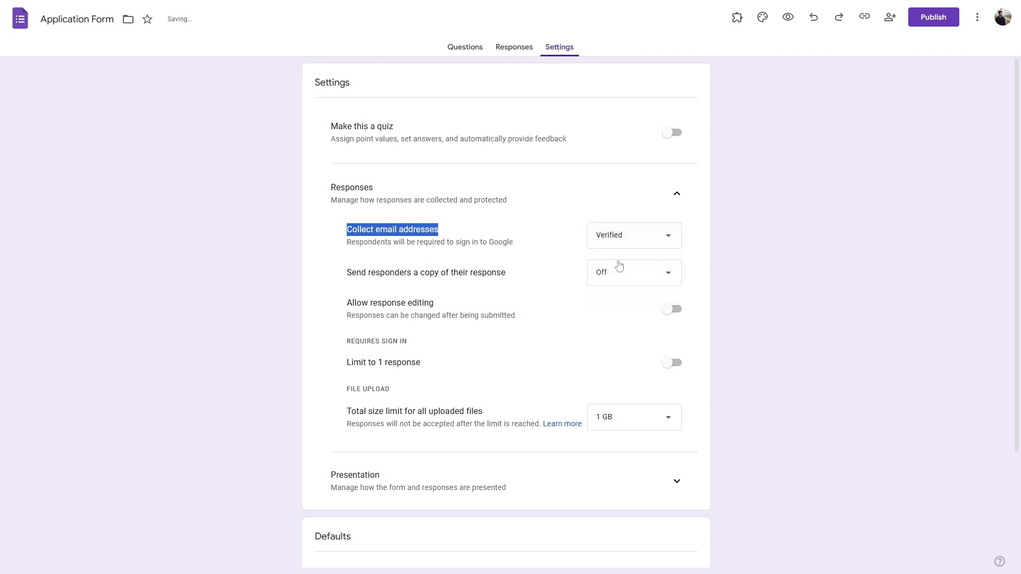
Step: Set Collect email addresses to Responder input
{"action": "left_click_drag", "start_coordinate": [518, 245], "coordinate": [456, 243]}
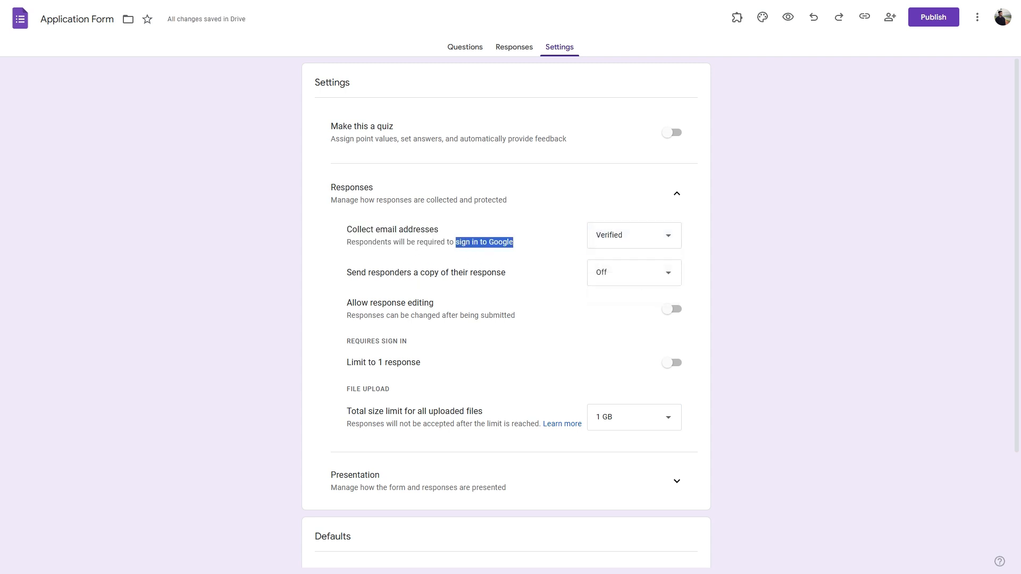
{"action": "left_click", "coordinate": [625, 244]}
{"action": "left_click", "coordinate": [625, 260]}
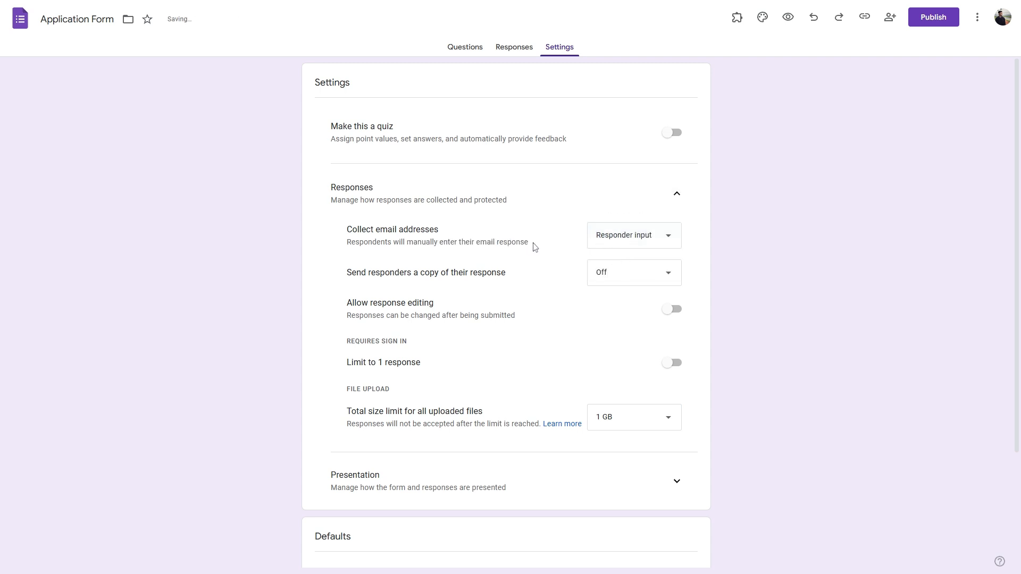
{"action": "left_click_drag", "start_coordinate": [531, 244], "coordinate": [476, 244]}
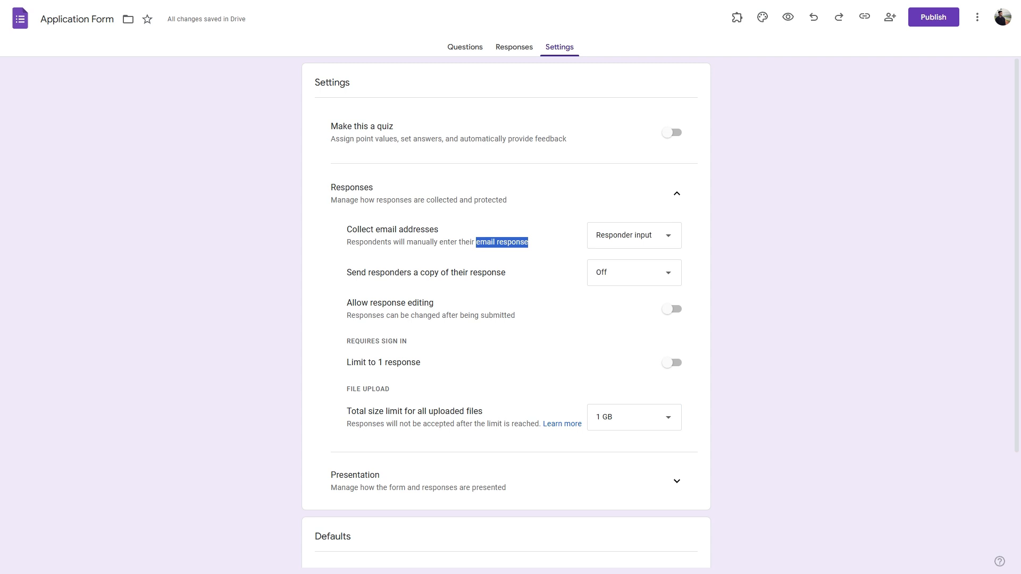
Step: Always send respondents a copy of their response
{"action": "left_click", "coordinate": [617, 279]}
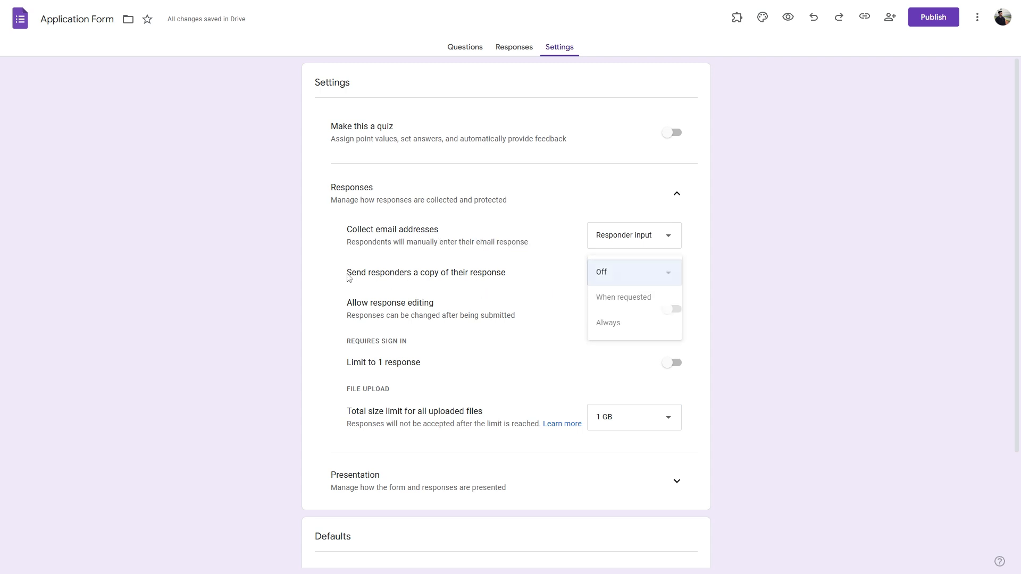
{"action": "left_click_drag", "start_coordinate": [349, 277], "coordinate": [520, 275]}
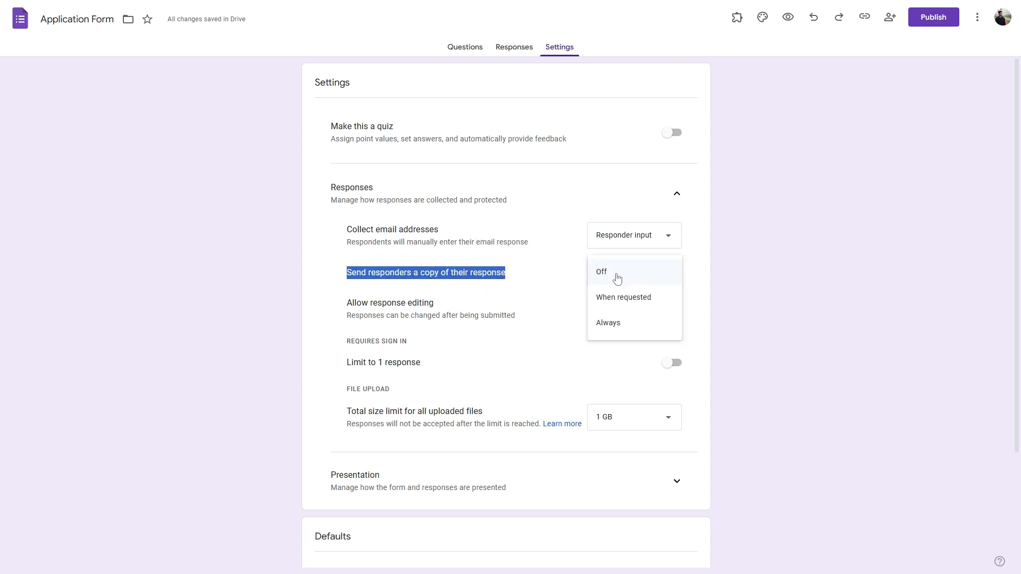
{"action": "left_click", "coordinate": [617, 323]}
{"action": "left_click", "coordinate": [519, 284]}
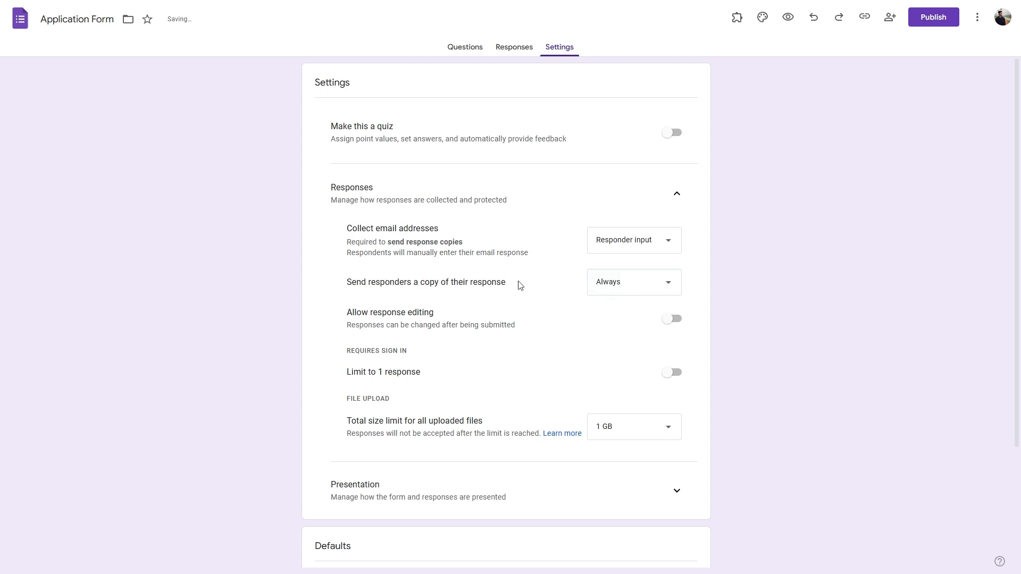
{"action": "left_click_drag", "start_coordinate": [519, 285], "coordinate": [346, 282]}
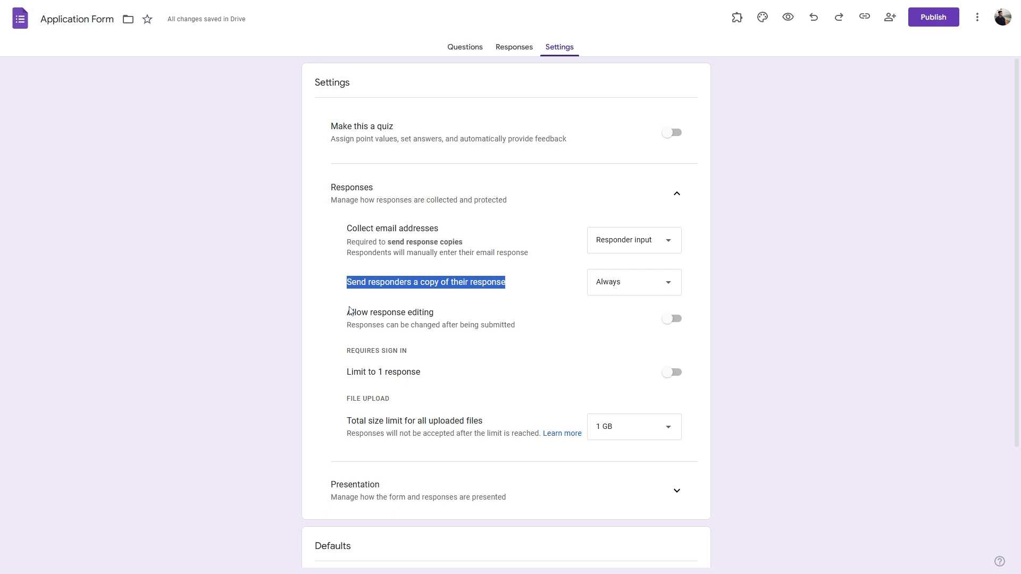
Step: Allow respondents to edit after submitting and limit each to 1 response
{"action": "left_click_drag", "start_coordinate": [348, 312], "coordinate": [438, 314]}
{"action": "left_click", "coordinate": [674, 319]}
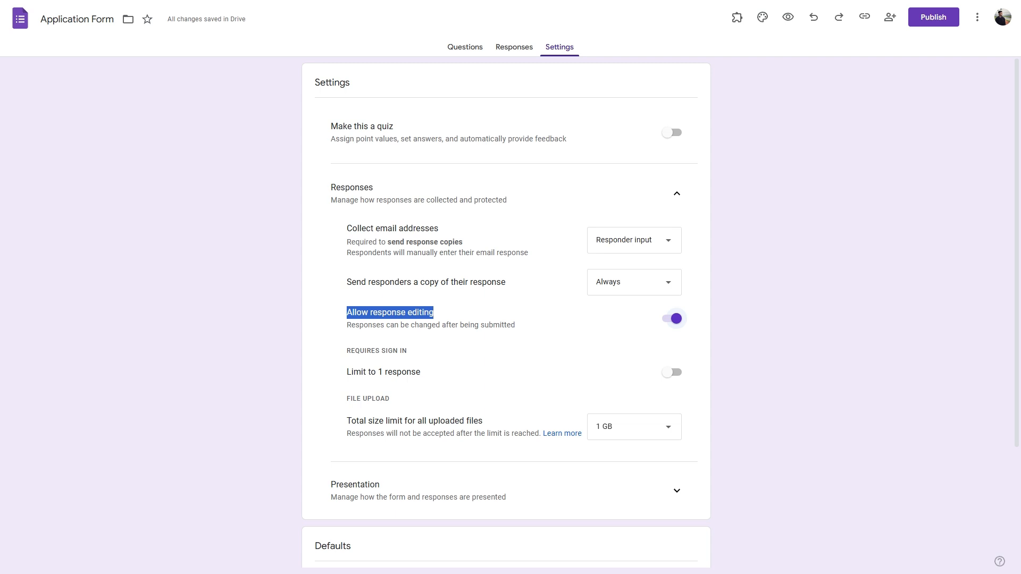
{"action": "left_click", "coordinate": [672, 372]}
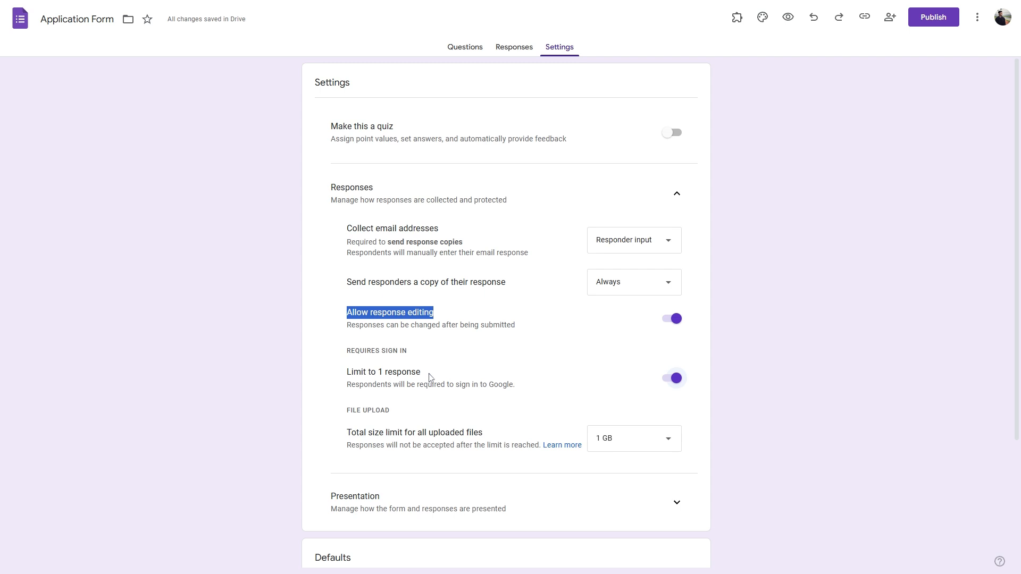
{"action": "scroll", "coordinate": [431, 375], "scroll_direction": "down", "scroll_amount": 2}
{"action": "left_click_drag", "start_coordinate": [441, 268], "coordinate": [346, 269]}
{"action": "left_click", "coordinate": [433, 269]}
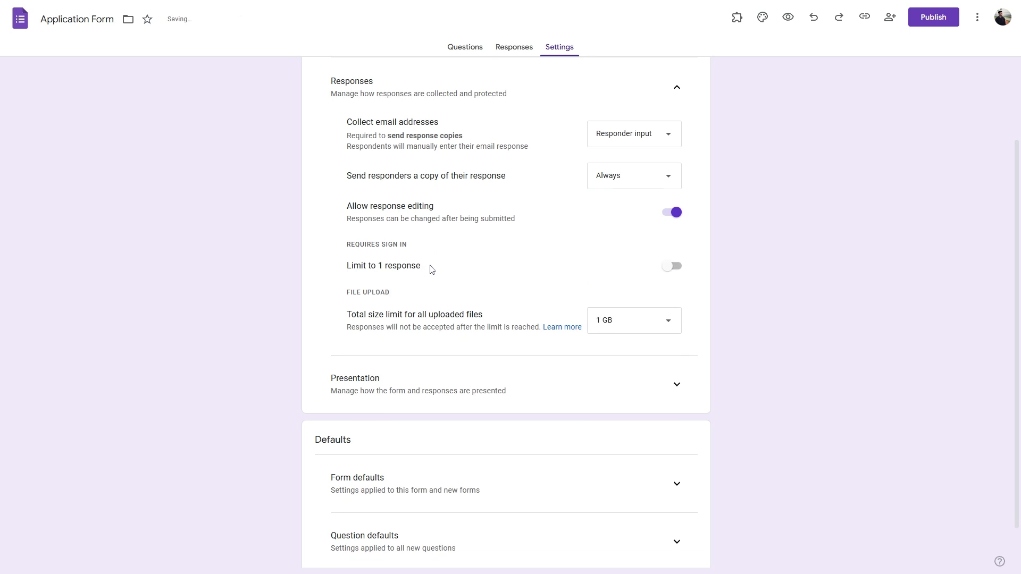
{"action": "left_click", "coordinate": [672, 266]}
Step: Set the total file upload size limit to 100 GB
{"action": "left_click", "coordinate": [674, 340]}
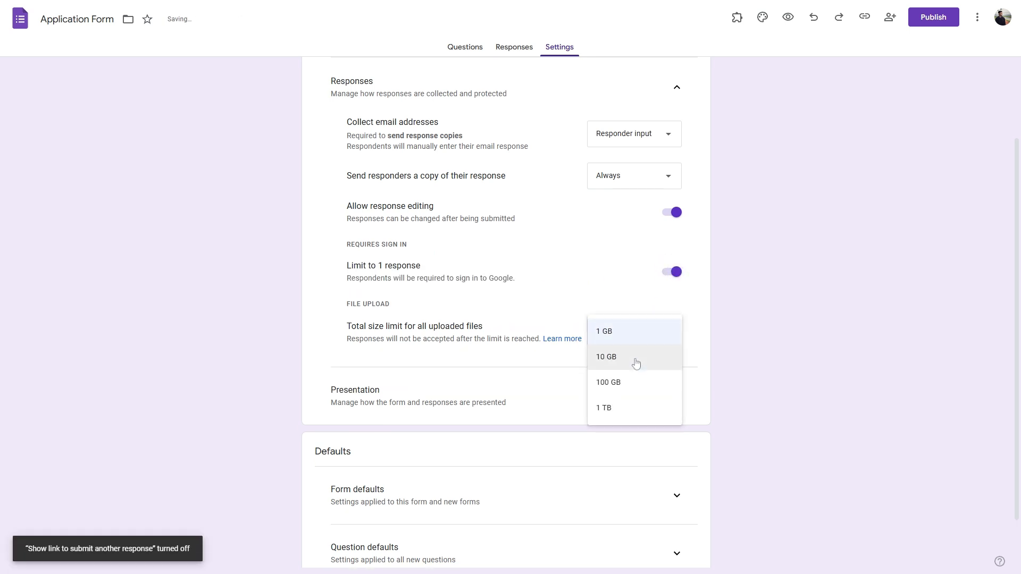
{"action": "left_click", "coordinate": [612, 407]}
{"action": "left_click", "coordinate": [652, 339]}
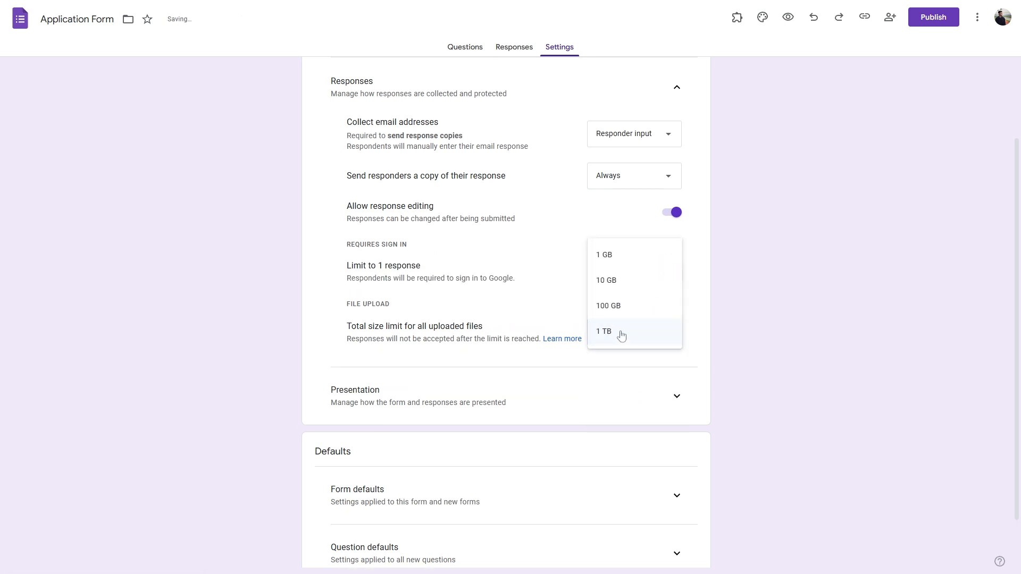
{"action": "left_click", "coordinate": [617, 309]}
{"action": "scroll", "coordinate": [713, 372], "scroll_direction": "down", "scroll_amount": 1}
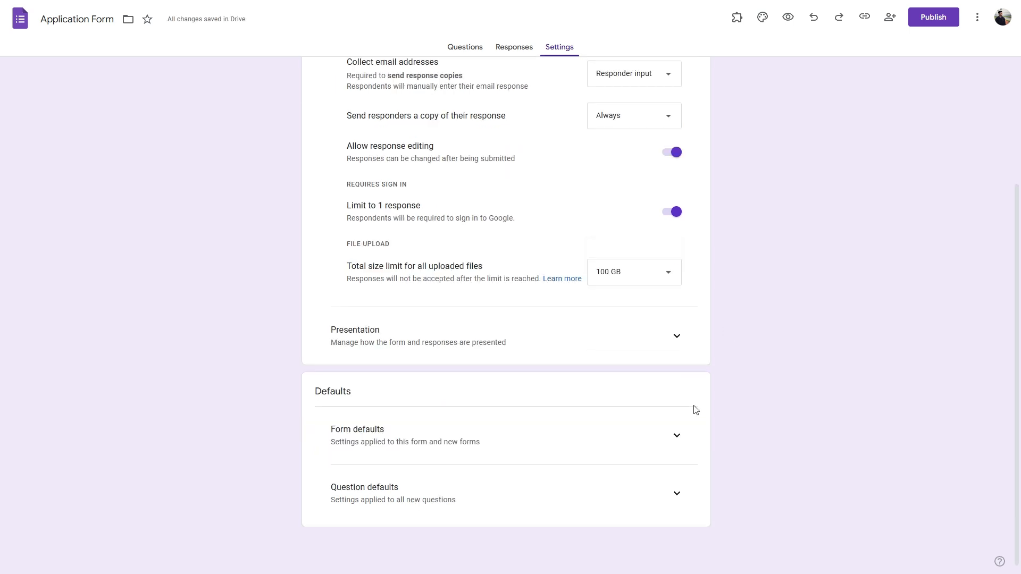
{"action": "left_click", "coordinate": [677, 338]}
{"action": "scroll", "coordinate": [440, 338], "scroll_direction": "down", "scroll_amount": 3}
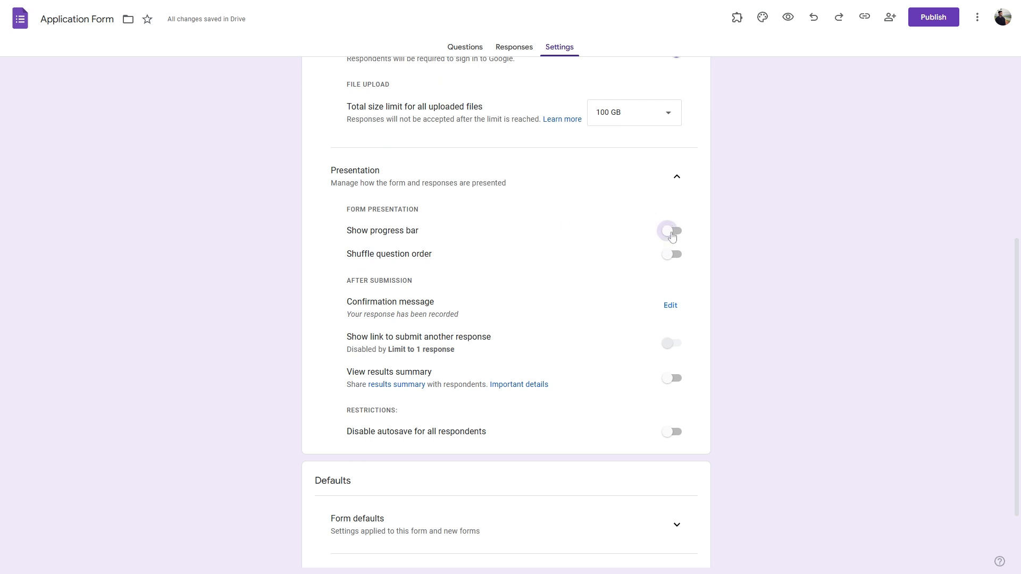
Step: Turn on Show progress bar, Shuffle question order and Disable autosave, leaving the confirmation message unchanged
{"action": "left_click", "coordinate": [671, 234]}
{"action": "left_click", "coordinate": [672, 255]}
{"action": "left_click", "coordinate": [671, 307]}
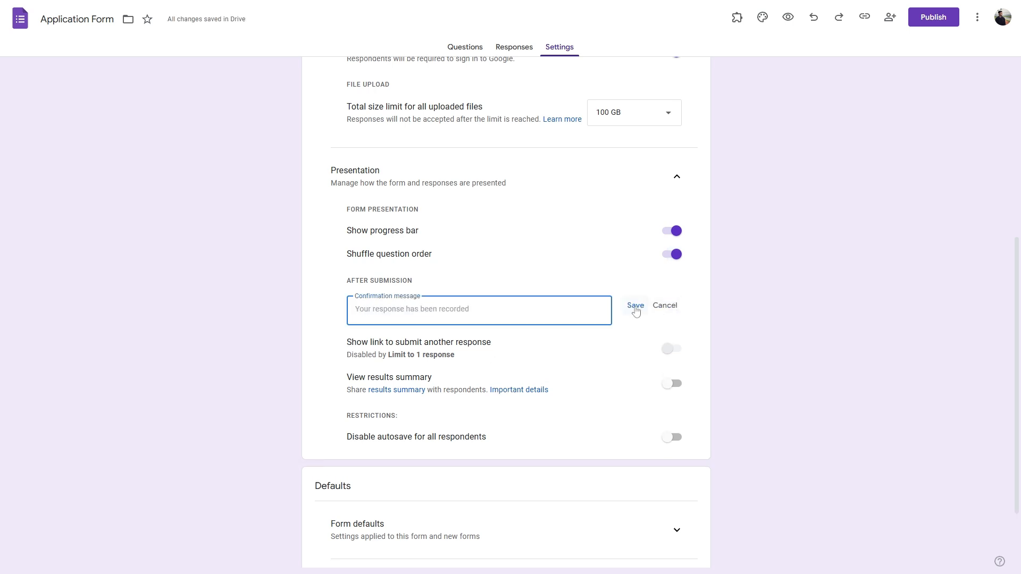
{"action": "left_click", "coordinate": [664, 306]}
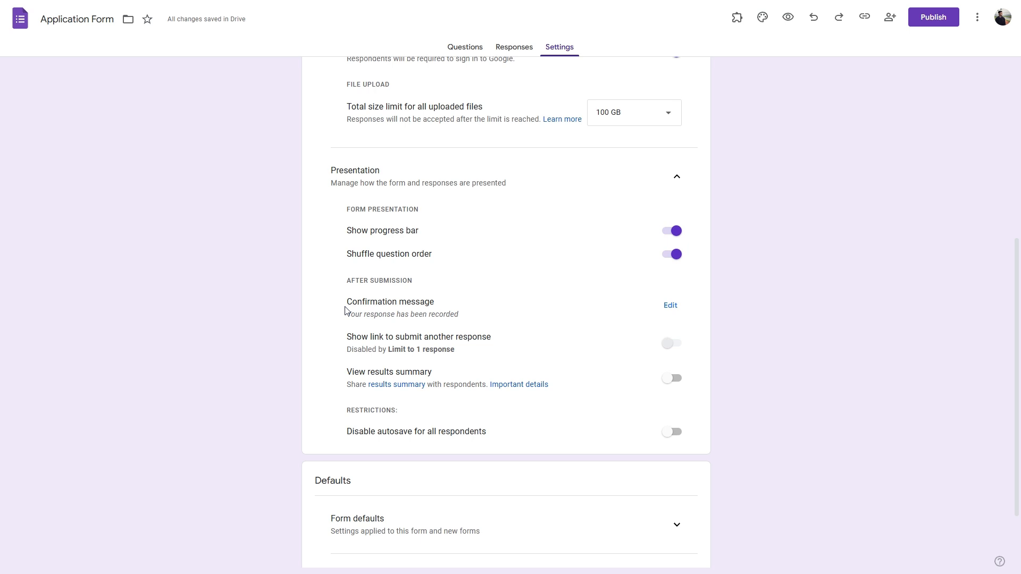
{"action": "left_click", "coordinate": [671, 432]}
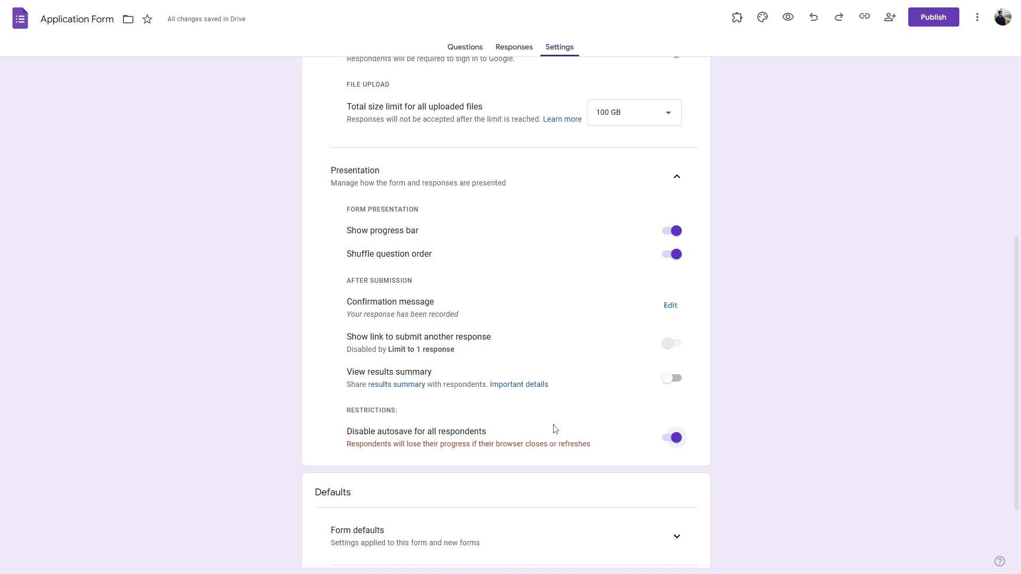
{"action": "scroll", "coordinate": [554, 429], "scroll_direction": "down", "scroll_amount": 2}
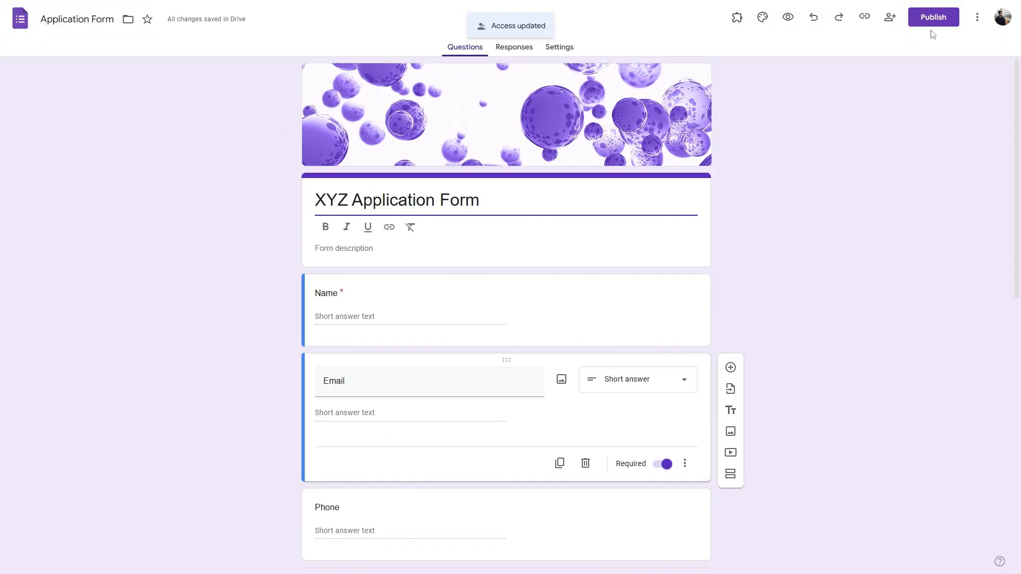
{"action": "left_click", "coordinate": [935, 22]}
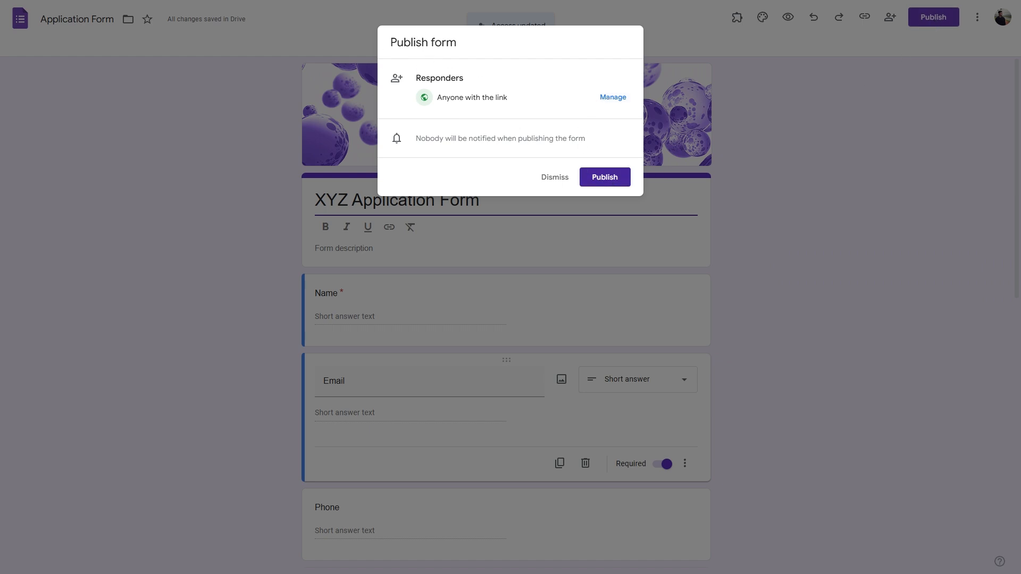
Step: Keep editor access Restricted and responder access set to Anyone with the link
{"action": "left_click", "coordinate": [616, 98]}
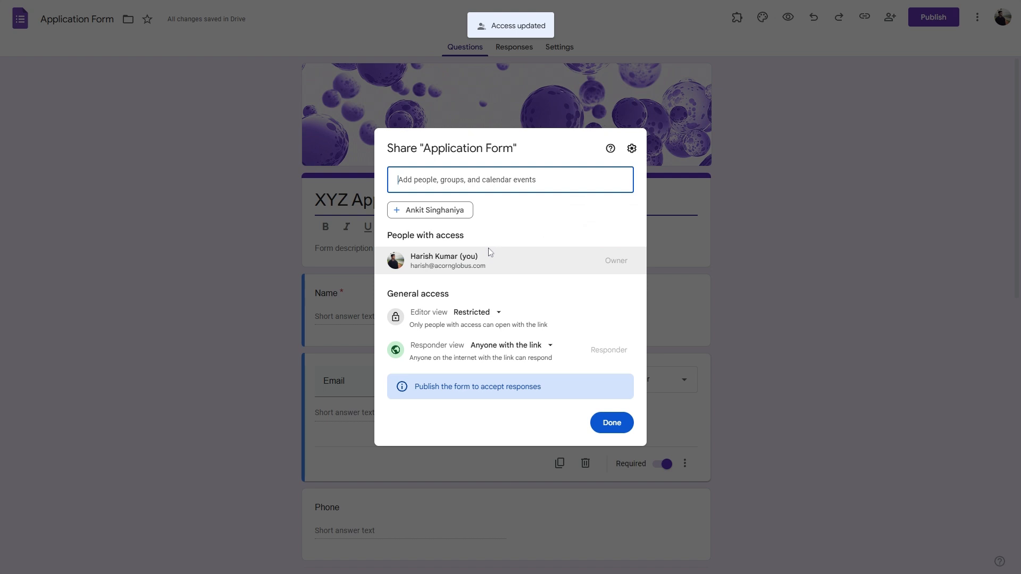
{"action": "left_click", "coordinate": [498, 351]}
{"action": "left_click", "coordinate": [419, 320]}
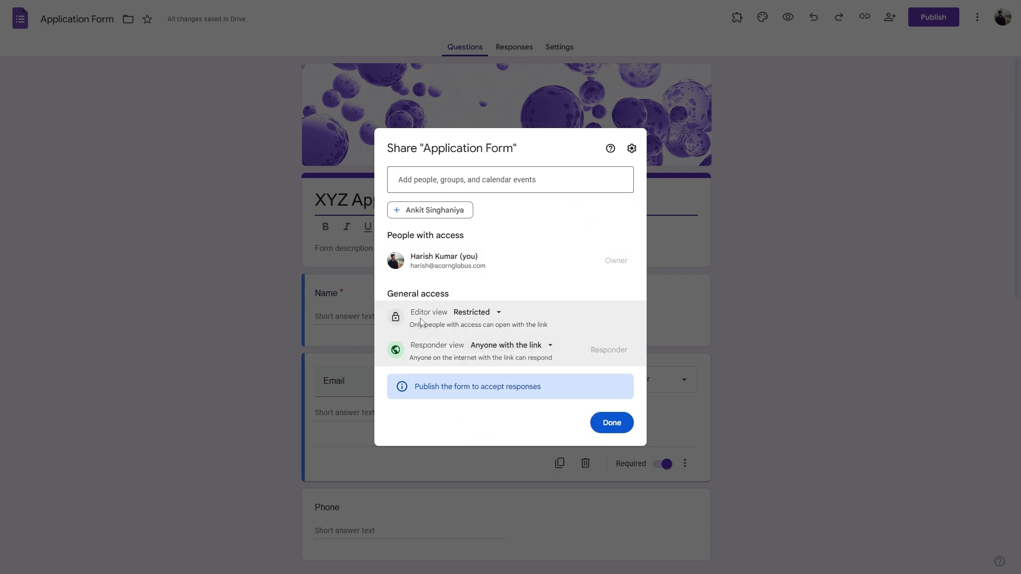
{"action": "left_click", "coordinate": [470, 316]}
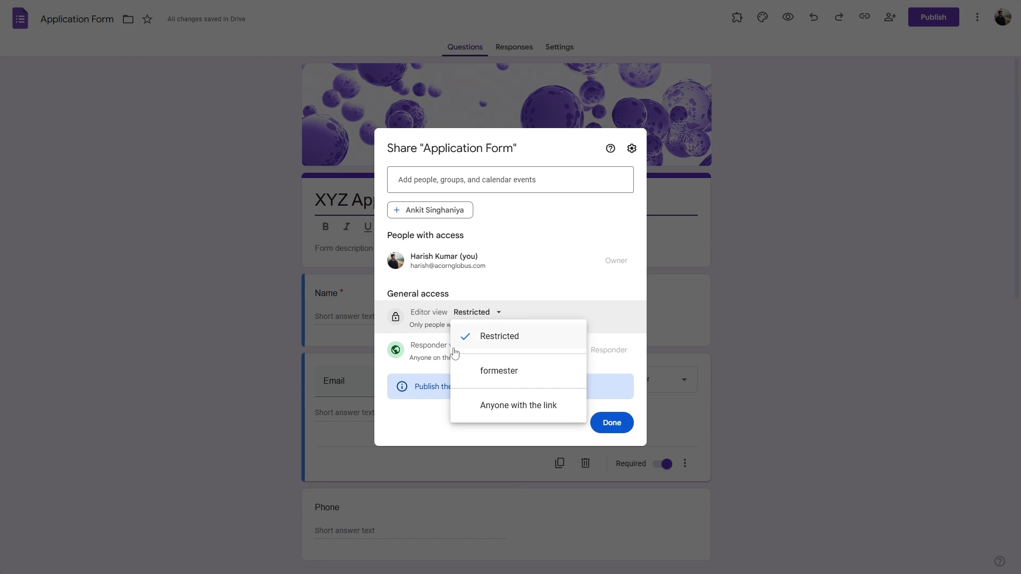
{"action": "left_click", "coordinate": [506, 408]}
{"action": "left_click", "coordinate": [499, 307]}
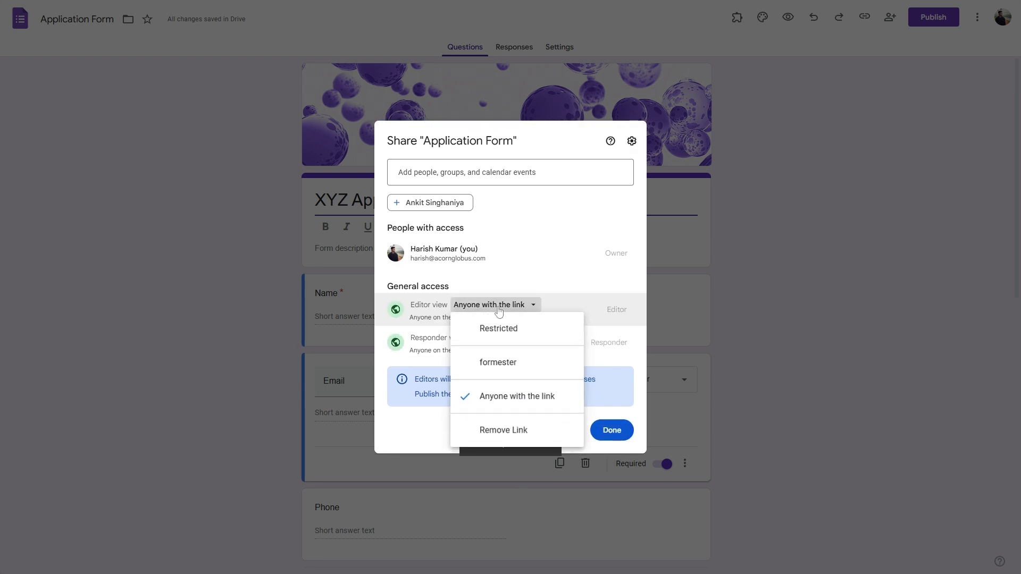
{"action": "left_click", "coordinate": [498, 328]}
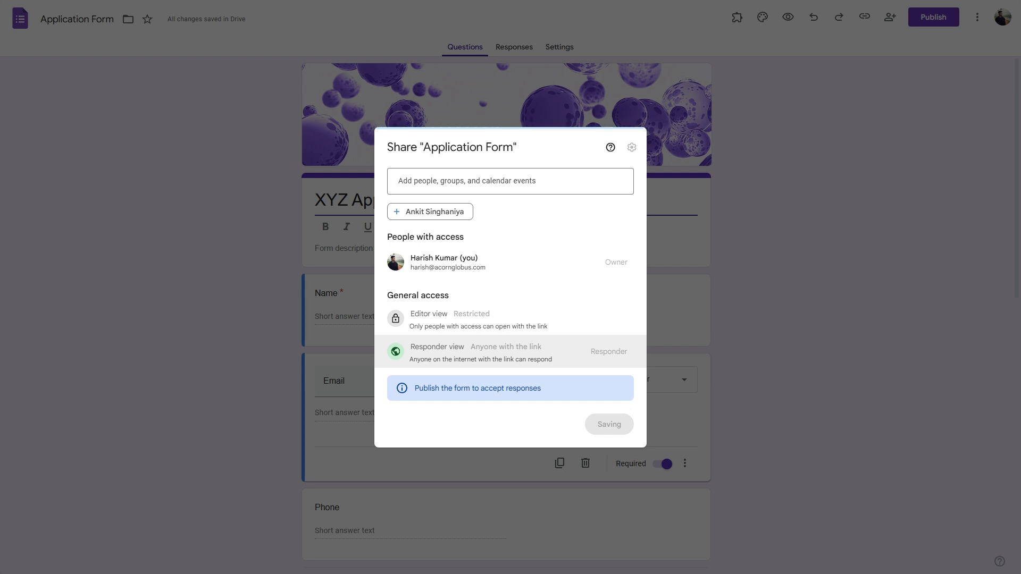
{"action": "left_click", "coordinate": [520, 347]}
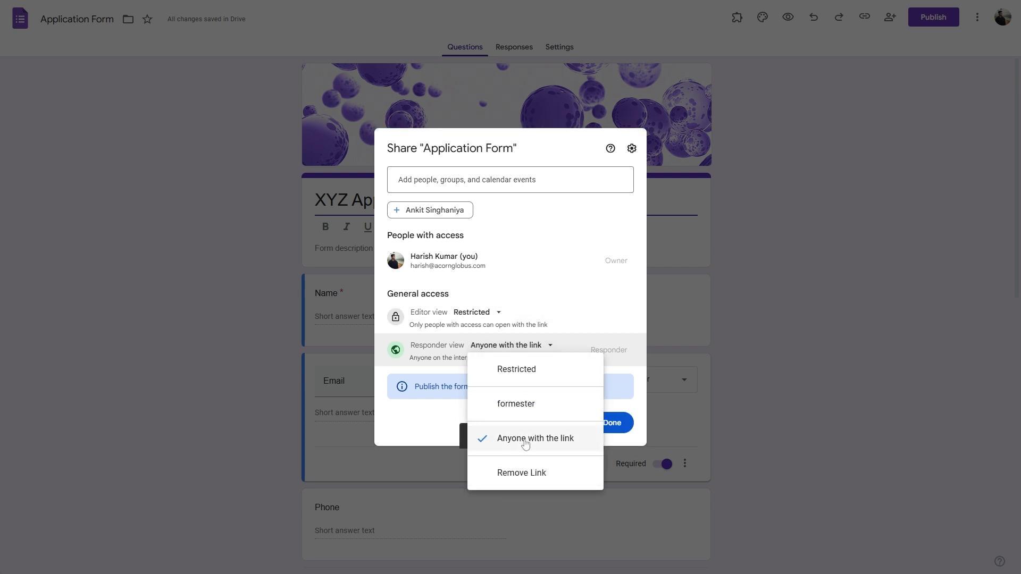
{"action": "left_click", "coordinate": [617, 363]}
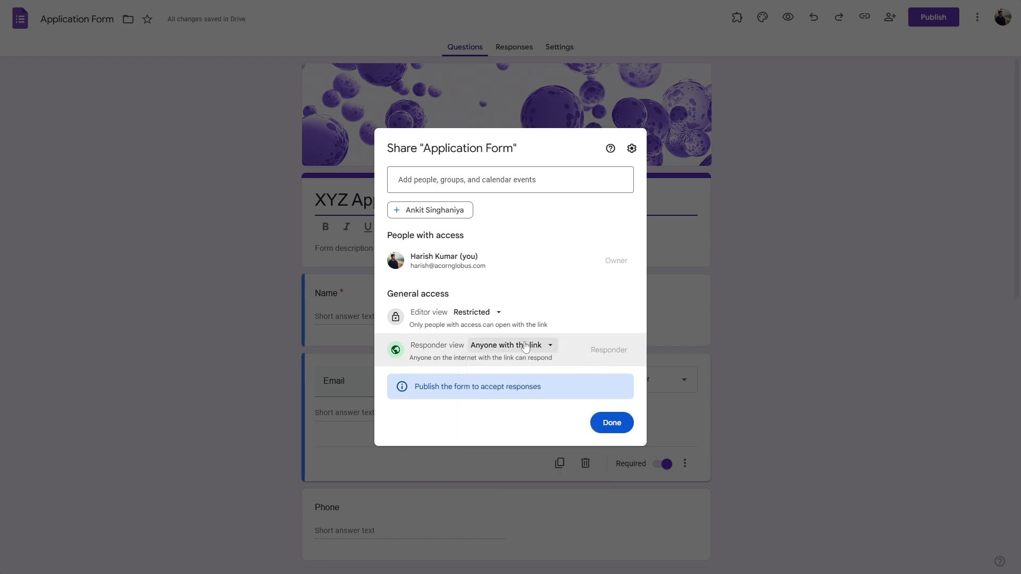
{"action": "left_click", "coordinate": [612, 423]}
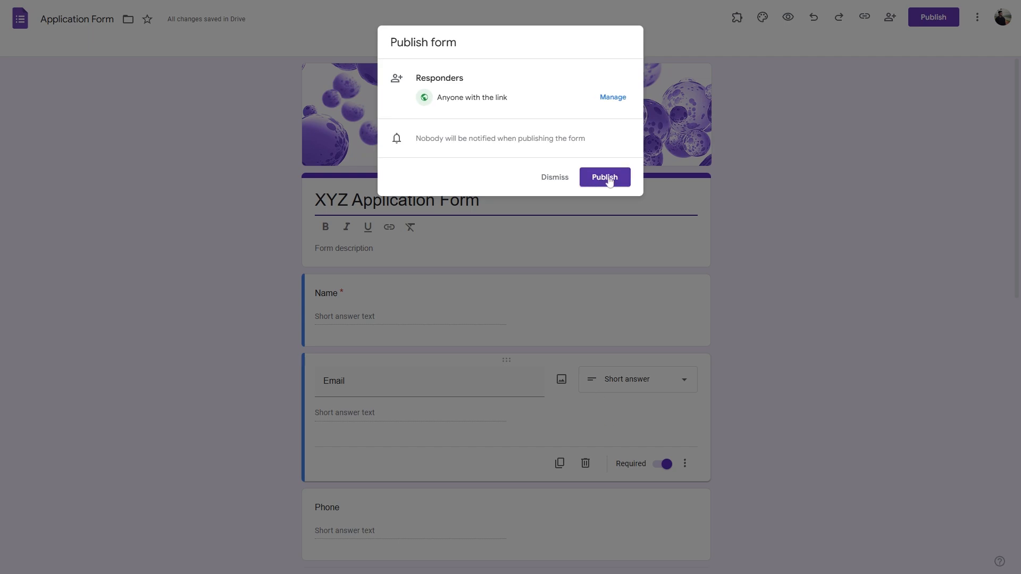
Step: Publish the form and copy its shortened responder link
{"action": "left_click", "coordinate": [609, 180]}
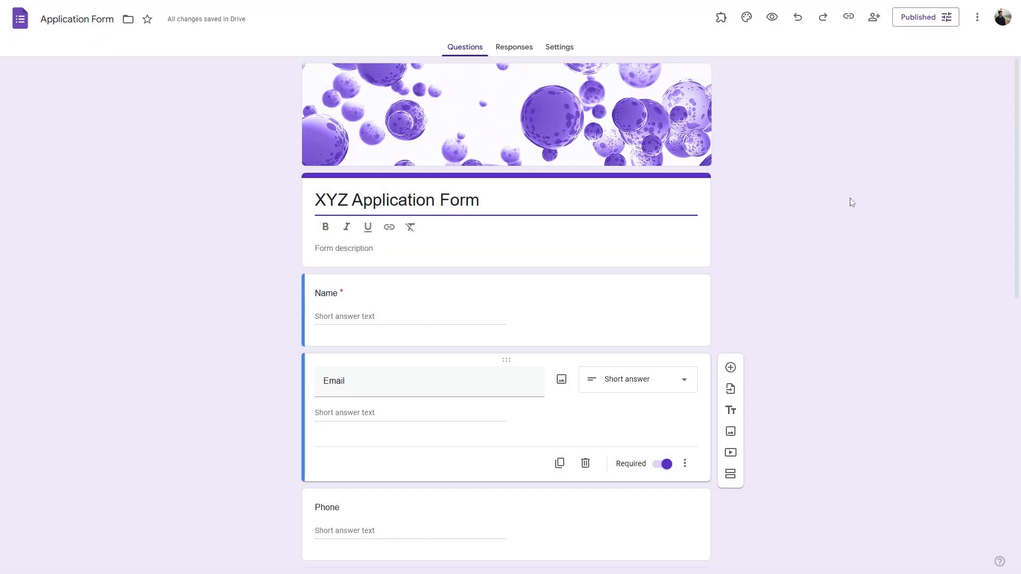
{"action": "left_click", "coordinate": [848, 17]}
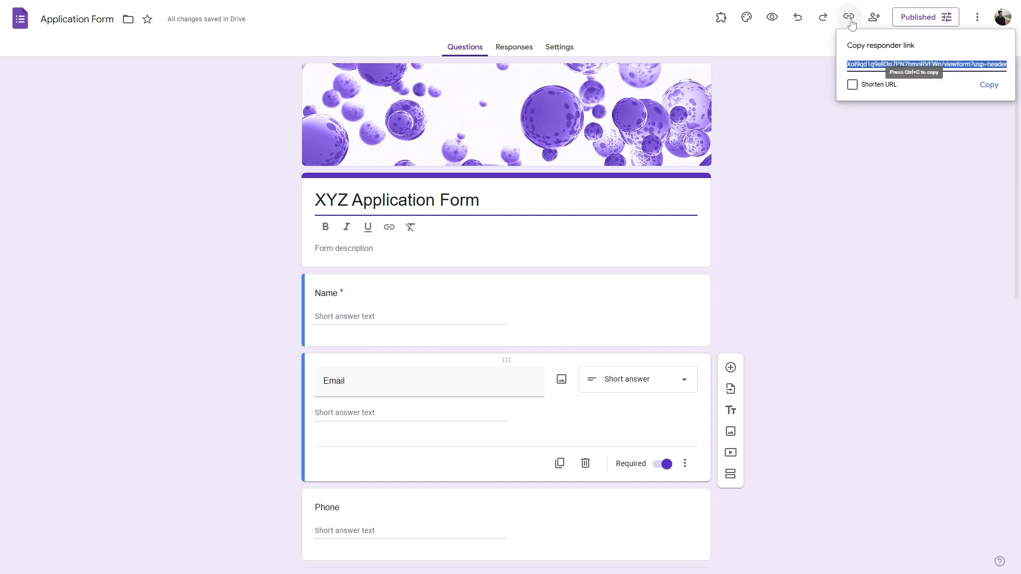
{"action": "left_click", "coordinate": [852, 85]}
{"action": "left_click", "coordinate": [990, 86]}
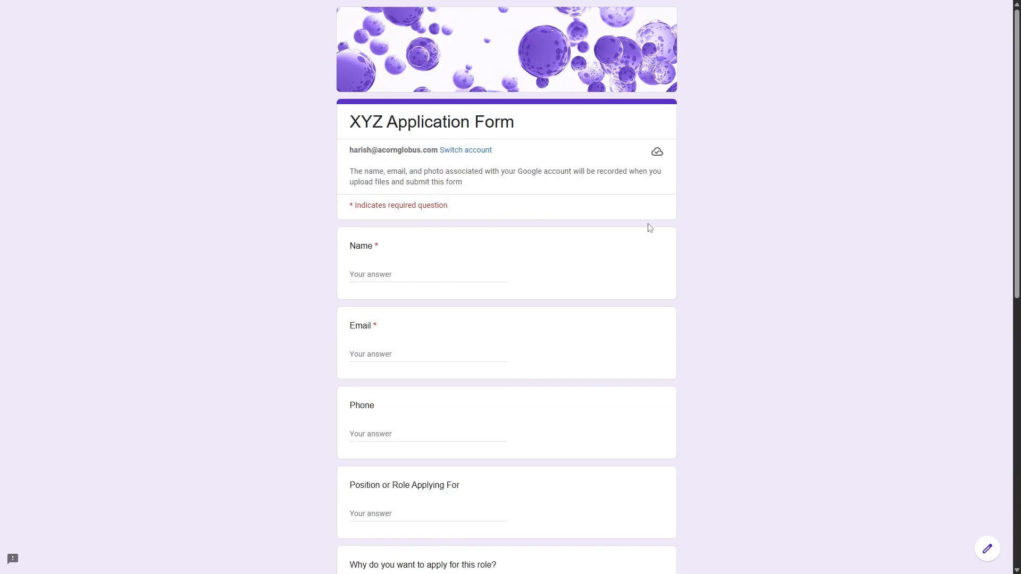
Step: Fill in the test applicant's name, e-mail address and phone number
{"action": "left_click", "coordinate": [372, 274]}
{"action": "type", "text": "Harish"}
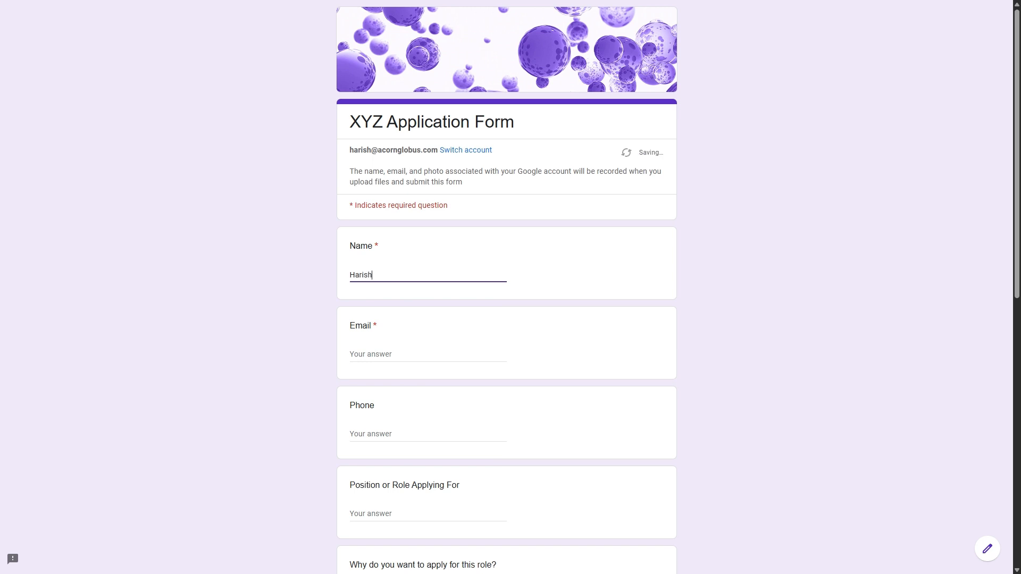
{"action": "left_click", "coordinate": [373, 354]}
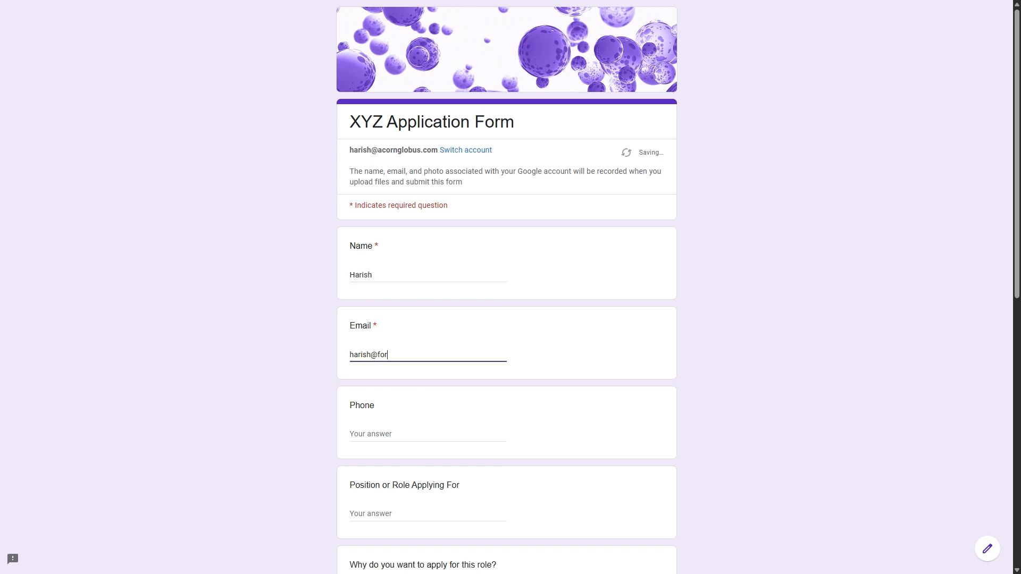
{"action": "key", "text": "Tab"}
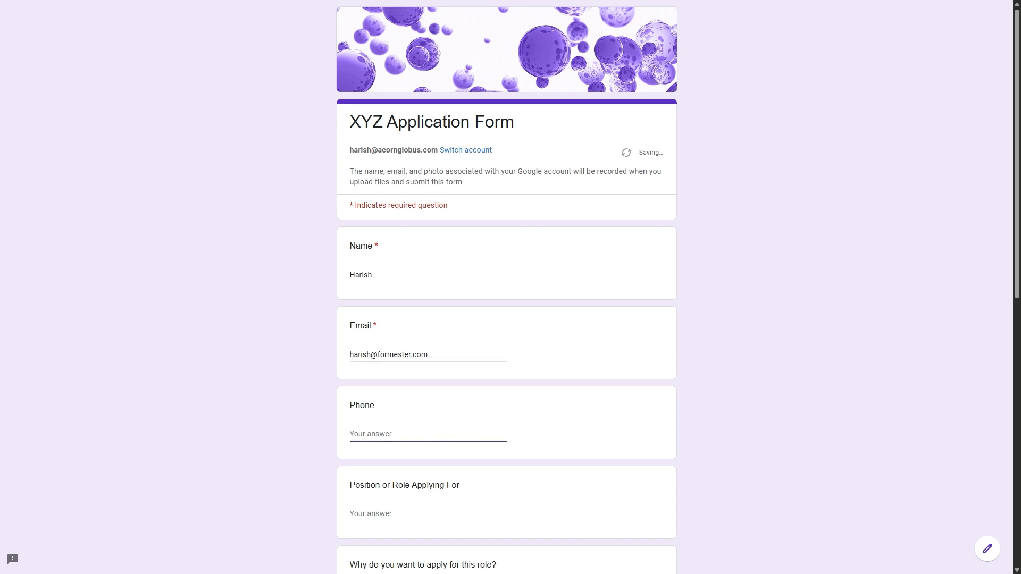
{"action": "type", "text": "00"}
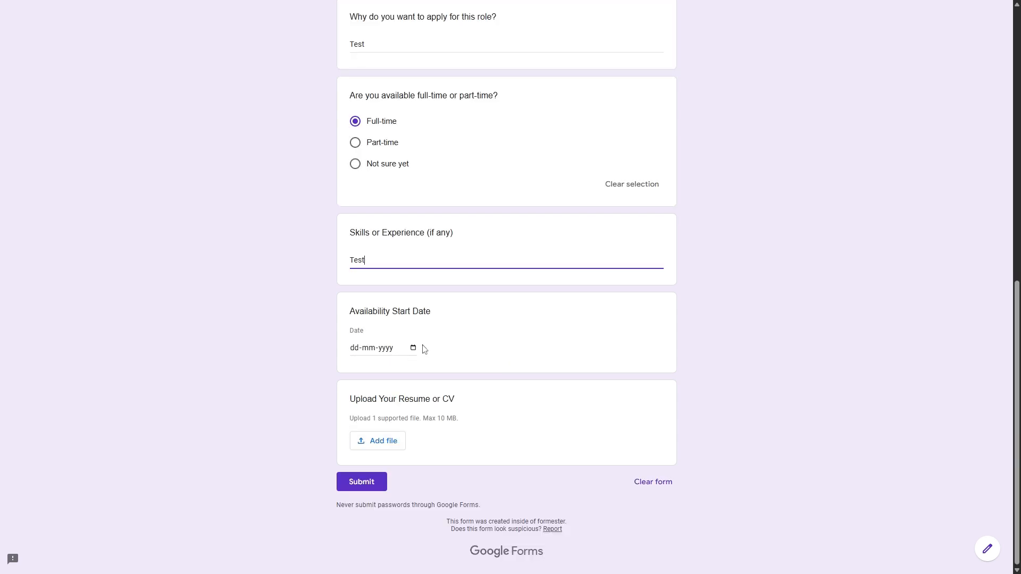
Step: Enter start date 25/06/2025, attach a résumé PDF and submit the application
{"action": "left_click", "coordinate": [410, 355]}
{"action": "type", "text": "25062025"}
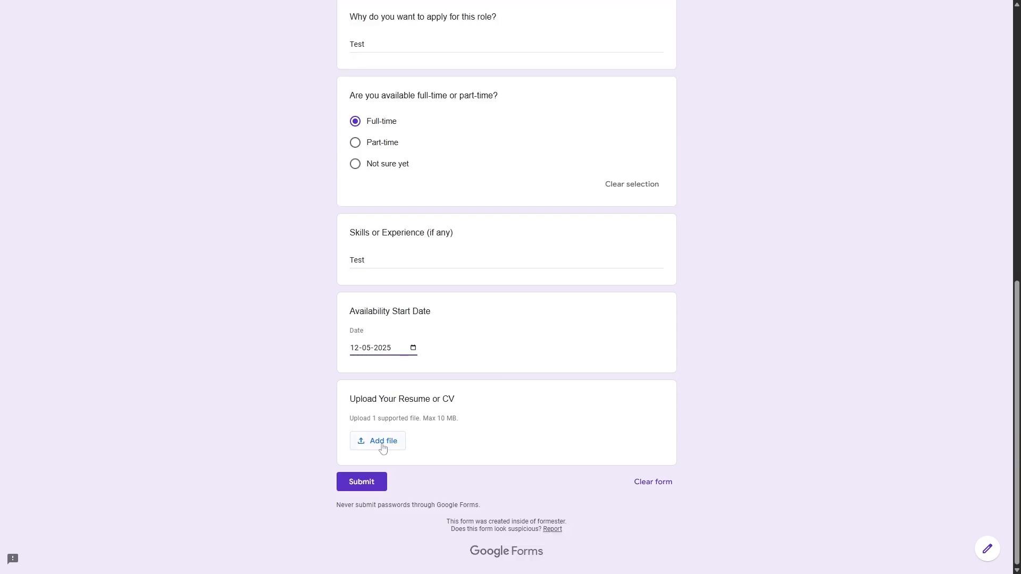
{"action": "left_click", "coordinate": [382, 448]}
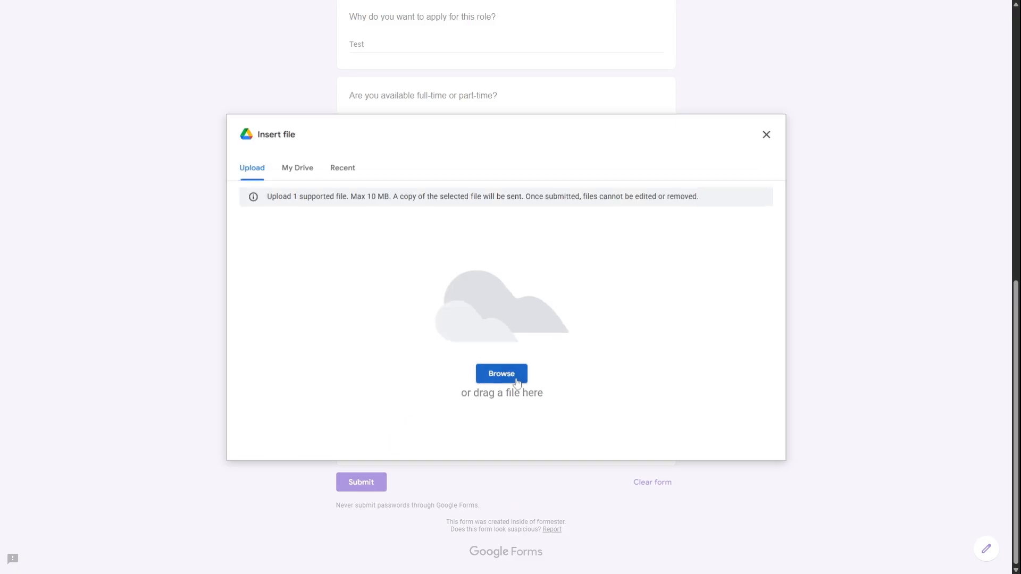
{"action": "left_click", "coordinate": [501, 373]}
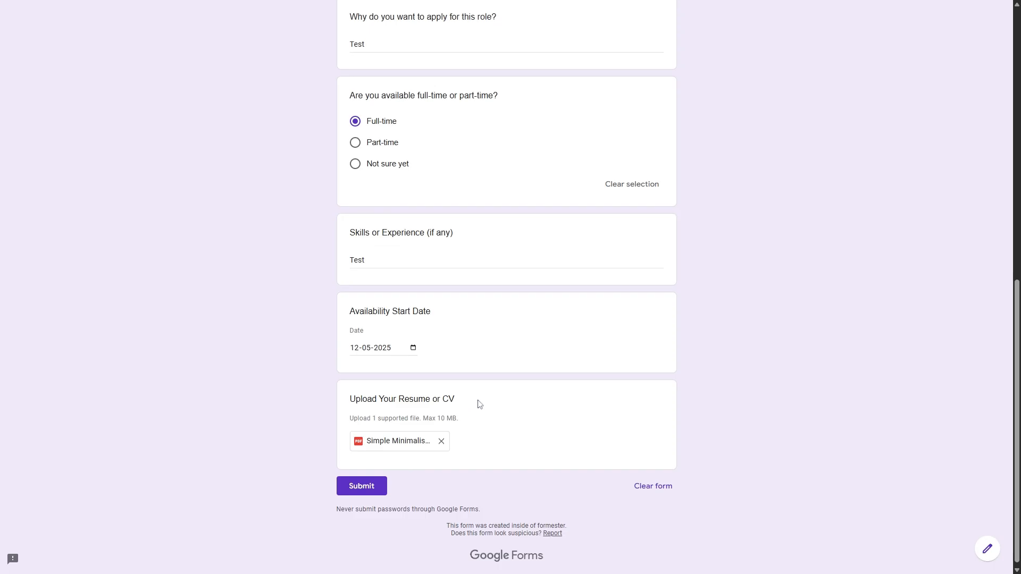
{"action": "left_click", "coordinate": [381, 488]}
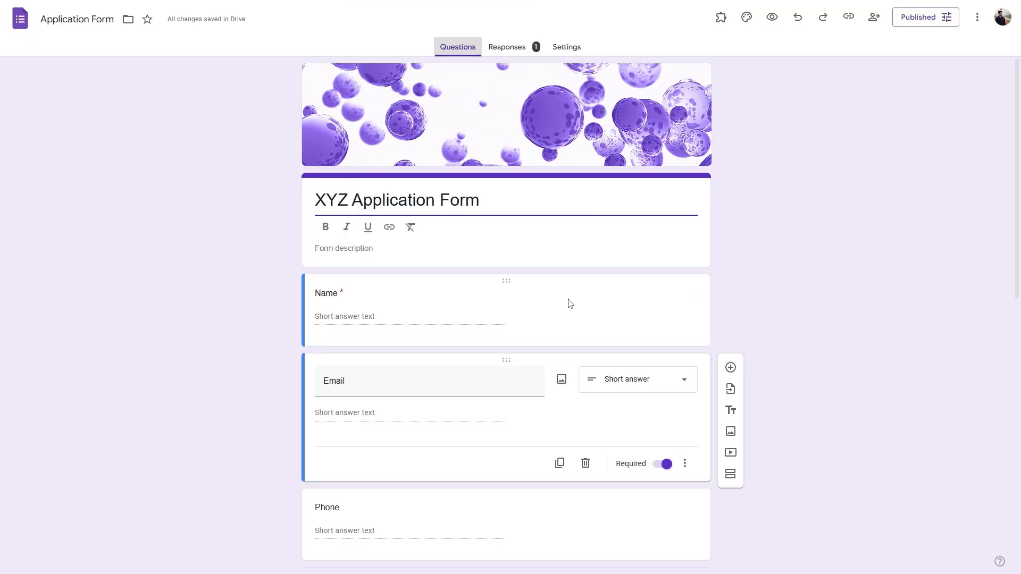
Step: Review the Responses summary cards for the single test response, then switch to per-question view
{"action": "left_click", "coordinate": [506, 54]}
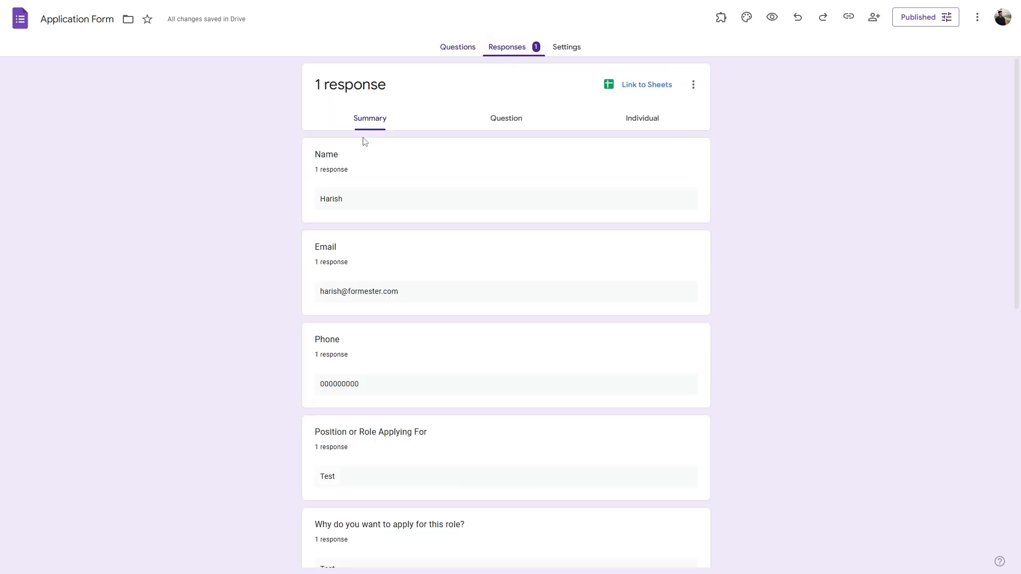
{"action": "scroll", "coordinate": [463, 326], "scroll_direction": "down", "scroll_amount": 10}
{"action": "scroll", "coordinate": [465, 319], "scroll_direction": "up", "scroll_amount": 10}
{"action": "scroll", "coordinate": [415, 350], "scroll_direction": "down", "scroll_amount": 6}
{"action": "scroll", "coordinate": [529, 200], "scroll_direction": "up", "scroll_amount": 6}
{"action": "scroll", "coordinate": [442, 265], "scroll_direction": "down", "scroll_amount": 10}
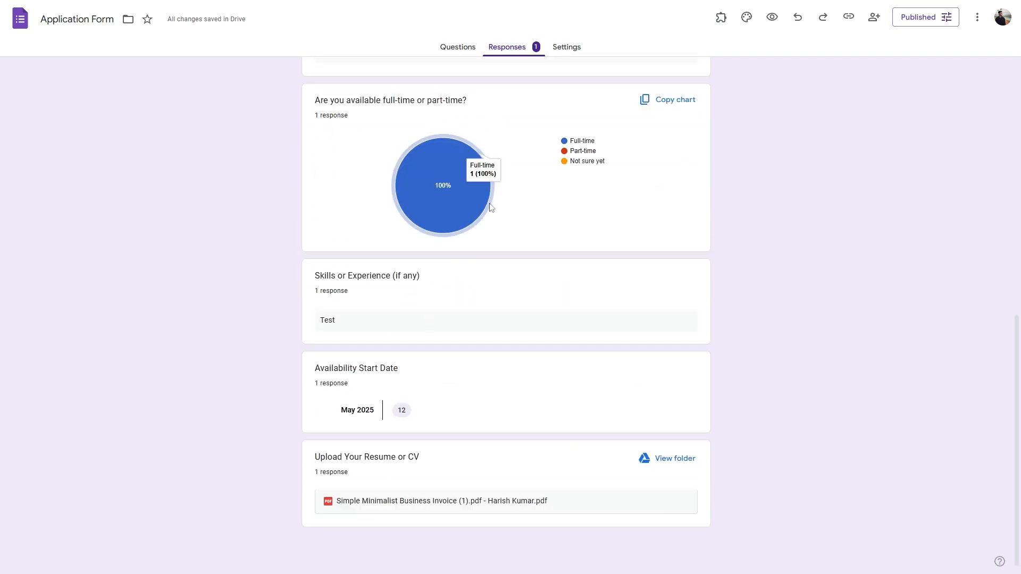
{"action": "scroll", "coordinate": [436, 287], "scroll_direction": "up", "scroll_amount": 8}
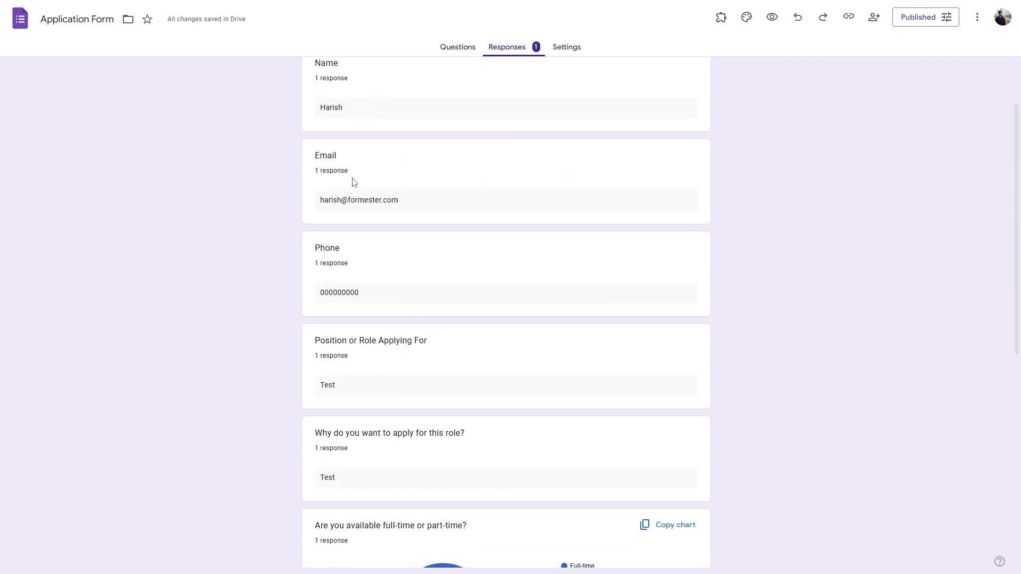
{"action": "scroll", "coordinate": [354, 183], "scroll_direction": "up", "scroll_amount": 2}
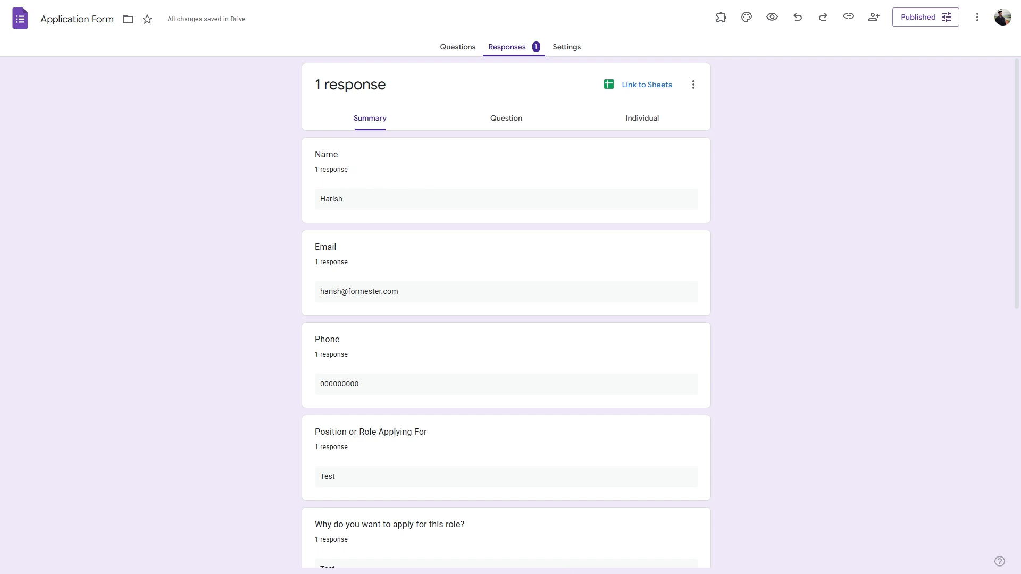
{"action": "left_click", "coordinate": [512, 125]}
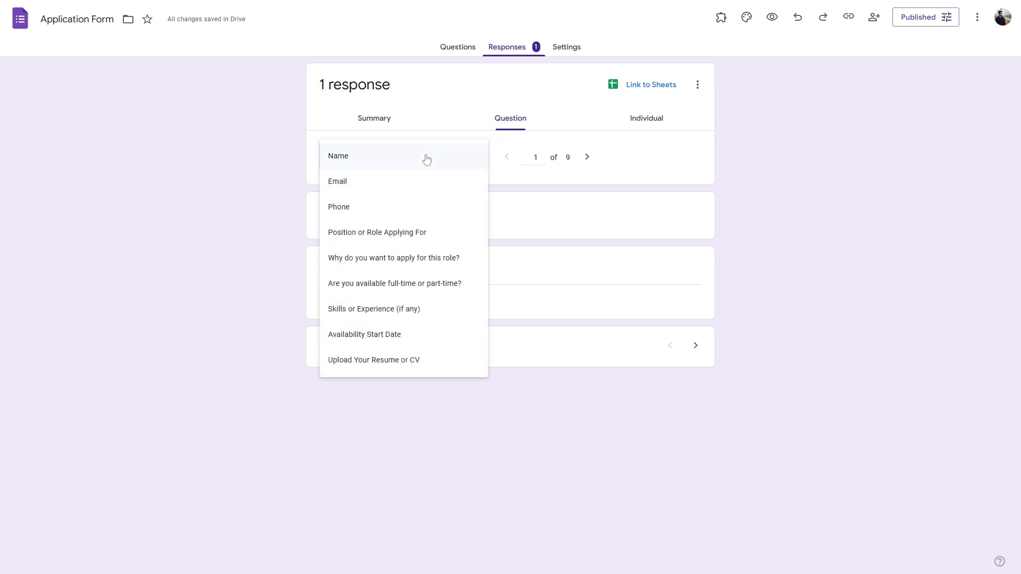
Step: Show the answers to Position or Role Applying For, then open Response 1
{"action": "left_click", "coordinate": [410, 232]}
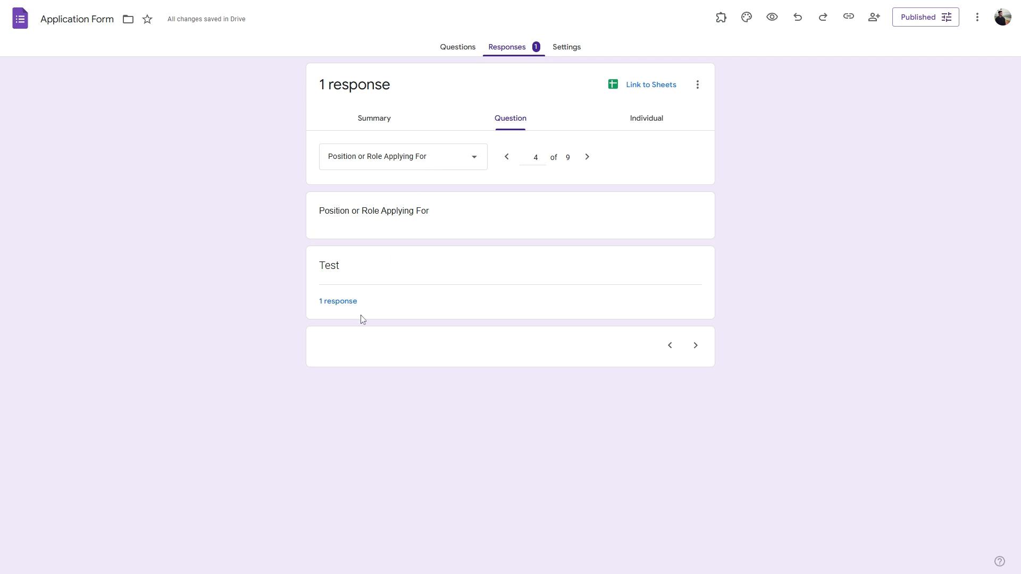
{"action": "mouse_move", "coordinate": [338, 301]}
{"action": "left_click", "coordinate": [346, 328]}
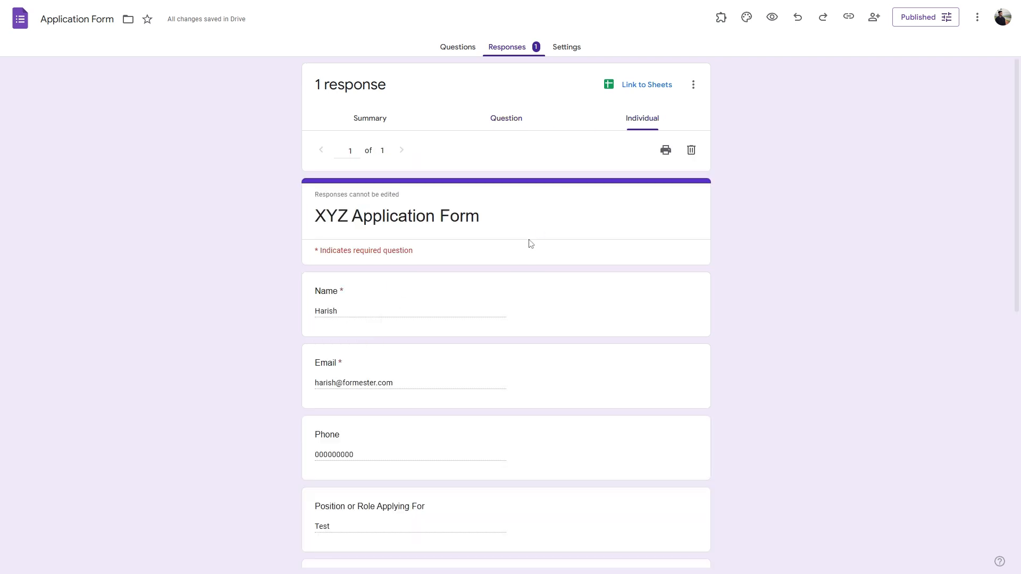
Step: Read through the full individual test response and check the three-dot options menu
{"action": "scroll", "coordinate": [479, 255], "scroll_direction": "down", "scroll_amount": 9}
{"action": "scroll", "coordinate": [532, 229], "scroll_direction": "up", "scroll_amount": 10}
{"action": "scroll", "coordinate": [579, 309], "scroll_direction": "down", "scroll_amount": 9}
{"action": "scroll", "coordinate": [567, 290], "scroll_direction": "up", "scroll_amount": 5}
{"action": "scroll", "coordinate": [568, 296], "scroll_direction": "up", "scroll_amount": 5}
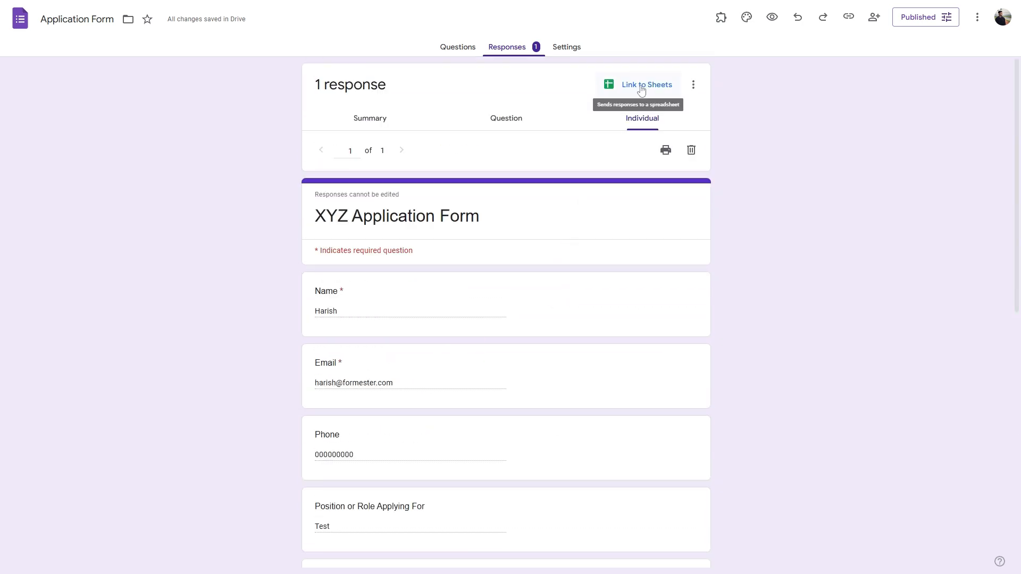
{"action": "left_click", "coordinate": [693, 85]}
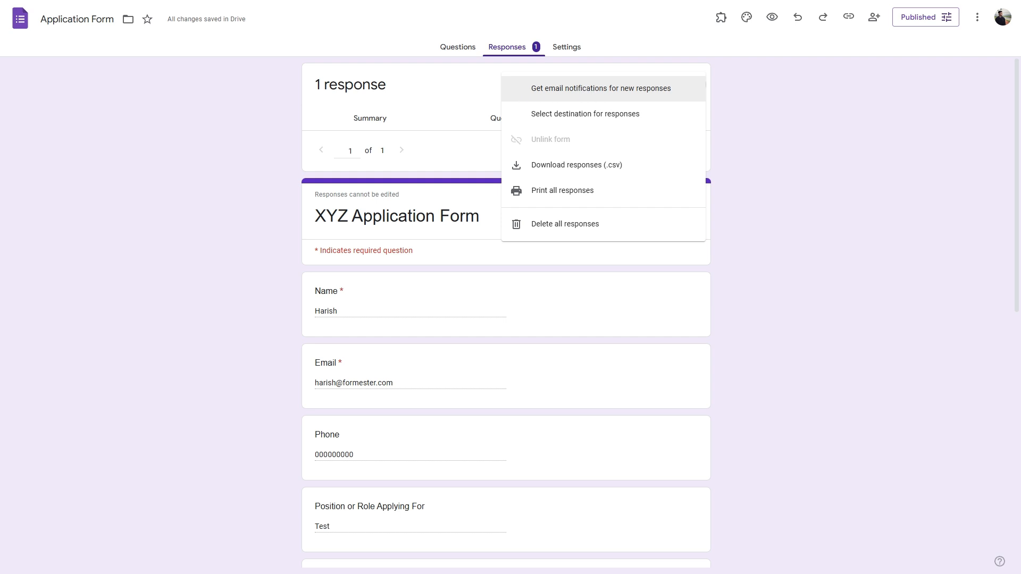
{"action": "left_click", "coordinate": [770, 96]}
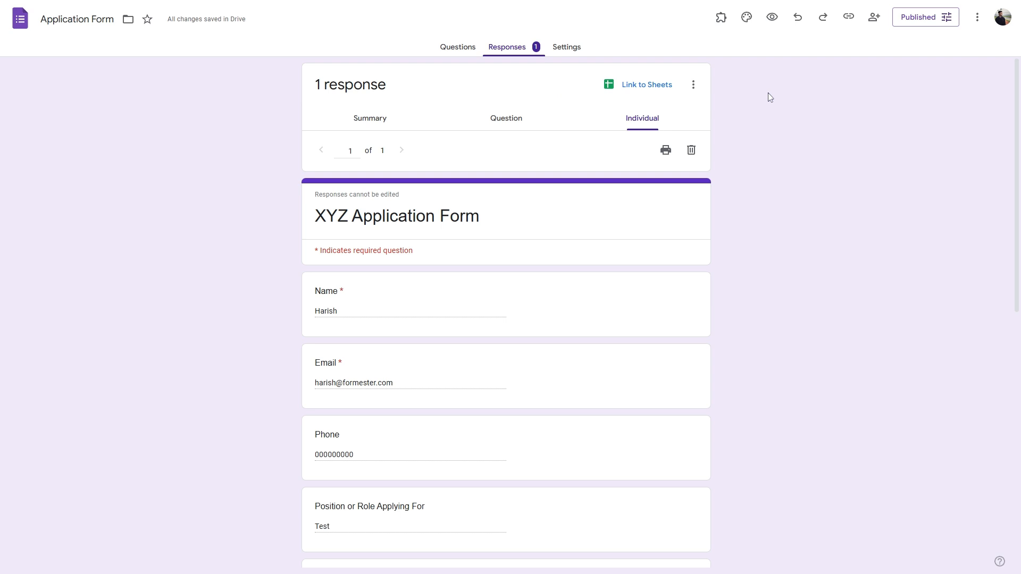